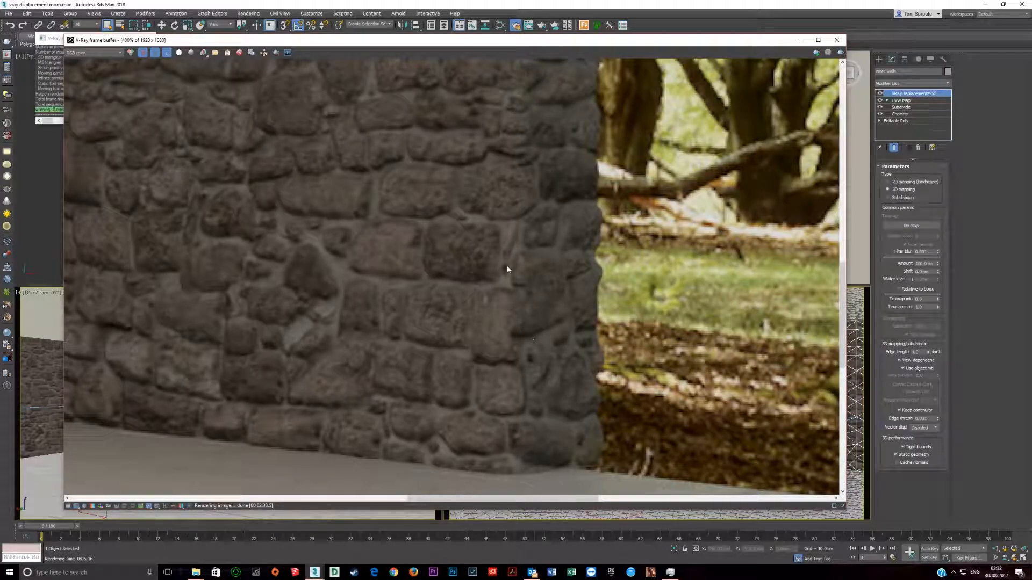
Step: Examine the displaced stone walls, room corner and doorway edges in the finished V-Ray render and close the frame buffer
{"action": "scroll", "coordinate": [419, 284], "scroll_direction": "down", "scroll_amount": 2}
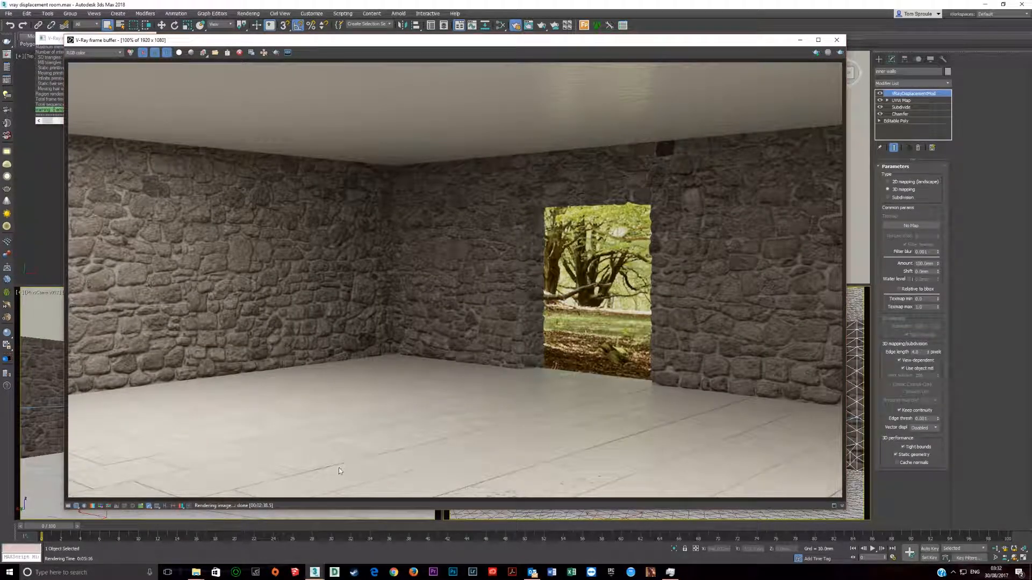
{"action": "scroll", "coordinate": [575, 99], "scroll_direction": "up", "scroll_amount": 1}
{"action": "scroll", "coordinate": [574, 140], "scroll_direction": "down", "scroll_amount": 2}
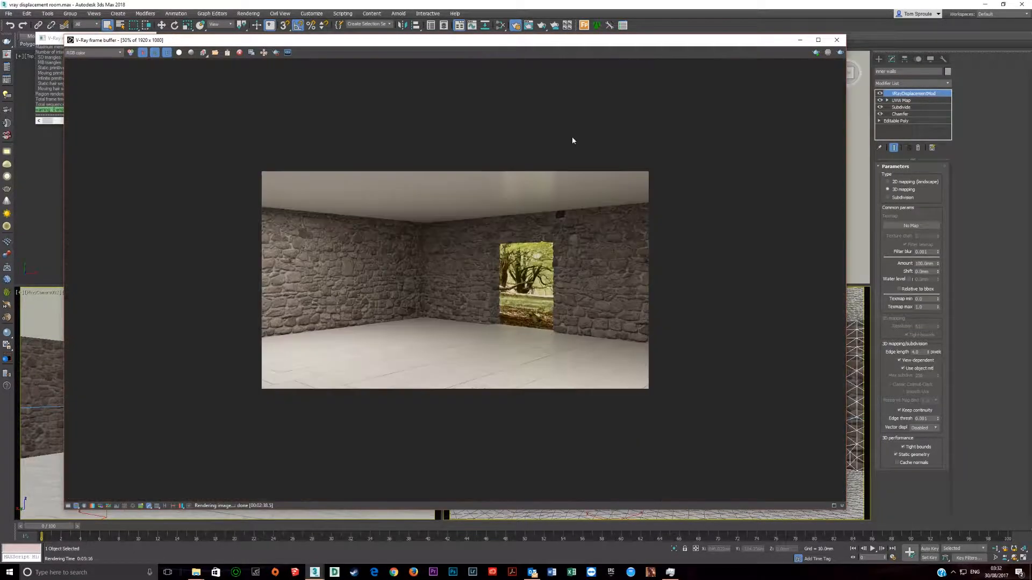
{"action": "scroll", "coordinate": [631, 253], "scroll_direction": "up", "scroll_amount": 1}
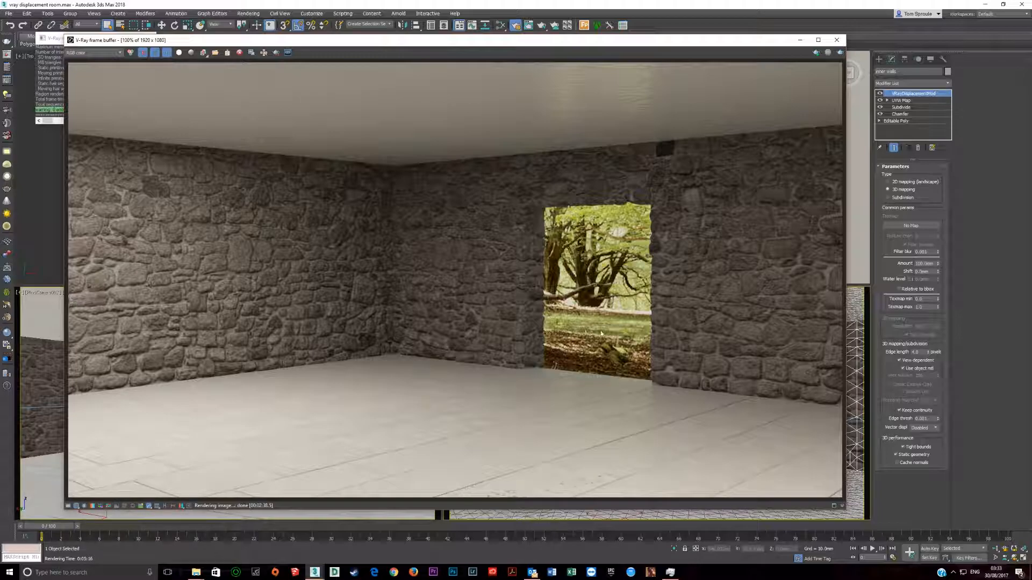
{"action": "scroll", "coordinate": [383, 318], "scroll_direction": "up", "scroll_amount": 4}
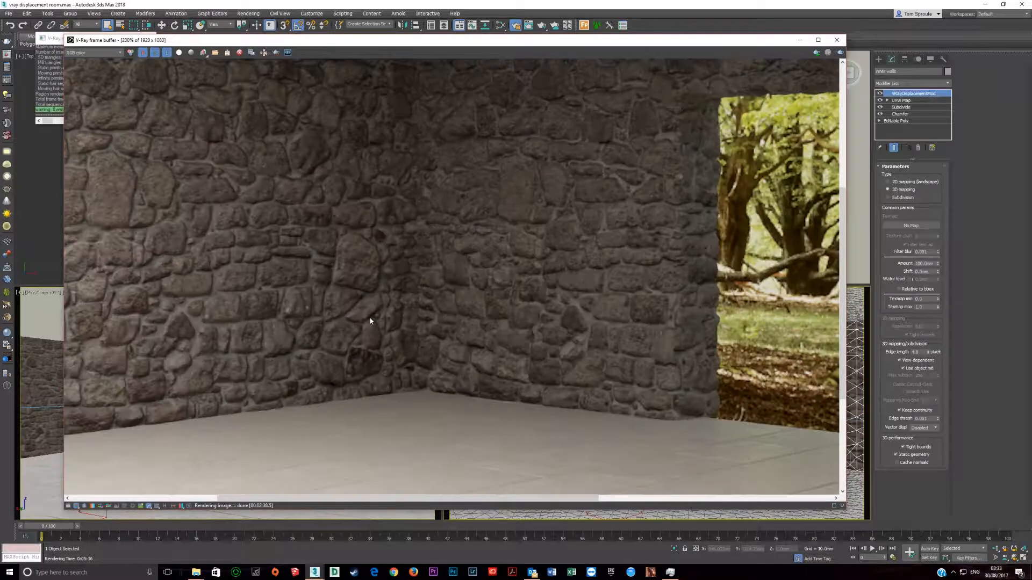
{"action": "scroll", "coordinate": [405, 323], "scroll_direction": "down", "scroll_amount": 4}
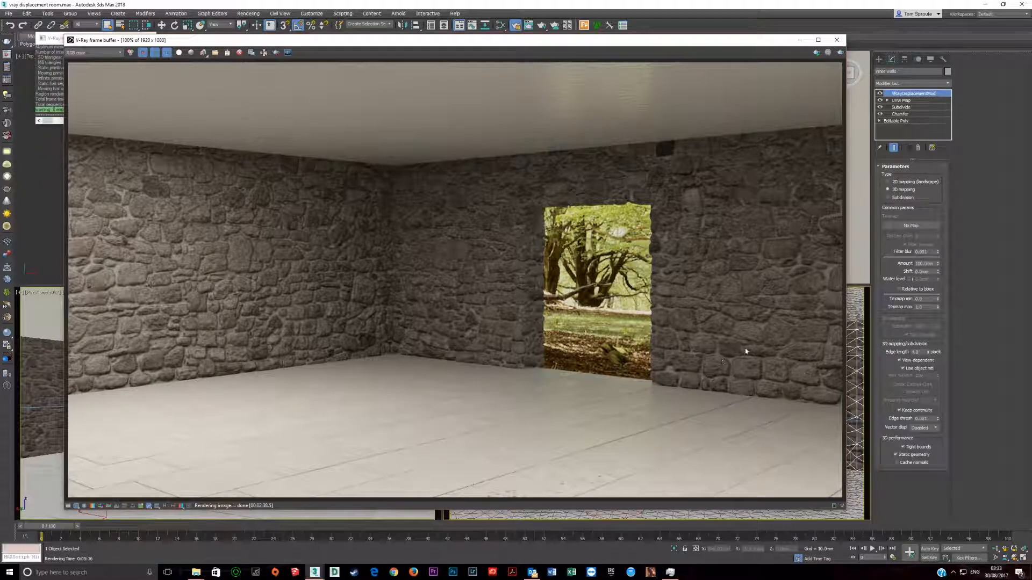
{"action": "scroll", "coordinate": [745, 349], "scroll_direction": "up", "scroll_amount": 4}
{"action": "scroll", "coordinate": [558, 263], "scroll_direction": "down", "scroll_amount": 4}
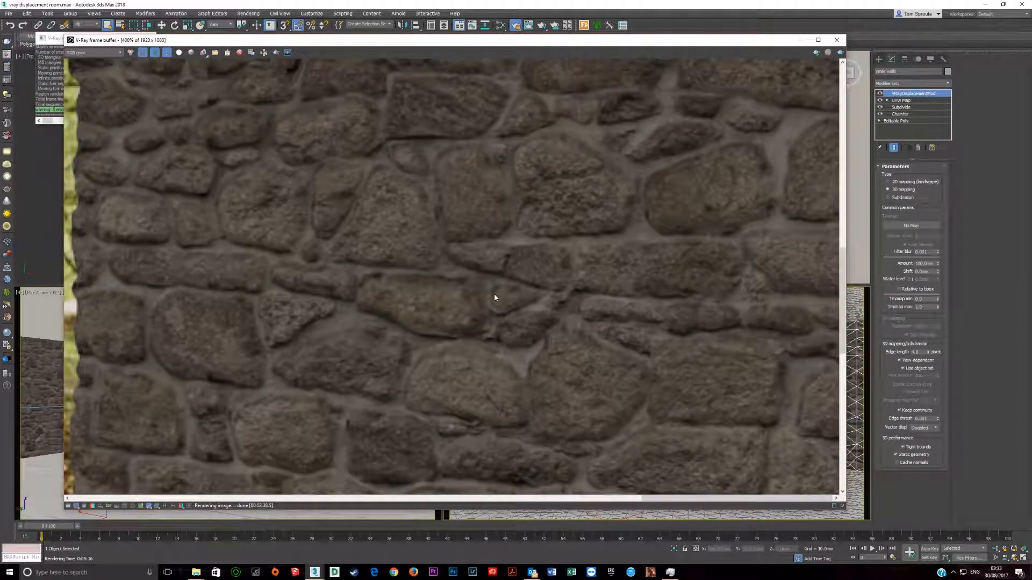
{"action": "scroll", "coordinate": [485, 315], "scroll_direction": "up", "scroll_amount": 4}
{"action": "scroll", "coordinate": [485, 317], "scroll_direction": "down", "scroll_amount": 1}
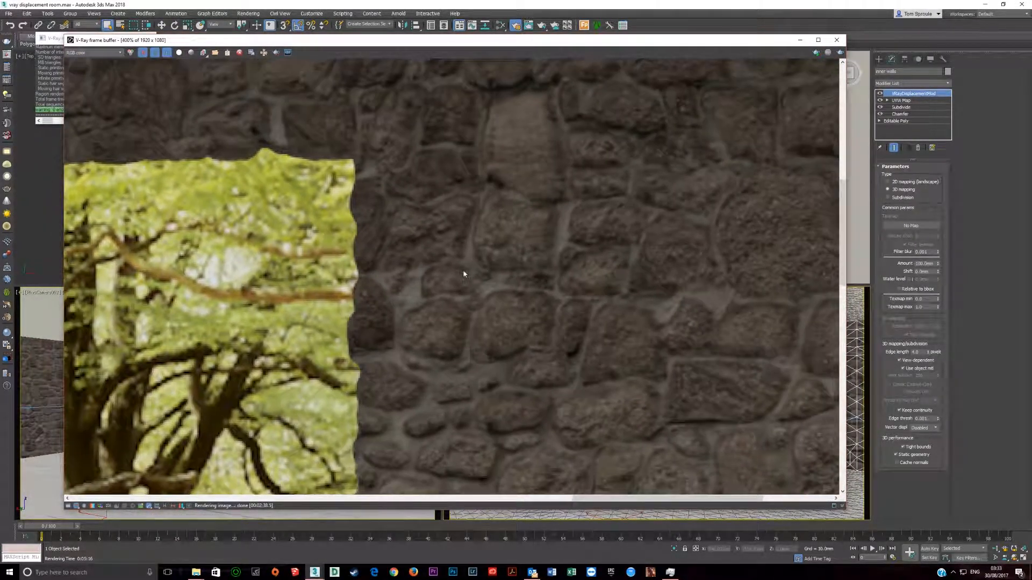
{"action": "scroll", "coordinate": [485, 334], "scroll_direction": "down", "scroll_amount": 3}
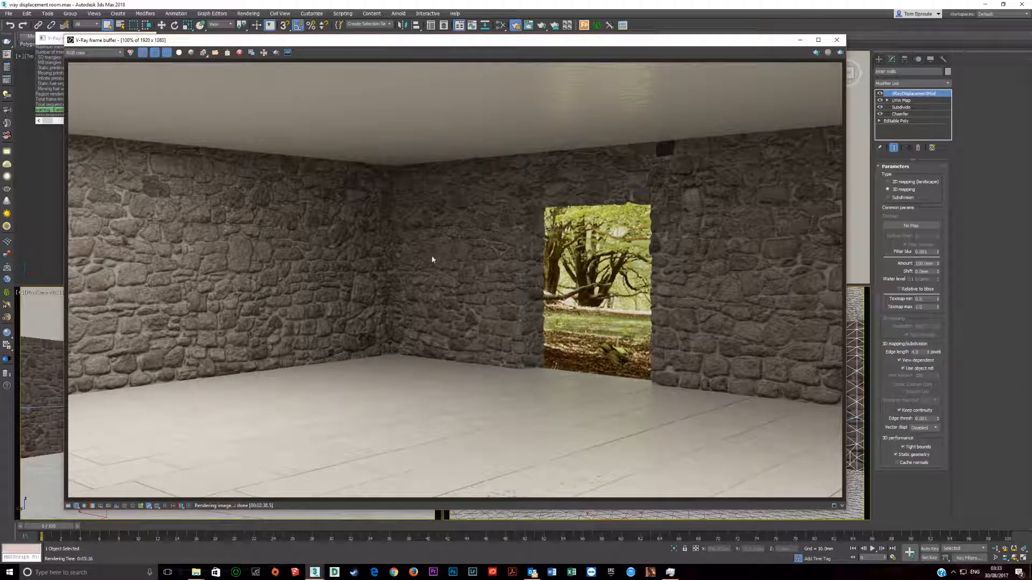
{"action": "left_click", "coordinate": [837, 40]}
Step: Maximize the top viewport and examine the room's inner walls mesh from an angled overhead view
{"action": "middle_click_drag", "start_coordinate": [226, 233], "coordinate": [238, 184]}
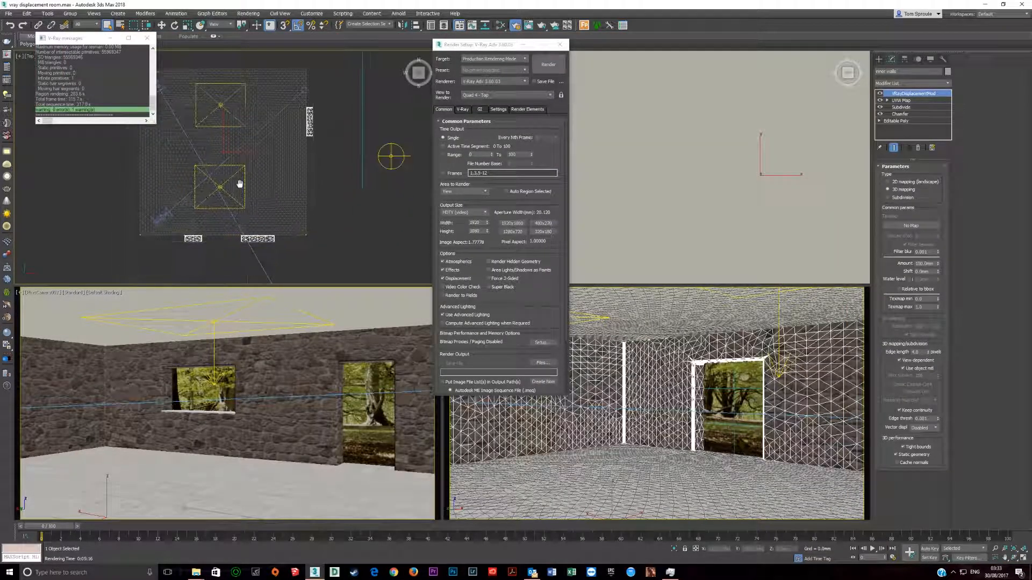
{"action": "key", "text": "alt+w"}
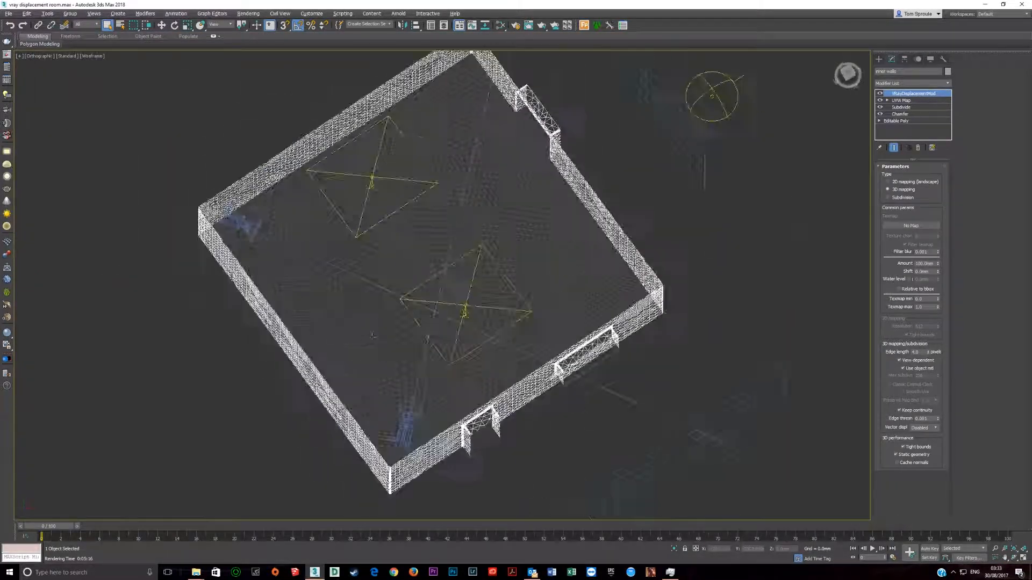
{"action": "middle_click_drag", "start_coordinate": [372, 336], "coordinate": [512, 366], "text": "alt"}
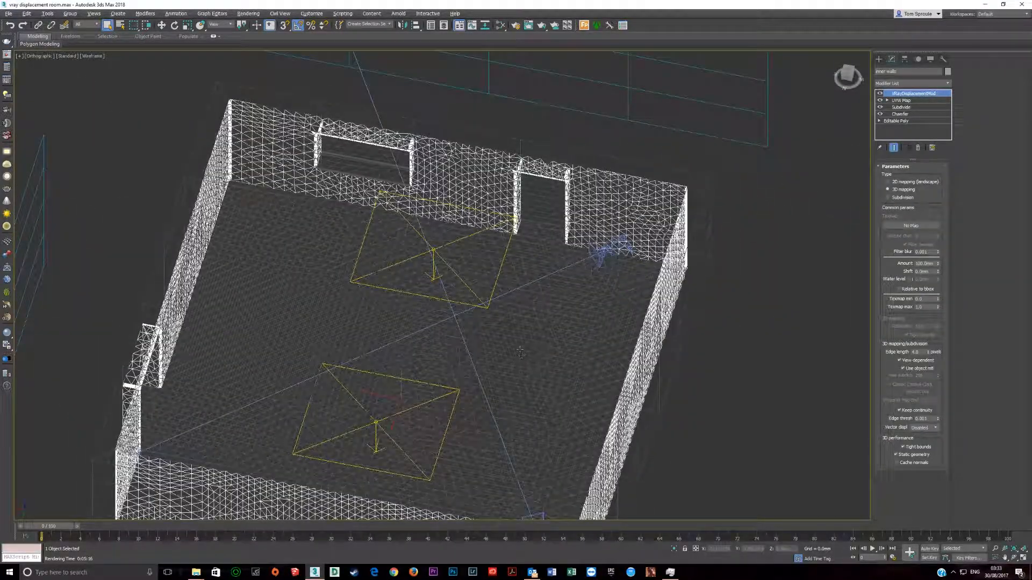
{"action": "middle_click_drag", "start_coordinate": [431, 393], "coordinate": [423, 295]}
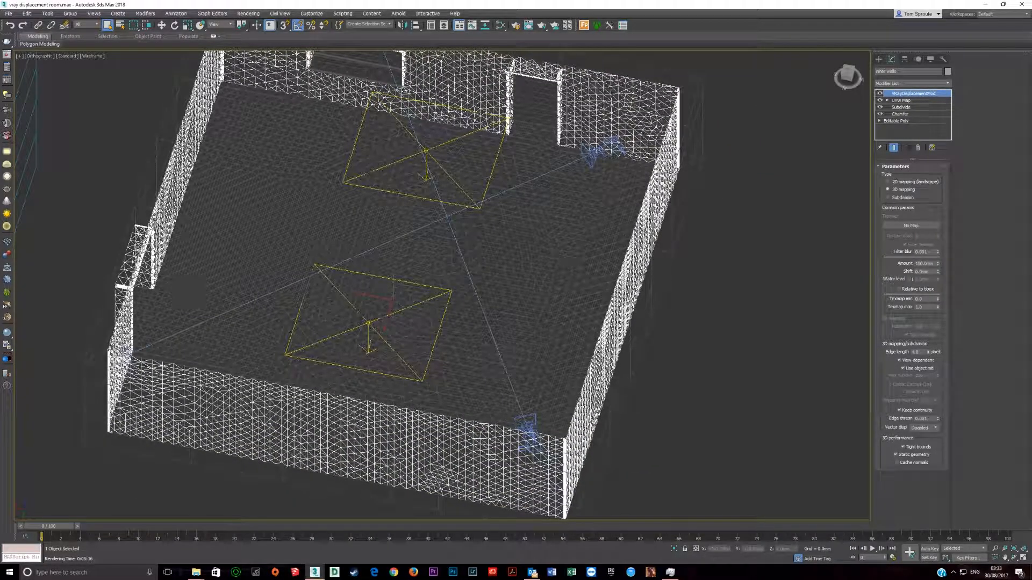
{"action": "middle_click_drag", "start_coordinate": [443, 367], "coordinate": [340, 438]}
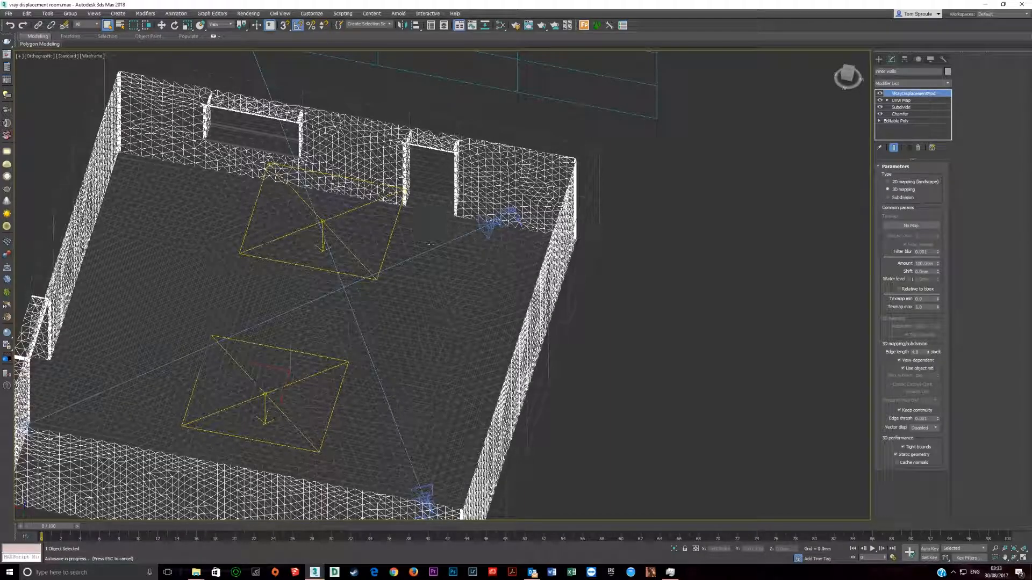
{"action": "scroll", "coordinate": [94, 204], "scroll_direction": "down", "scroll_amount": 3}
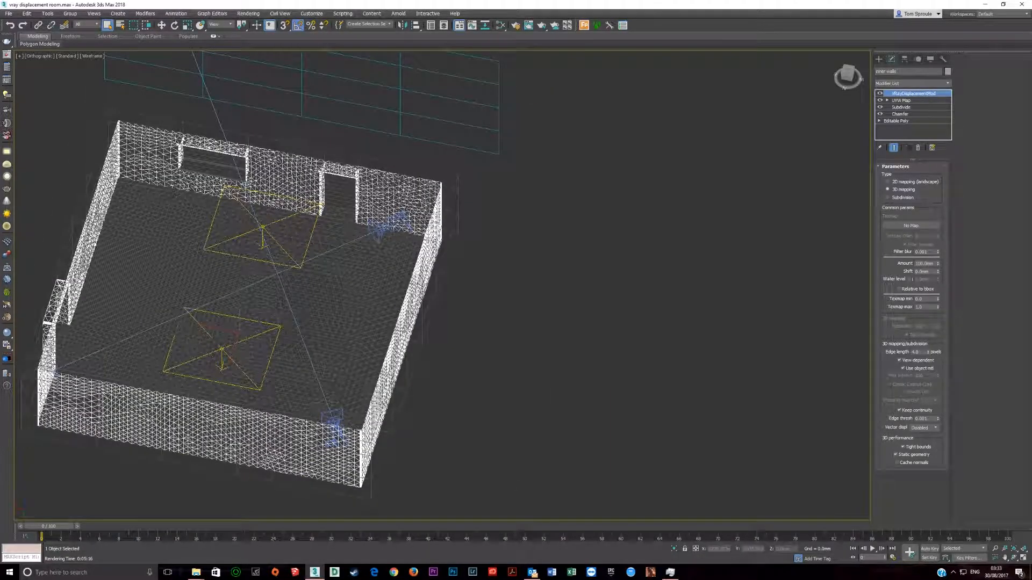
{"action": "middle_click_drag", "start_coordinate": [97, 282], "coordinate": [220, 250]}
{"action": "scroll", "coordinate": [221, 250], "scroll_direction": "up", "scroll_amount": 2}
Step: Reopen the last V-Ray render, examine the floor tiles near the doorway close up, and close the frame buffer
{"action": "left_click", "coordinate": [5, 55]}
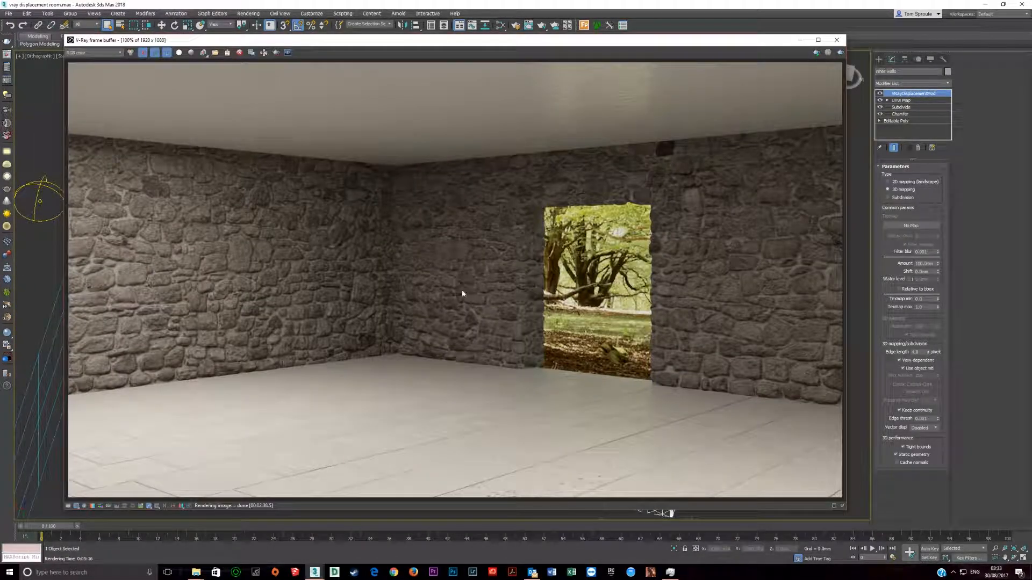
{"action": "scroll", "coordinate": [390, 354], "scroll_direction": "down", "scroll_amount": 1}
{"action": "scroll", "coordinate": [389, 353], "scroll_direction": "up", "scroll_amount": 1}
{"action": "scroll", "coordinate": [589, 432], "scroll_direction": "up", "scroll_amount": 4}
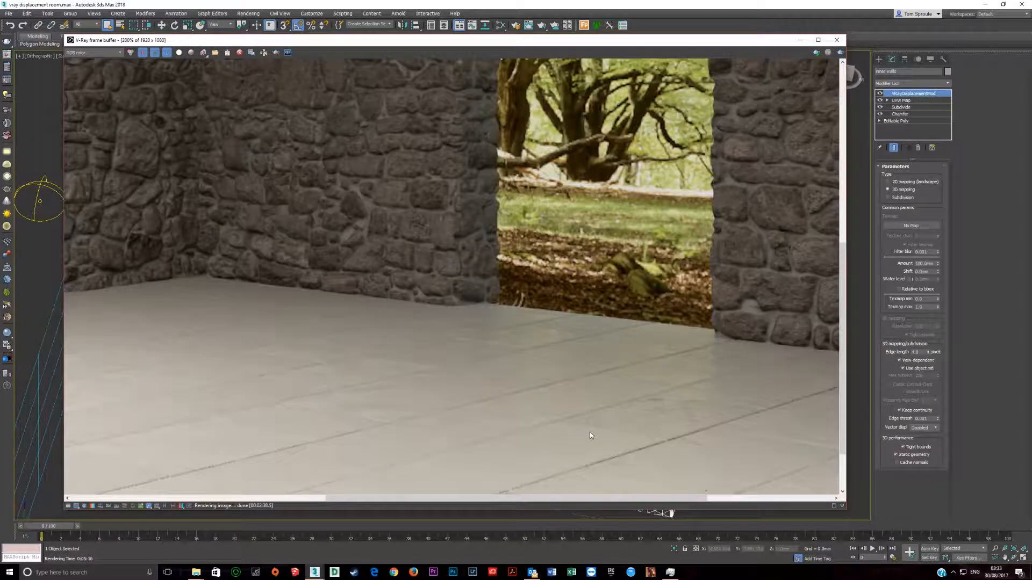
{"action": "scroll", "coordinate": [590, 426], "scroll_direction": "down", "scroll_amount": 4}
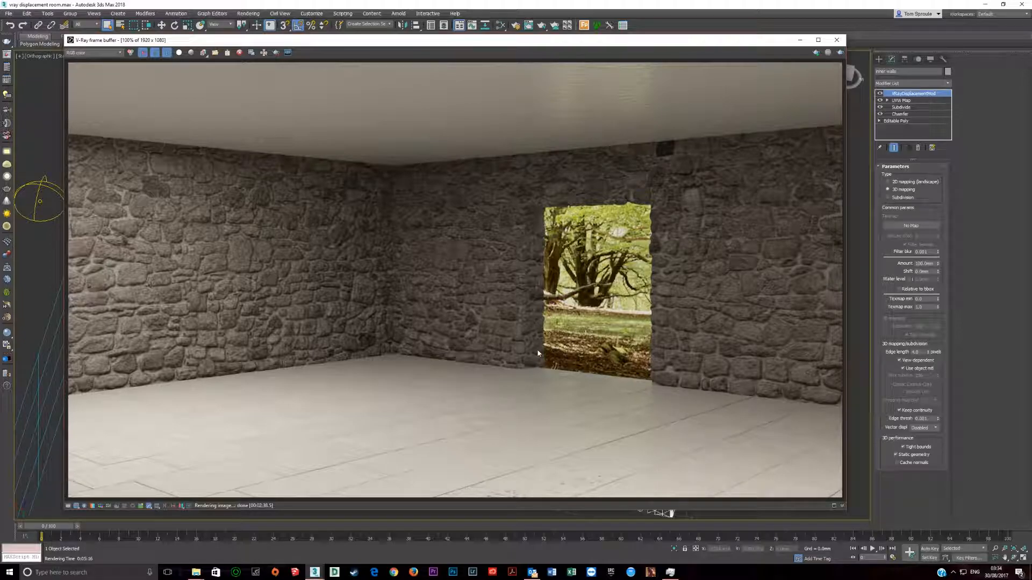
{"action": "left_click", "coordinate": [837, 40]}
Step: Open the Slate Material Editor, look through the scene's material node trees, and close the editor
{"action": "key", "text": "m"}
{"action": "double_click", "coordinate": [473, 182]}
{"action": "double_click", "coordinate": [473, 429]}
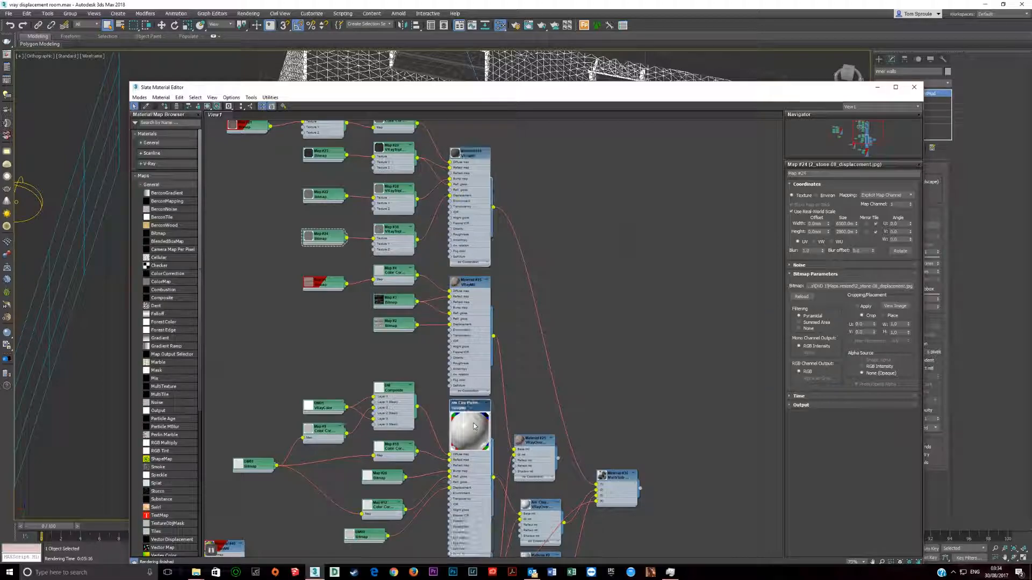
{"action": "middle_click_drag", "start_coordinate": [467, 527], "coordinate": [473, 373]}
{"action": "double_click", "coordinate": [483, 541]}
{"action": "middle_click_drag", "start_coordinate": [482, 541], "coordinate": [470, 382]}
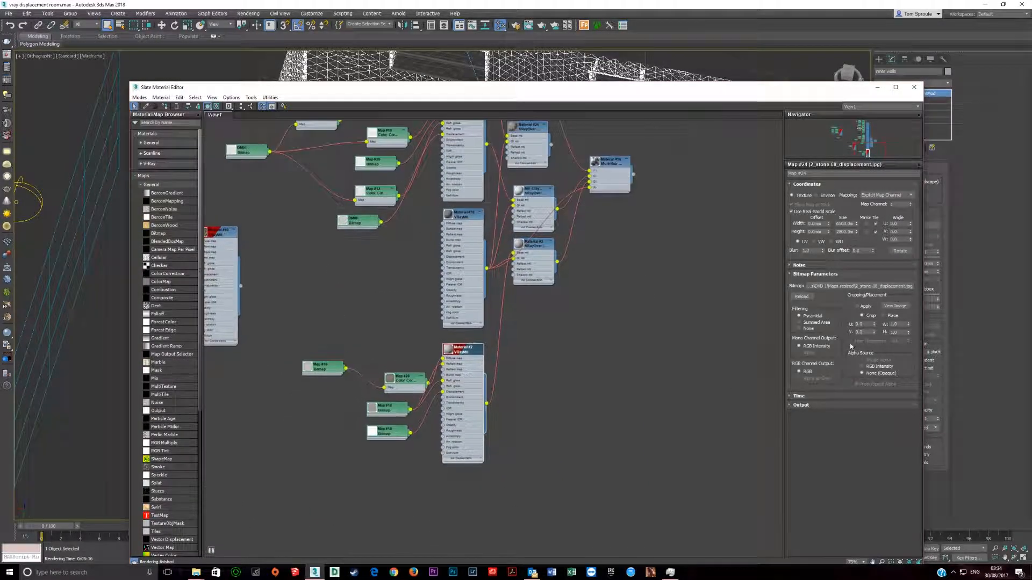
{"action": "left_click", "coordinate": [914, 87]}
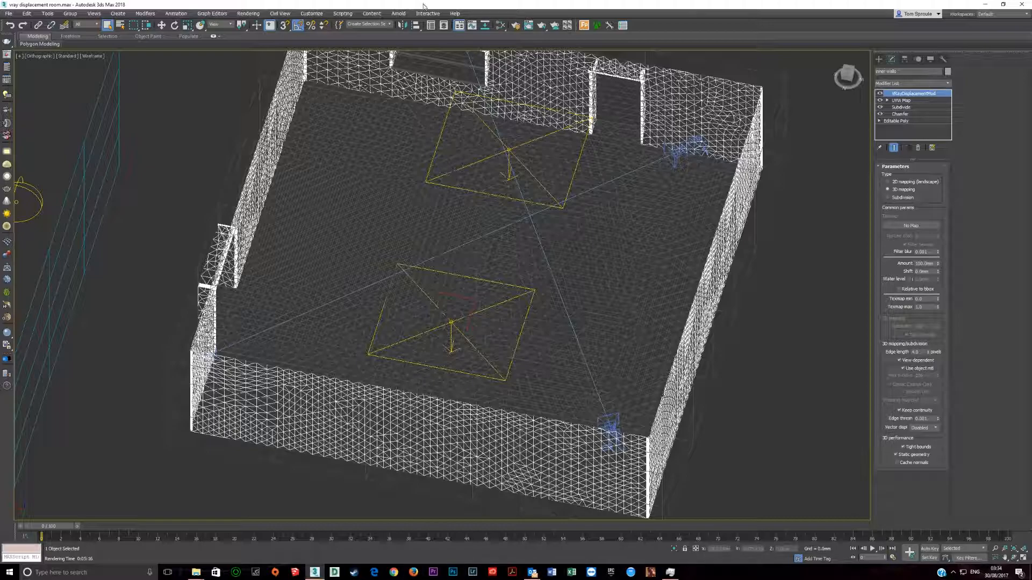
Step: Reopen the Slate Material Editor and view an enlarged image of Map #19, the displacement bitmap feeding Material #2
{"action": "left_click", "coordinate": [500, 25]}
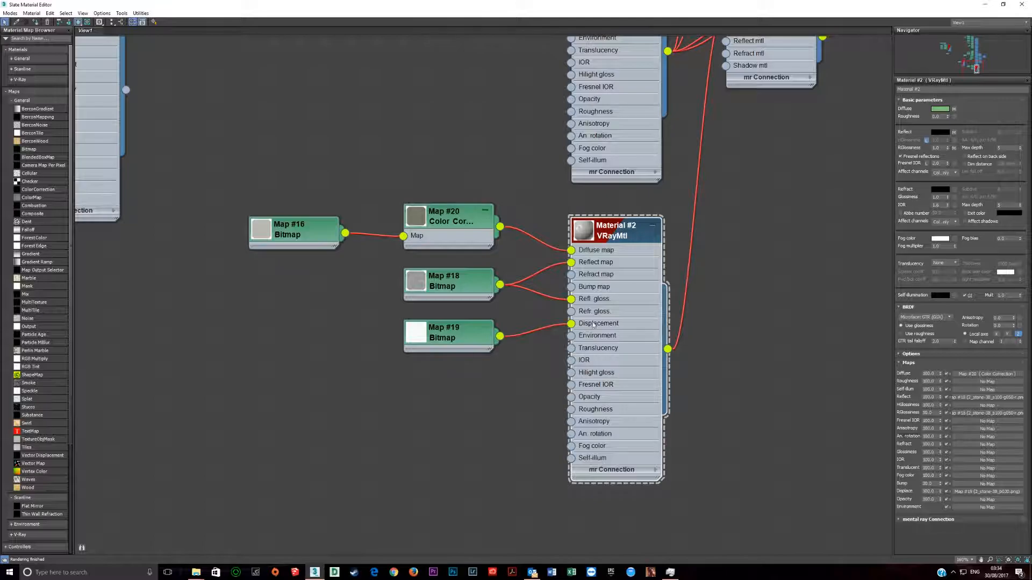
{"action": "middle_click_drag", "start_coordinate": [594, 324], "coordinate": [552, 318]}
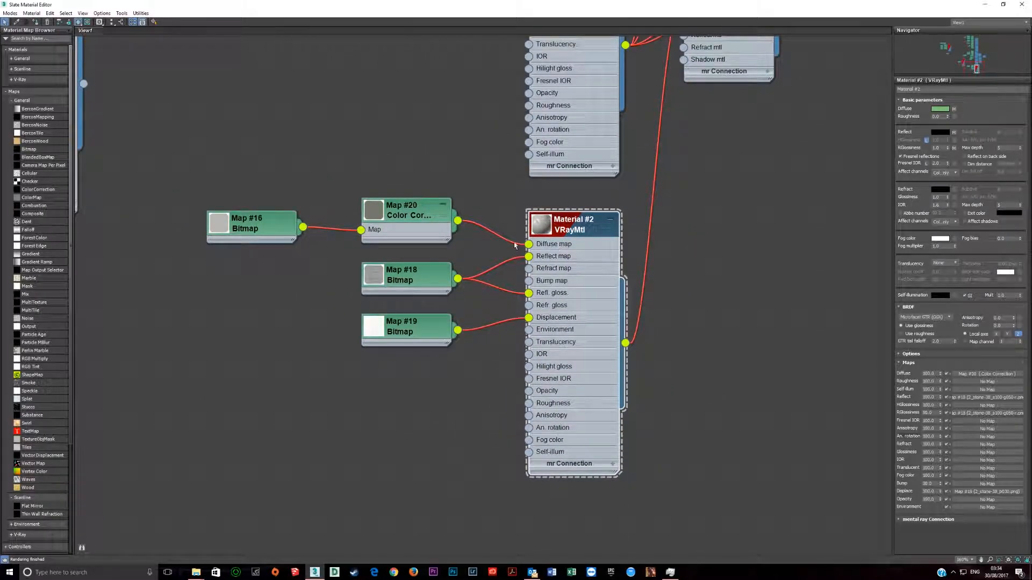
{"action": "left_click", "coordinate": [410, 332]}
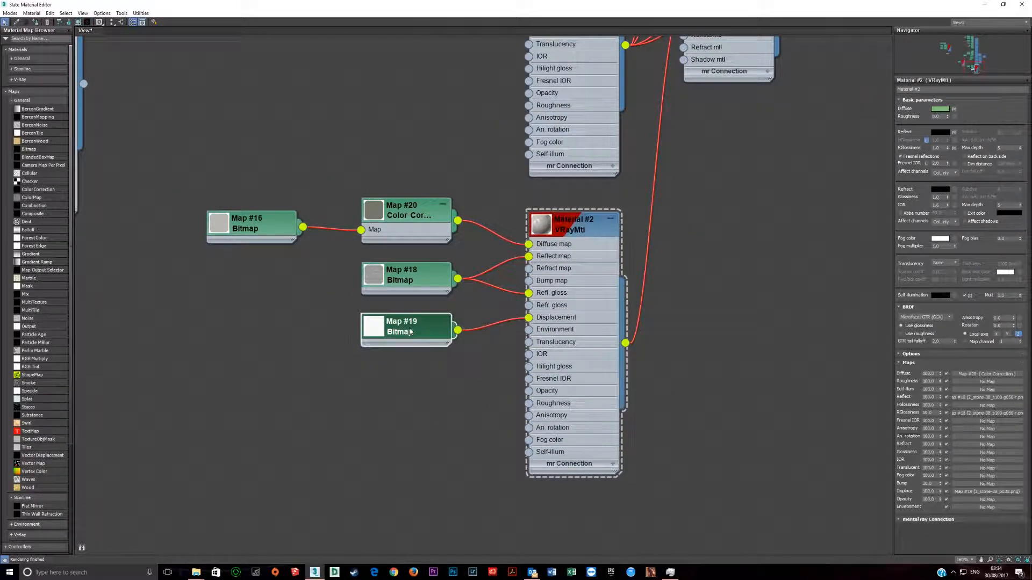
{"action": "double_click", "coordinate": [410, 332]}
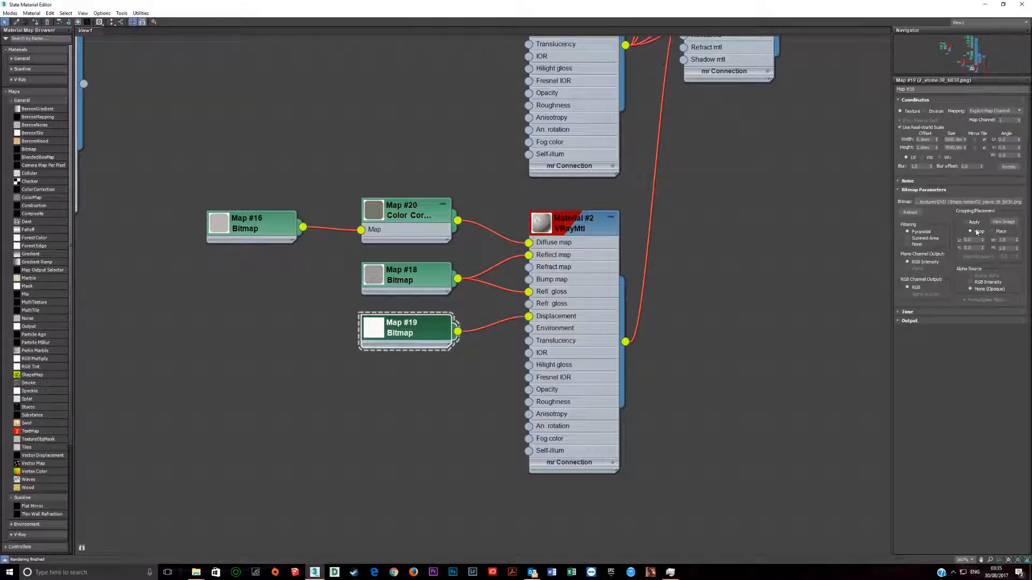
{"action": "left_click", "coordinate": [1003, 222]}
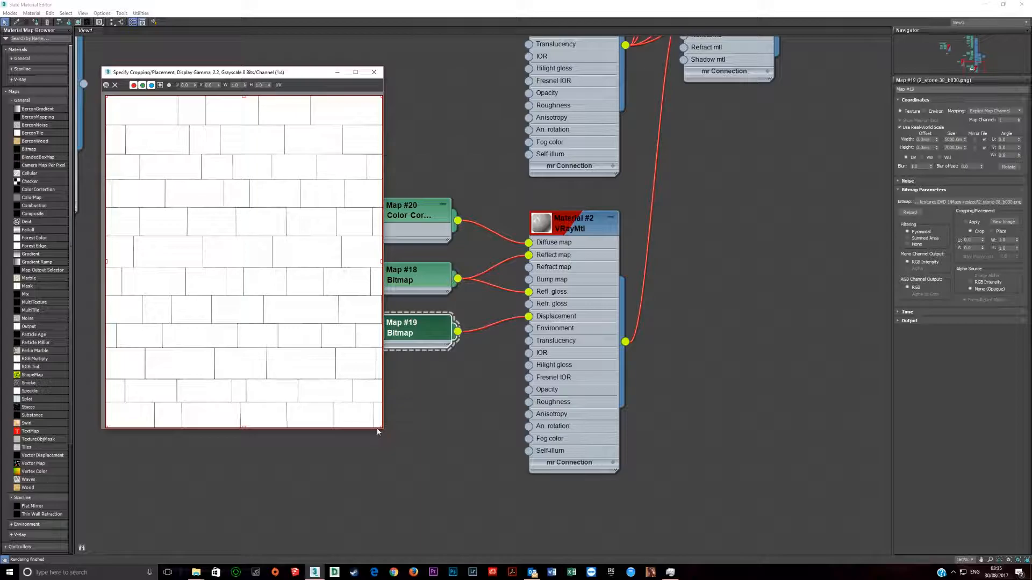
{"action": "left_click_drag", "start_coordinate": [385, 432], "coordinate": [759, 573]}
{"action": "scroll", "coordinate": [425, 340], "scroll_direction": "up", "scroll_amount": 3}
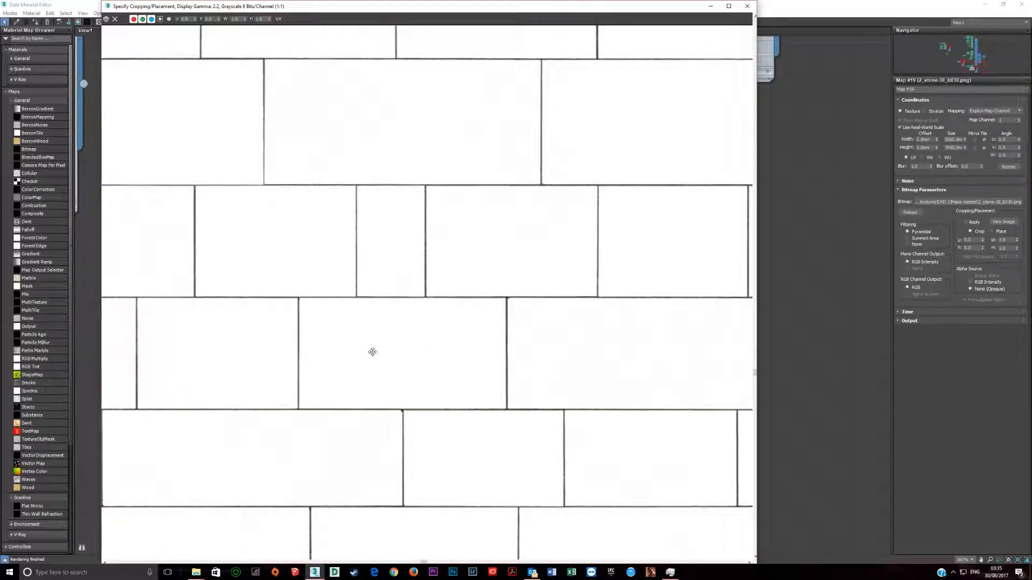
{"action": "scroll", "coordinate": [373, 284], "scroll_direction": "down", "scroll_amount": 3}
{"action": "left_click", "coordinate": [747, 6]}
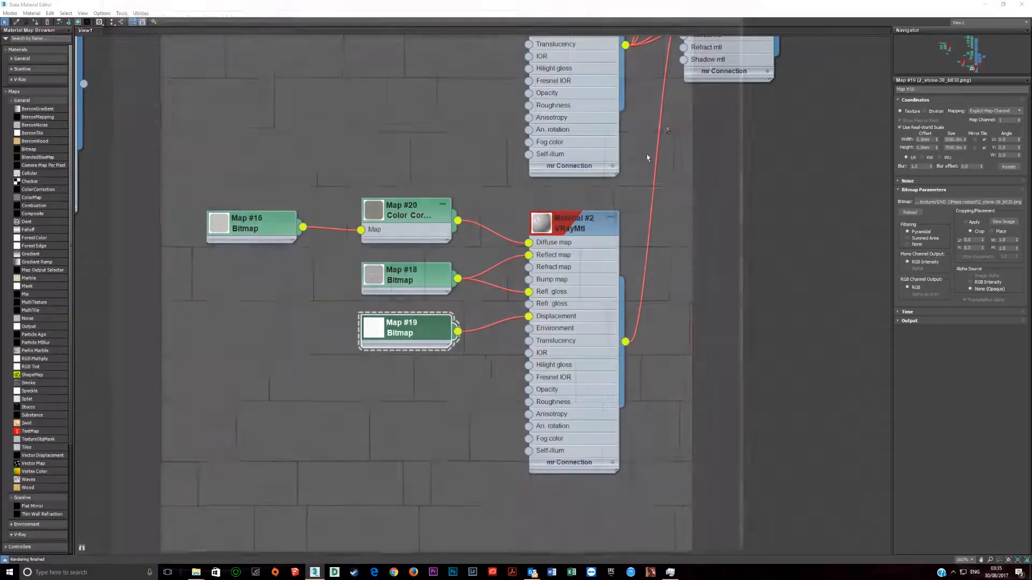
Step: View the image of Map #24, the stone displacement bitmap feeding Material #39, up close
{"action": "double_click", "coordinate": [389, 317]}
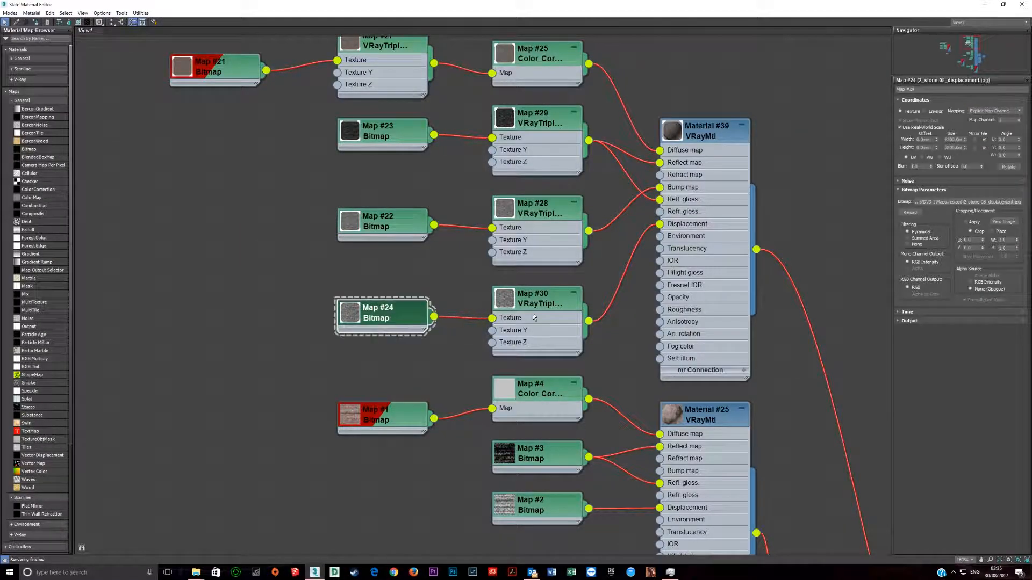
{"action": "left_click", "coordinate": [1003, 221]}
{"action": "scroll", "coordinate": [446, 245], "scroll_direction": "up", "scroll_amount": 1}
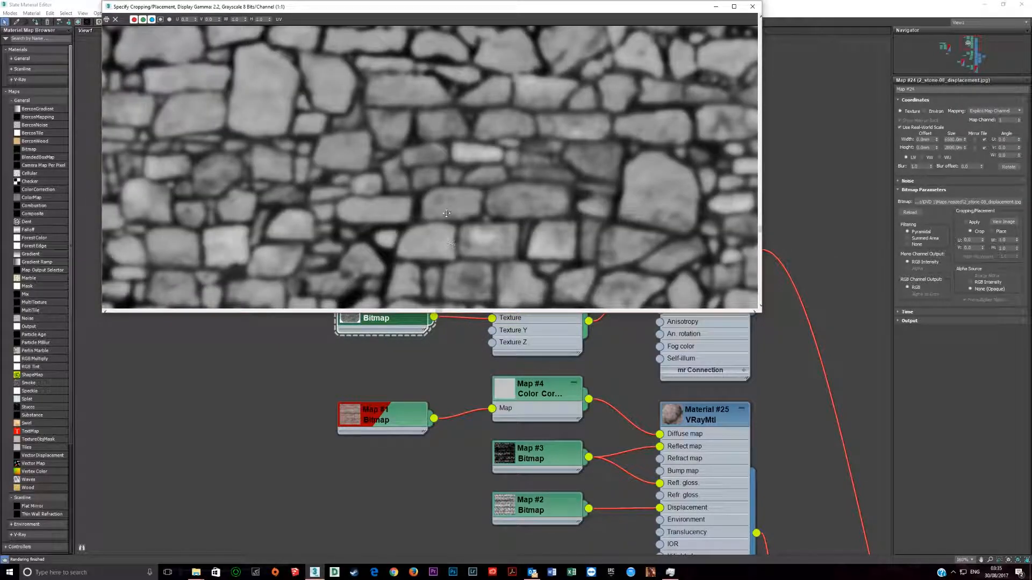
{"action": "left_click", "coordinate": [753, 6]}
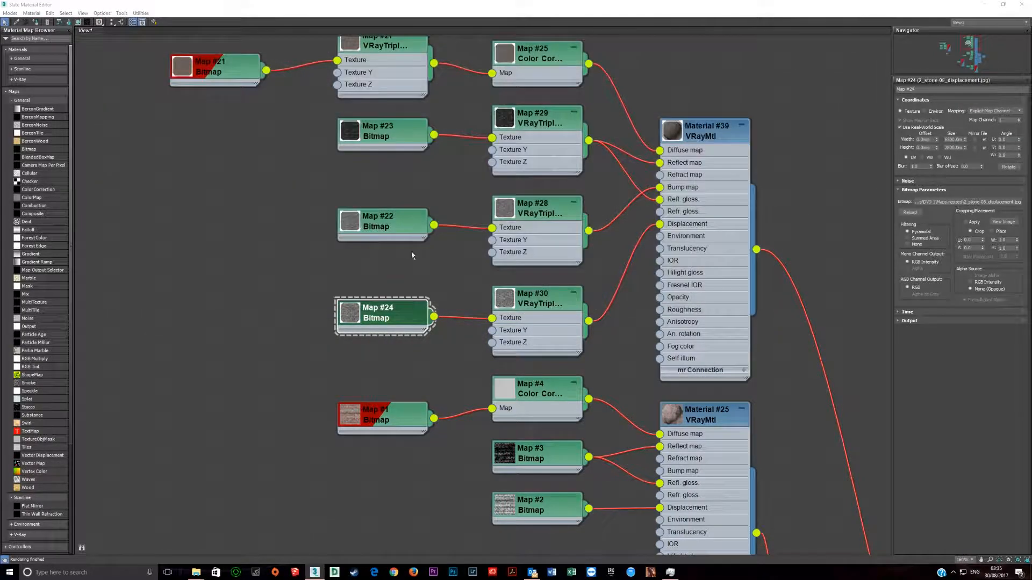
Step: View the image of Map #22, the stone bump bitmap feeding Material #39, up close for comparison
{"action": "double_click", "coordinate": [379, 225]}
{"action": "left_click", "coordinate": [1004, 221]}
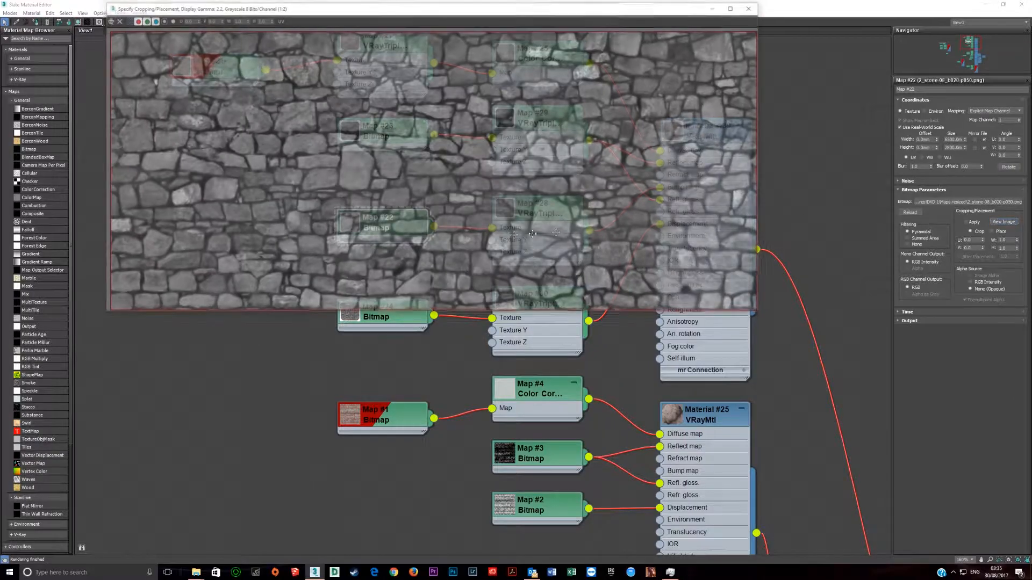
{"action": "scroll", "coordinate": [451, 233], "scroll_direction": "up", "scroll_amount": 1}
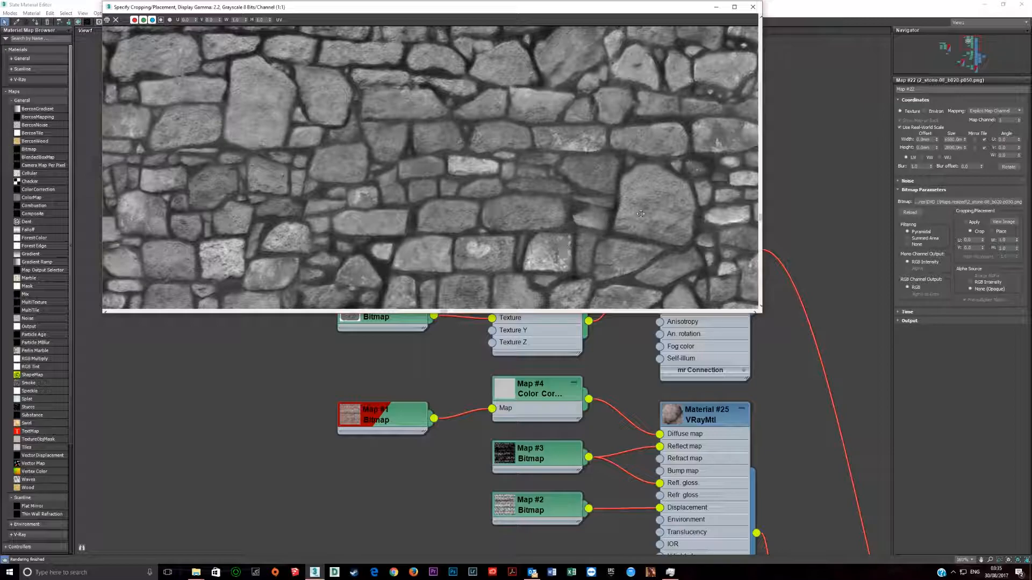
{"action": "left_click", "coordinate": [753, 7]}
Step: Display the DM01 bitmap's parameters and move the Map #12 Color Correction node away from the BM00 bitmap
{"action": "scroll", "coordinate": [505, 285], "scroll_direction": "down", "scroll_amount": 2}
{"action": "middle_click_drag", "start_coordinate": [505, 285], "coordinate": [564, 271]}
{"action": "scroll", "coordinate": [563, 272], "scroll_direction": "up", "scroll_amount": 1}
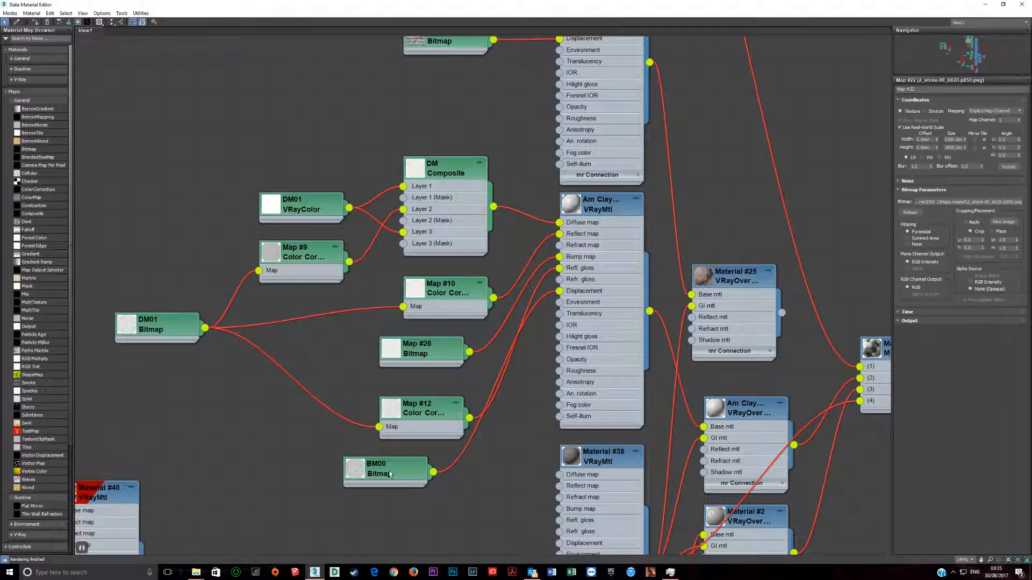
{"action": "double_click", "coordinate": [156, 329]}
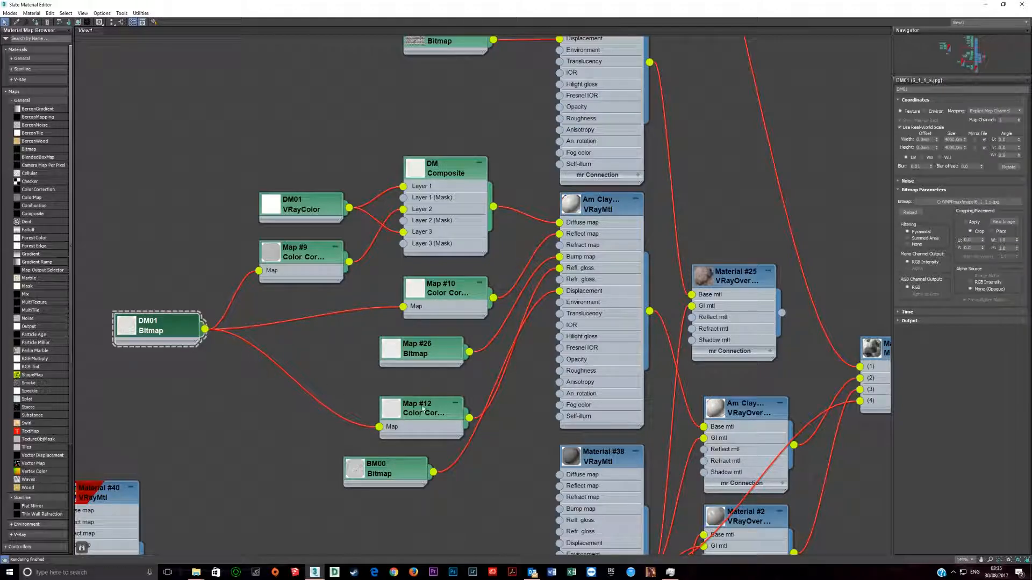
{"action": "left_click_drag", "start_coordinate": [420, 425], "coordinate": [398, 391]}
Step: View the image of the BM00 bitmap that feeds the clay material's displacement
{"action": "double_click", "coordinate": [385, 470]}
{"action": "left_click", "coordinate": [1004, 222]}
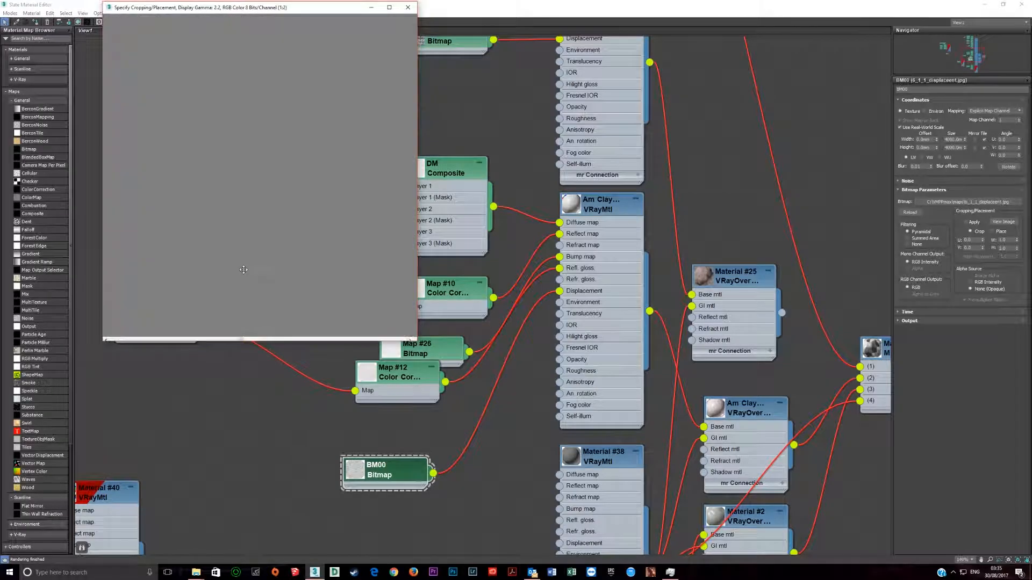
{"action": "left_click", "coordinate": [408, 7]}
Step: View the image of the Map #22 stone bump bitmap feeding Material #39, and close it again
{"action": "scroll", "coordinate": [443, 291], "scroll_direction": "down", "scroll_amount": 2}
{"action": "middle_click_drag", "start_coordinate": [522, 199], "coordinate": [401, 366]}
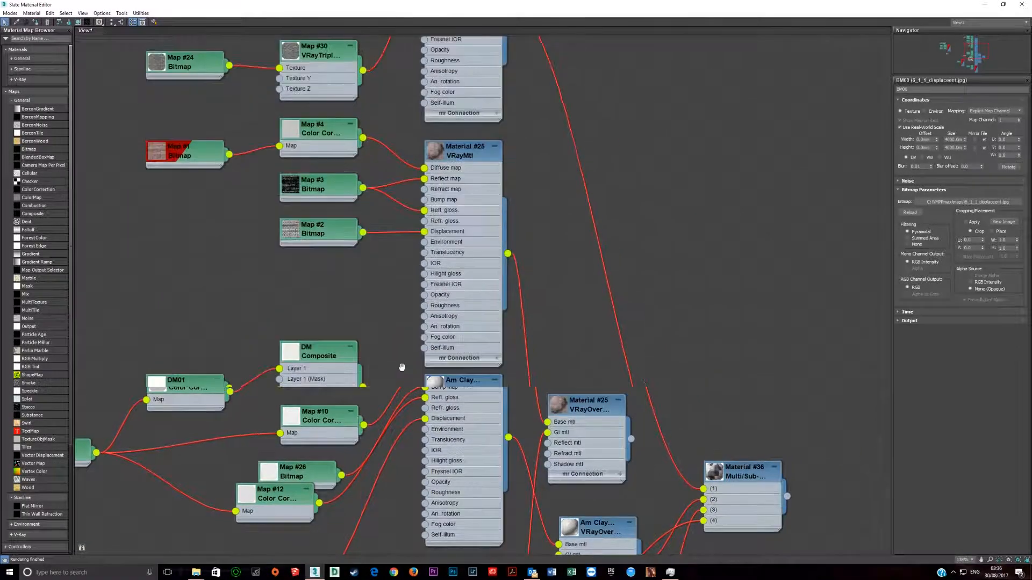
{"action": "middle_click_drag", "start_coordinate": [380, 229], "coordinate": [438, 389]}
{"action": "middle_click_drag", "start_coordinate": [398, 300], "coordinate": [414, 286]}
{"action": "scroll", "coordinate": [380, 396], "scroll_direction": "up", "scroll_amount": 2}
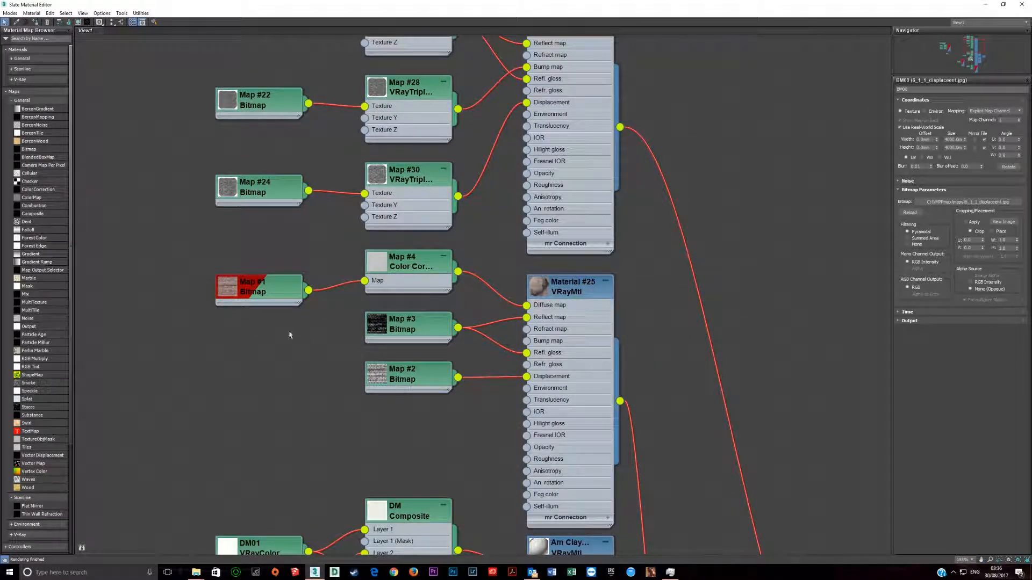
{"action": "middle_click_drag", "start_coordinate": [398, 228], "coordinate": [394, 494]}
{"action": "middle_click_drag", "start_coordinate": [249, 441], "coordinate": [282, 340]}
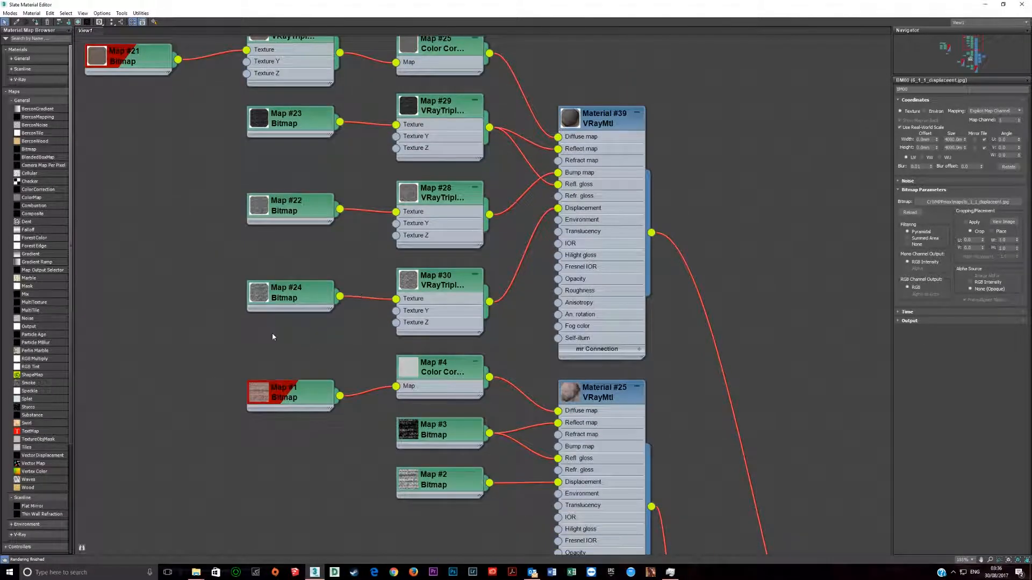
{"action": "double_click", "coordinate": [290, 216]}
{"action": "left_click", "coordinate": [1009, 220]}
{"action": "left_click", "coordinate": [755, 12]}
Step: Reveal Map #22's source file 2_stone-08_b020-p050 in its folder and open that image in Photoshop
{"action": "right_click", "coordinate": [936, 203]}
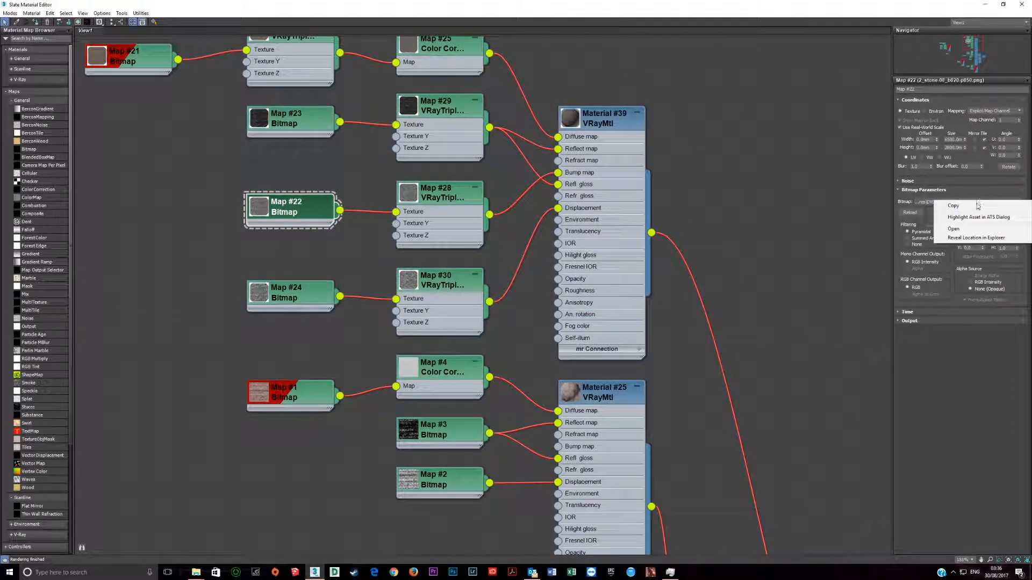
{"action": "left_click", "coordinate": [966, 239]}
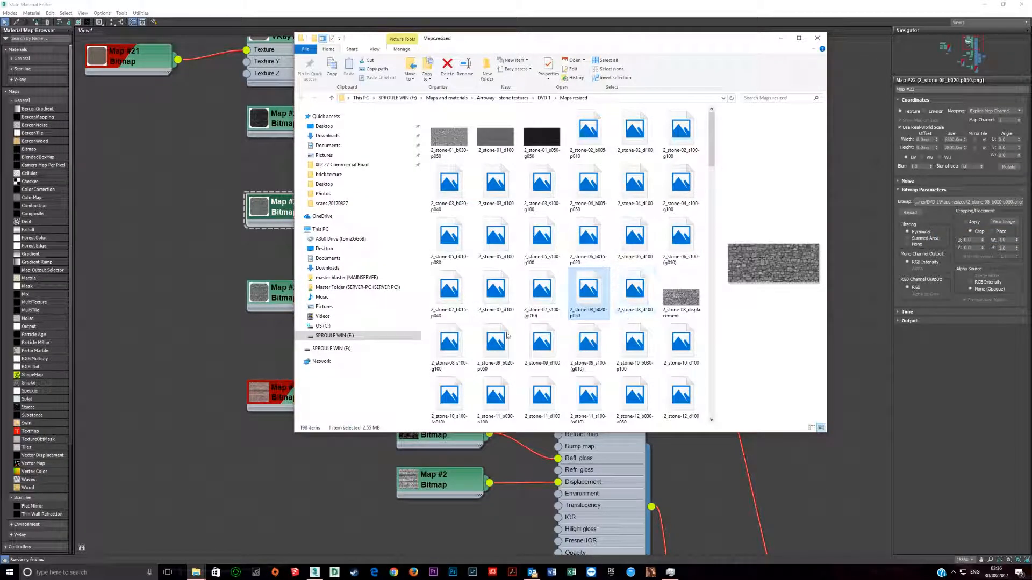
{"action": "right_click", "coordinate": [600, 304]}
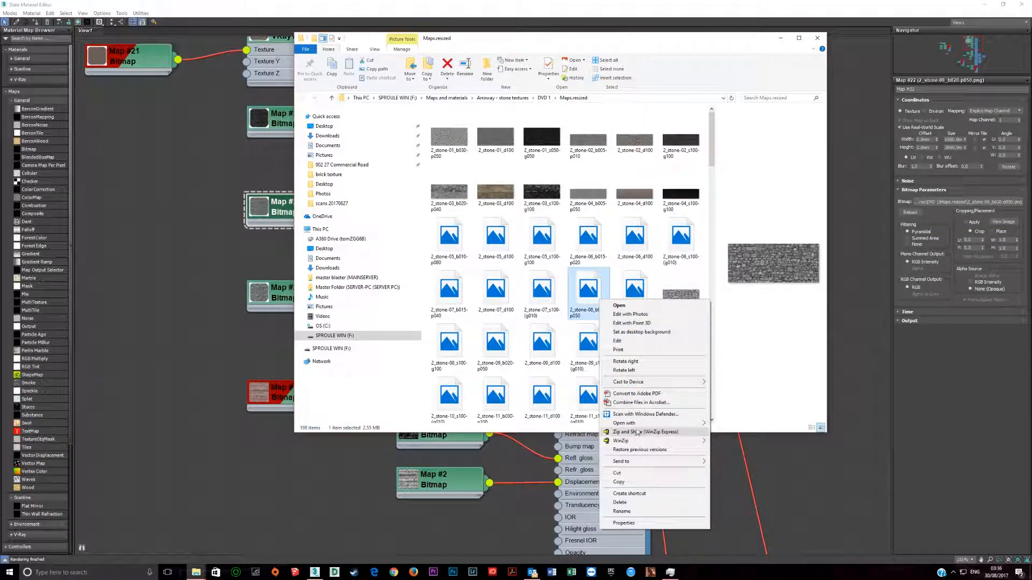
{"action": "mouse_move", "coordinate": [639, 425]}
{"action": "left_click", "coordinate": [750, 434]}
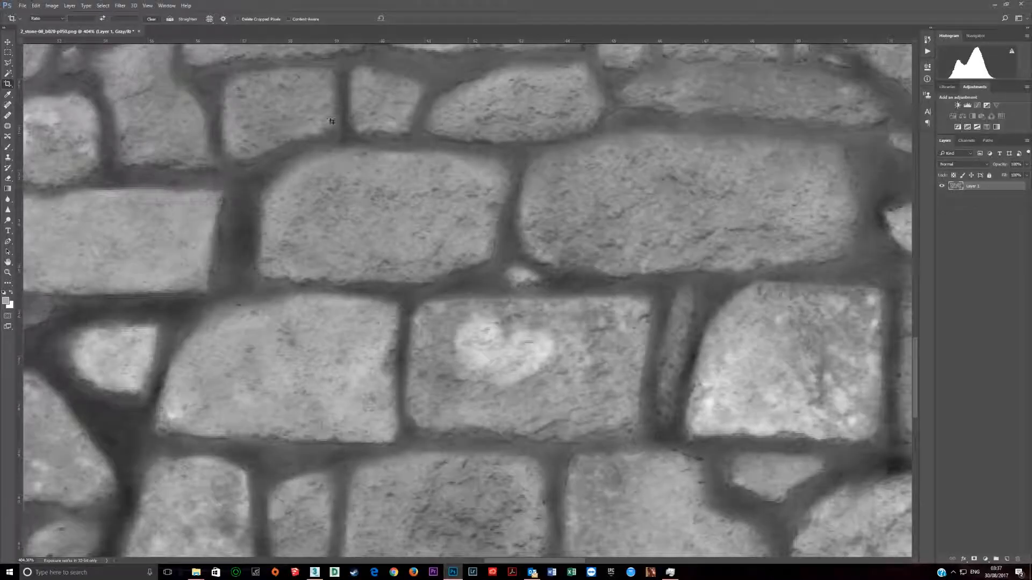
Step: Try Gaussian Blur radii of 1 and 3 pixels on the stone bump image, and apply the blur at 5 pixels
{"action": "left_click", "coordinate": [119, 8]}
{"action": "mouse_move", "coordinate": [177, 94]}
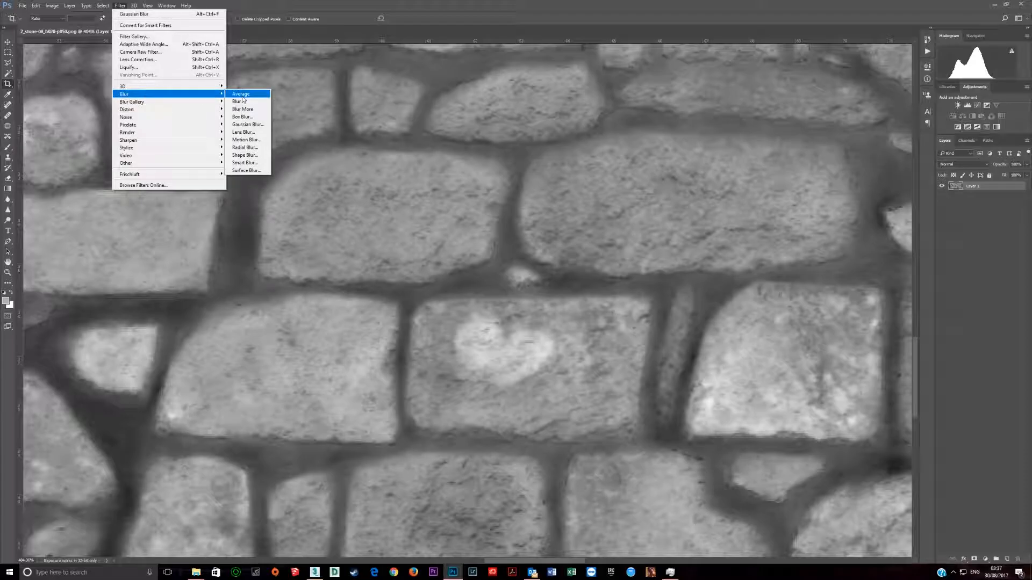
{"action": "left_click", "coordinate": [245, 125]}
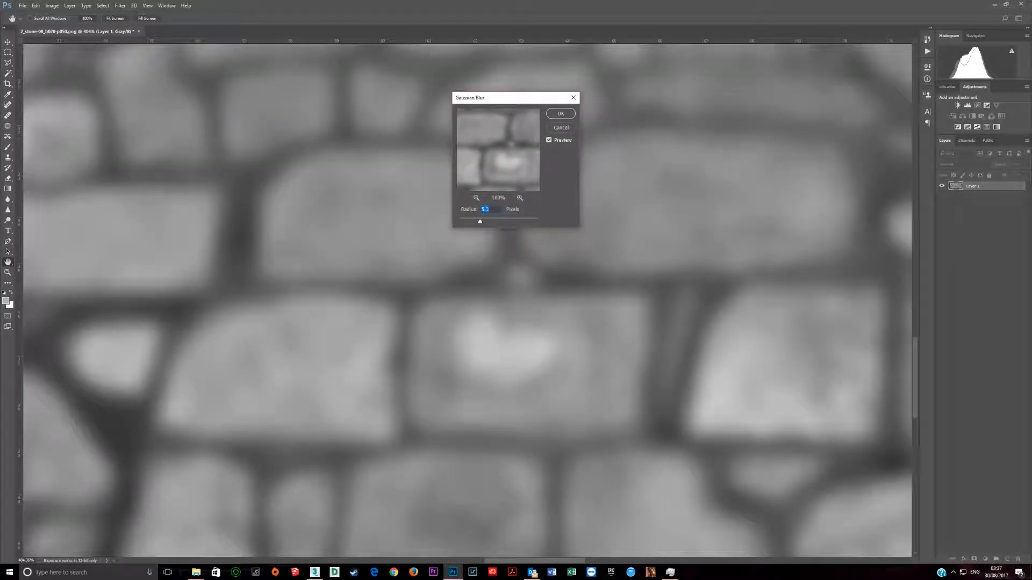
{"action": "left_click_drag", "start_coordinate": [481, 222], "coordinate": [469, 223]}
{"action": "type", "text": "1"}
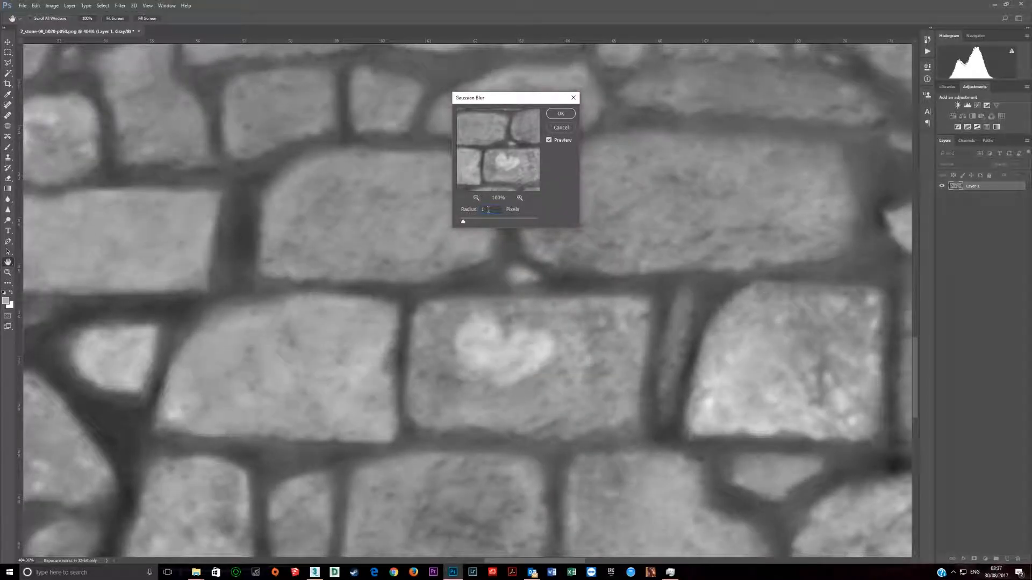
{"action": "key", "text": "BackSpace"}
{"action": "type", "text": "3"}
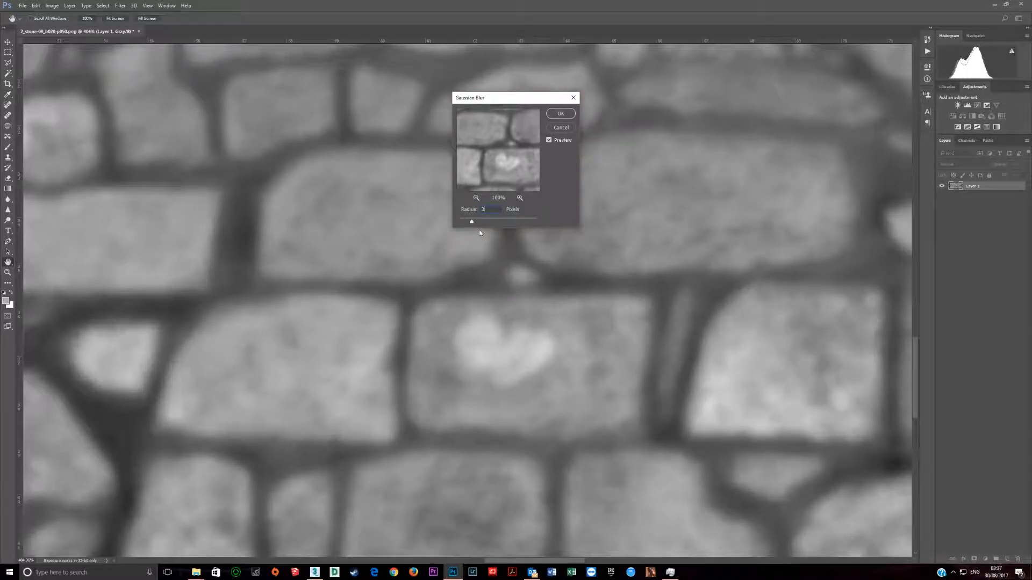
{"action": "key", "text": "BackSpace"}
{"action": "type", "text": "5"}
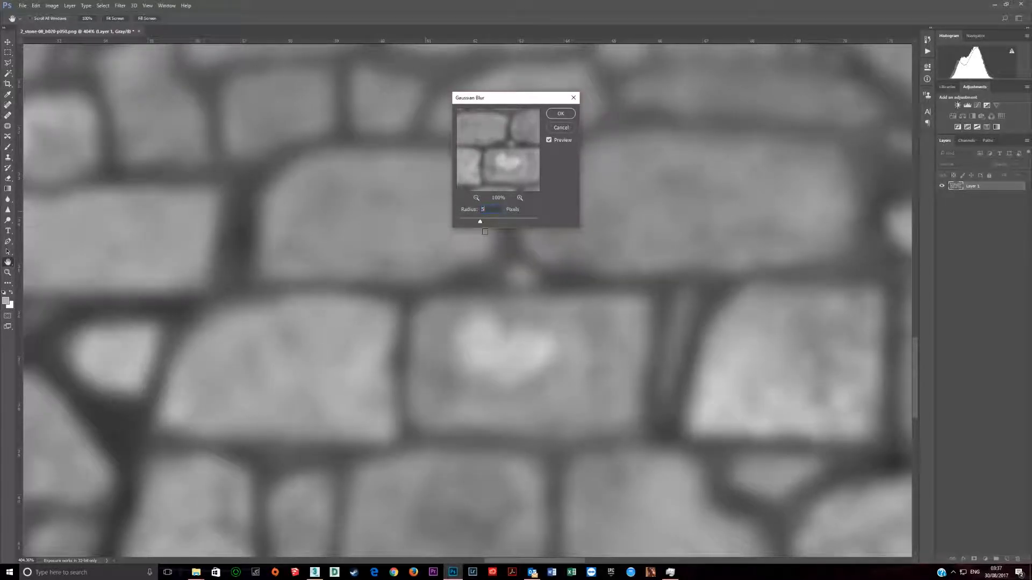
{"action": "left_click", "coordinate": [559, 116]}
{"action": "key", "text": "c"}
Step: Add a Curves adjustment layer over the blurred stones, lowering the shadows and raising the highlights for more contrast
{"action": "scroll", "coordinate": [656, 281], "scroll_direction": "down", "scroll_amount": 2, "text": "alt"}
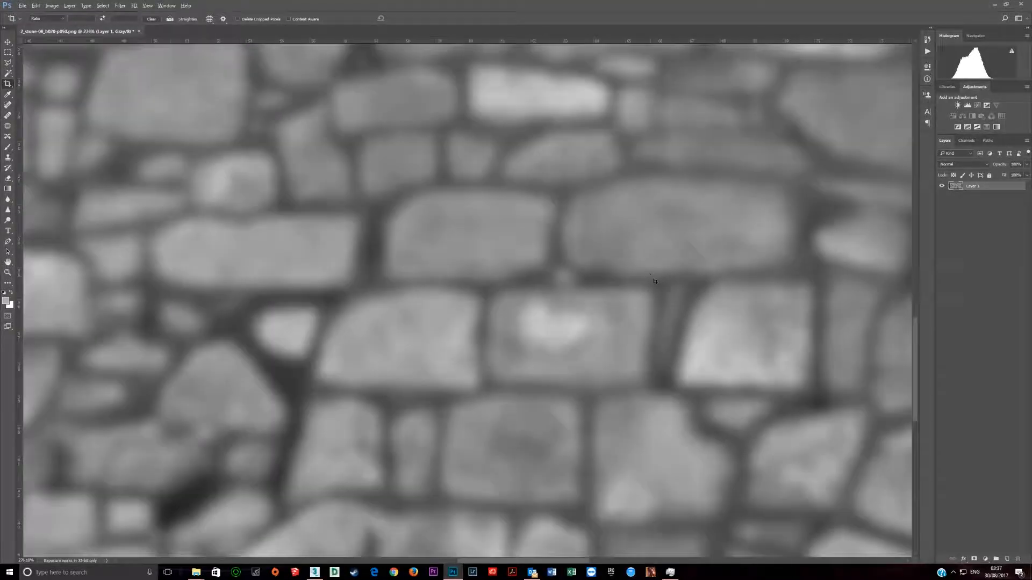
{"action": "scroll", "coordinate": [656, 281], "scroll_direction": "down", "scroll_amount": 2, "text": "alt"}
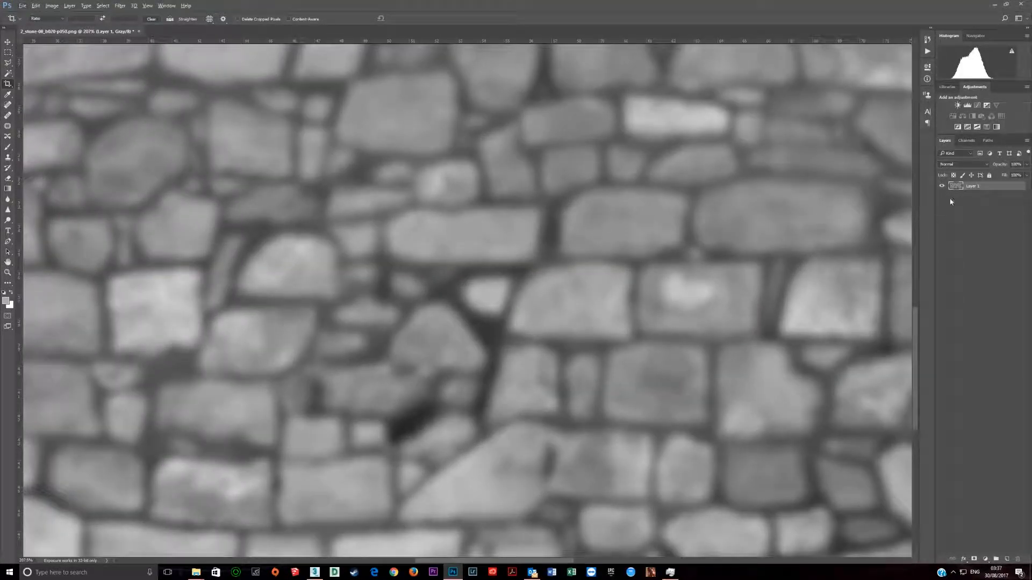
{"action": "left_click", "coordinate": [977, 106]}
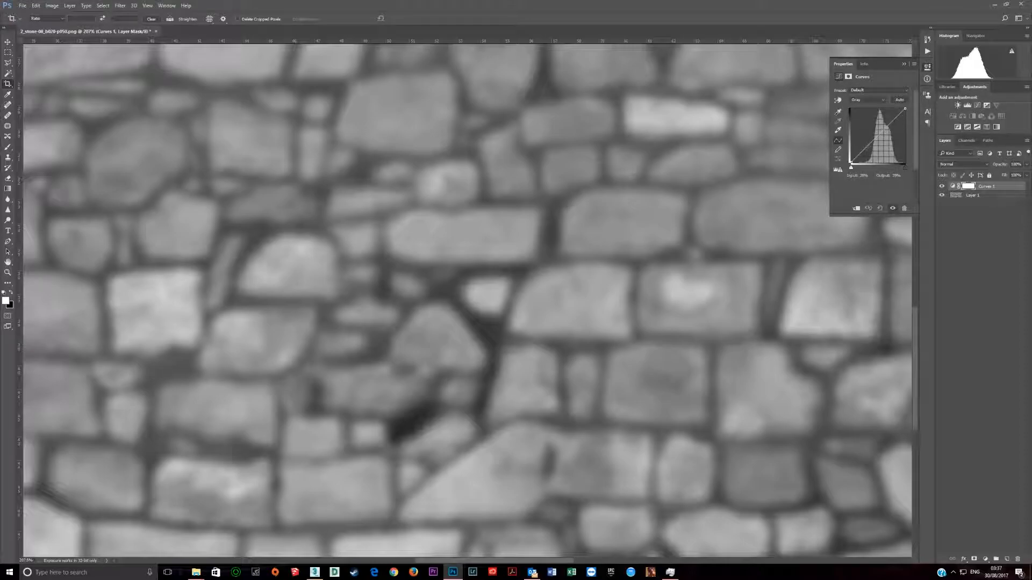
{"action": "left_click_drag", "start_coordinate": [872, 142], "coordinate": [872, 151]}
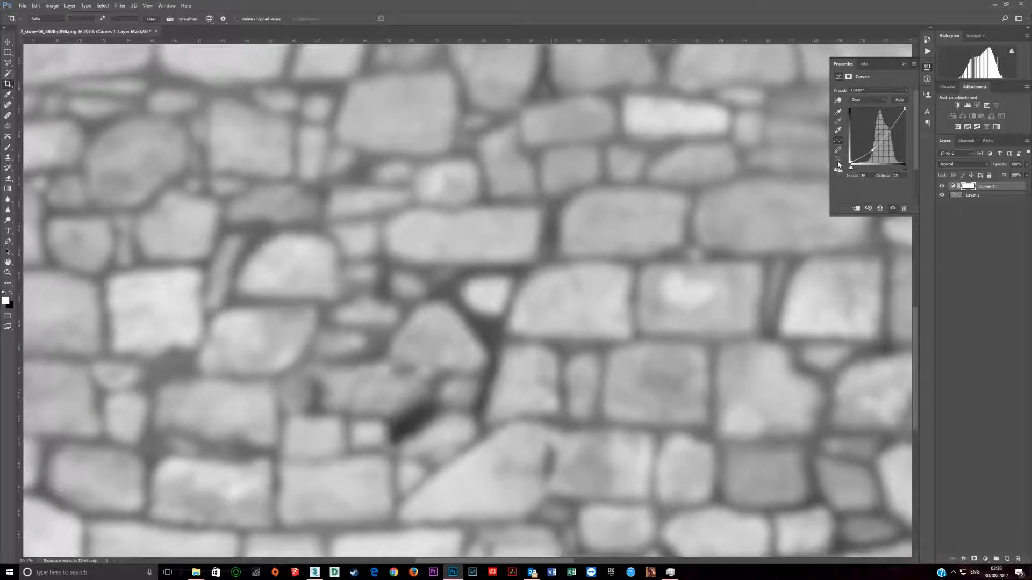
{"action": "left_click_drag", "start_coordinate": [873, 151], "coordinate": [870, 156]}
{"action": "left_click_drag", "start_coordinate": [891, 128], "coordinate": [888, 123]}
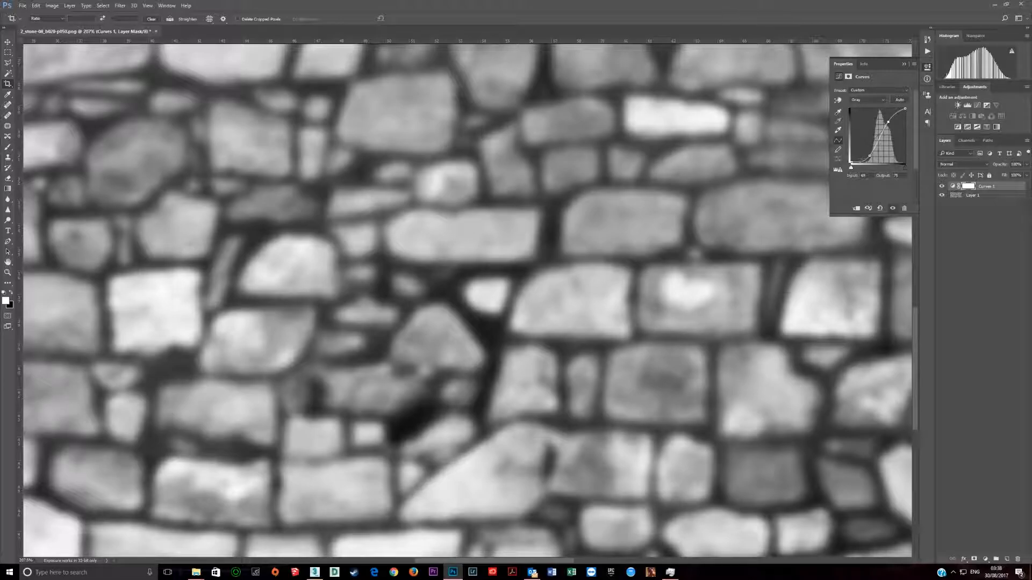
{"action": "mouse_move", "coordinate": [869, 155]}
{"action": "left_mouse_down"}
{"action": "mouse_move", "coordinate": [887, 122]}
{"action": "mouse_move", "coordinate": [870, 153]}
{"action": "left_mouse_up"}
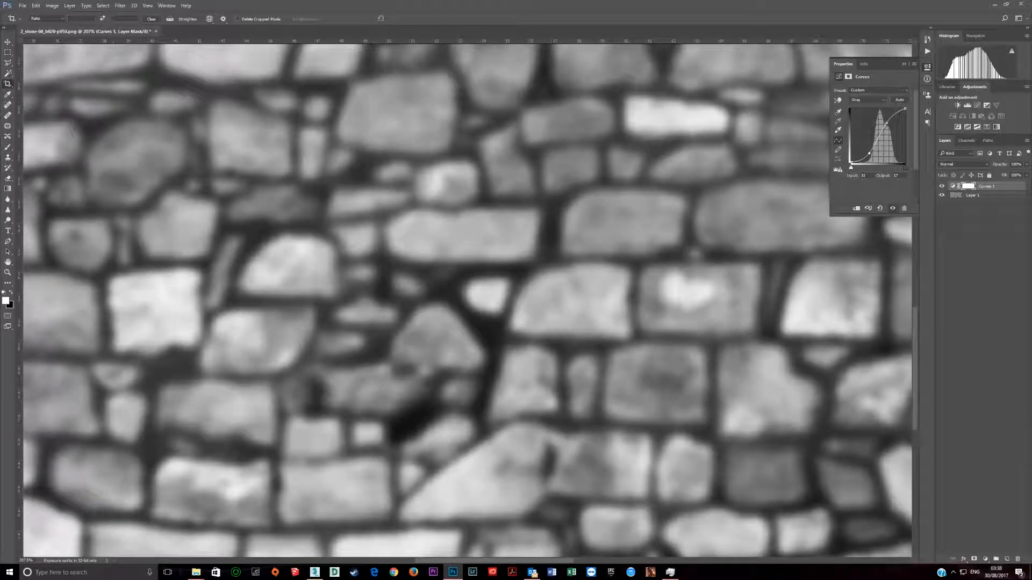
Step: Check the image's colour mode and bit depth options without changing them, and collapse the Curves properties
{"action": "left_click", "coordinate": [51, 6]}
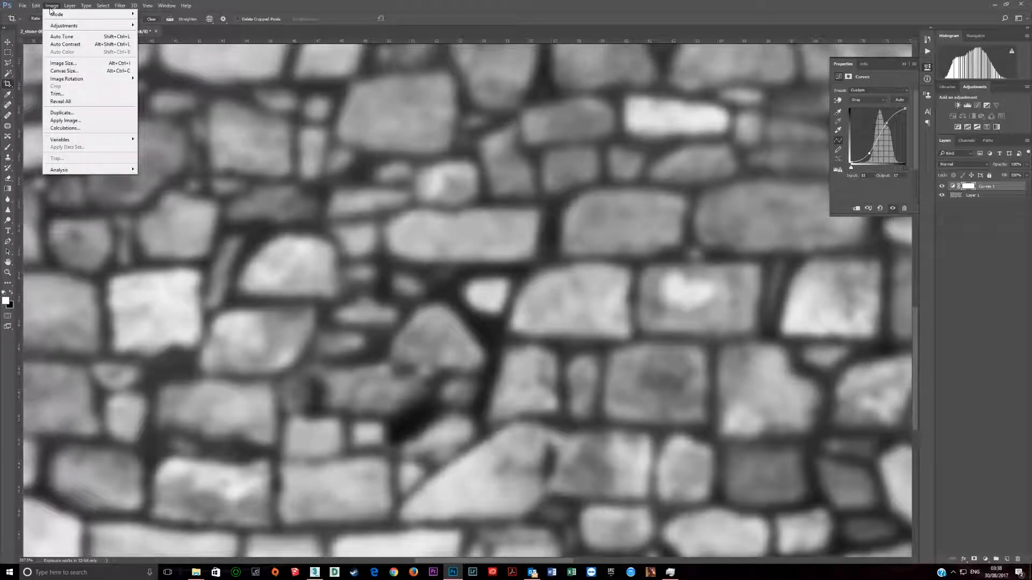
{"action": "mouse_move", "coordinate": [56, 14]}
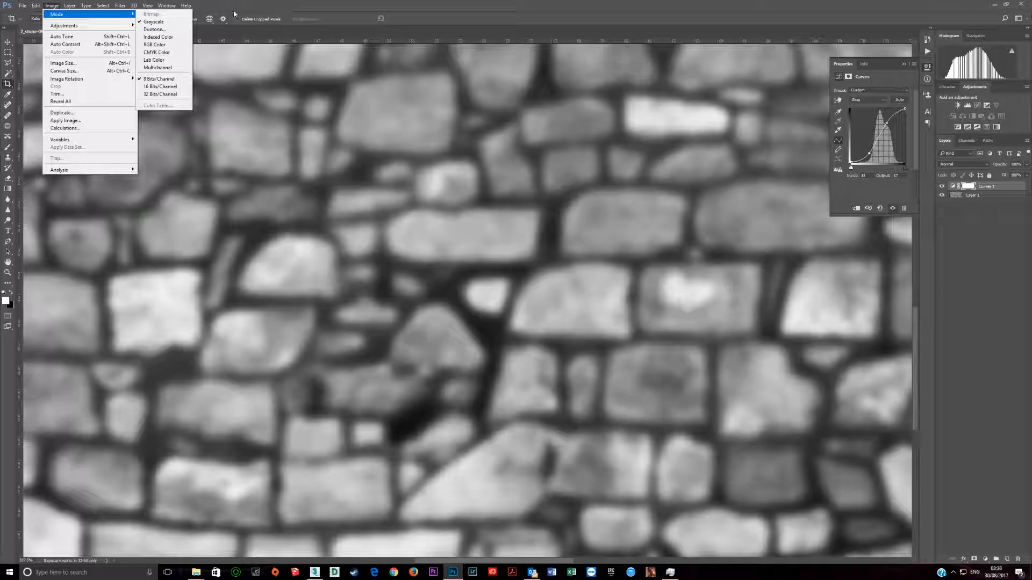
{"action": "left_click", "coordinate": [294, 4]}
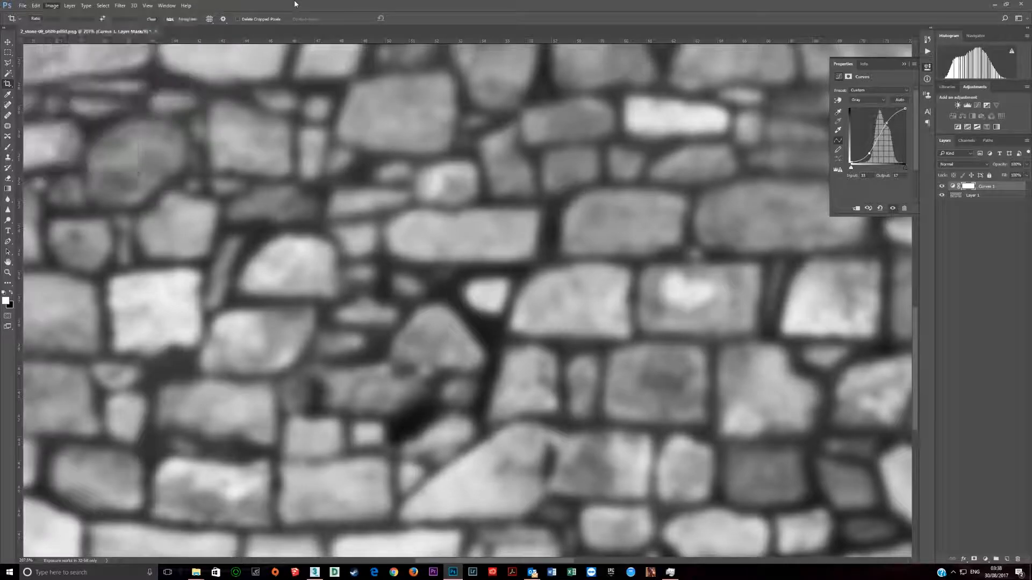
{"action": "left_click", "coordinate": [905, 64]}
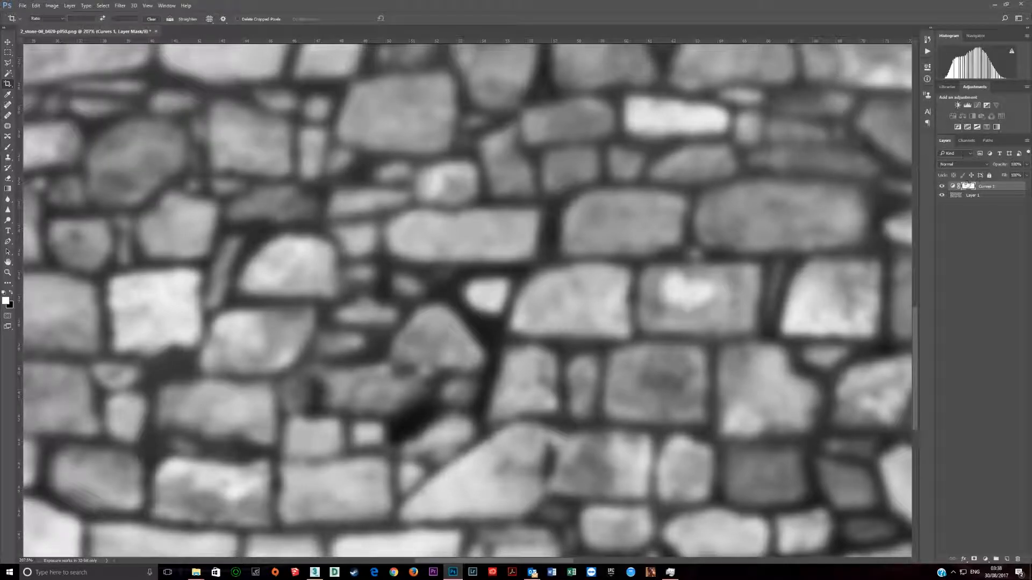
Step: Hide the Curves adjustment layer and convert the image to RGB Color from Layer 1 without merging the layers
{"action": "left_click", "coordinate": [941, 186]}
{"action": "left_click", "coordinate": [974, 196]}
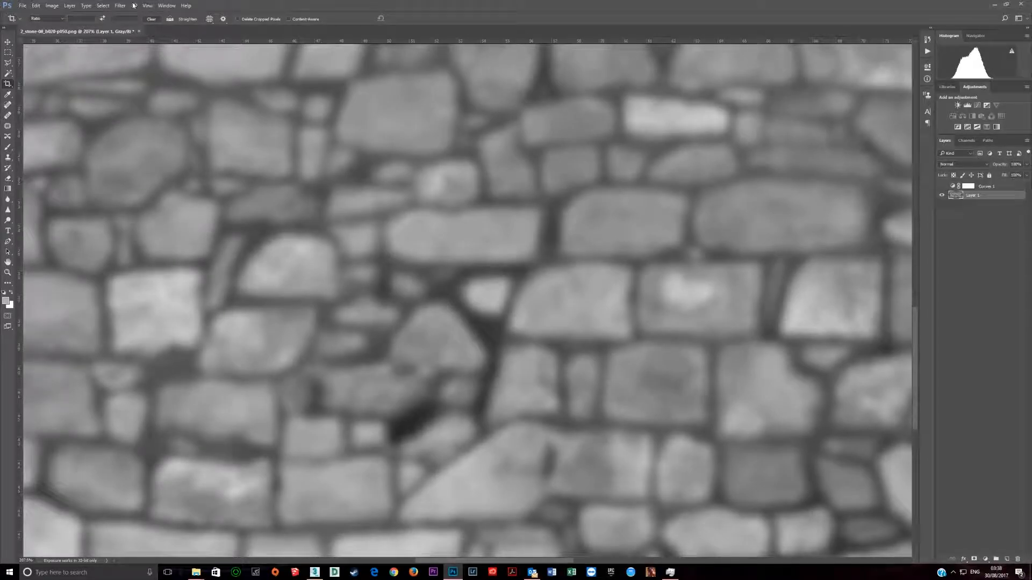
{"action": "left_click", "coordinate": [70, 5]}
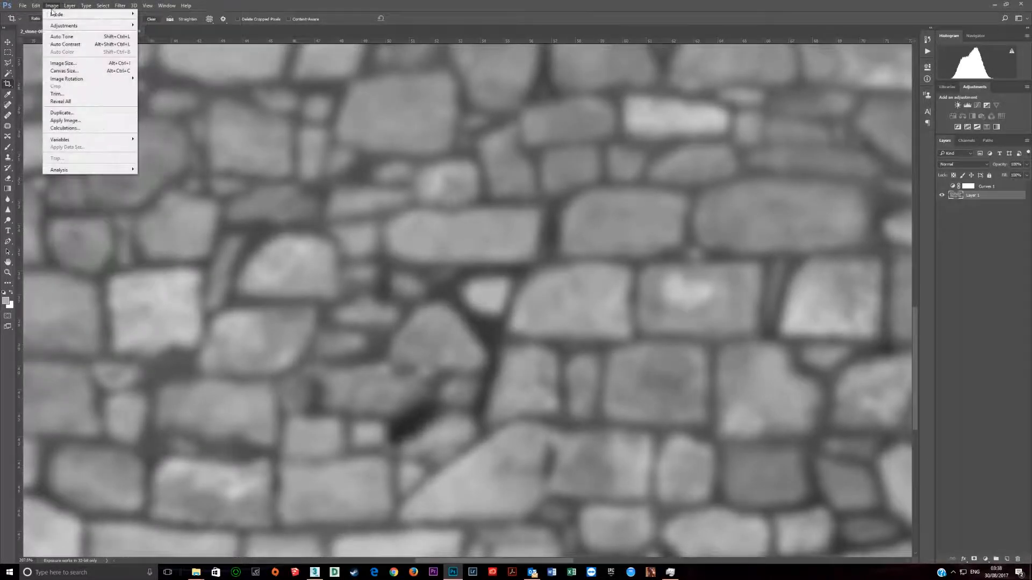
{"action": "mouse_move", "coordinate": [73, 16]}
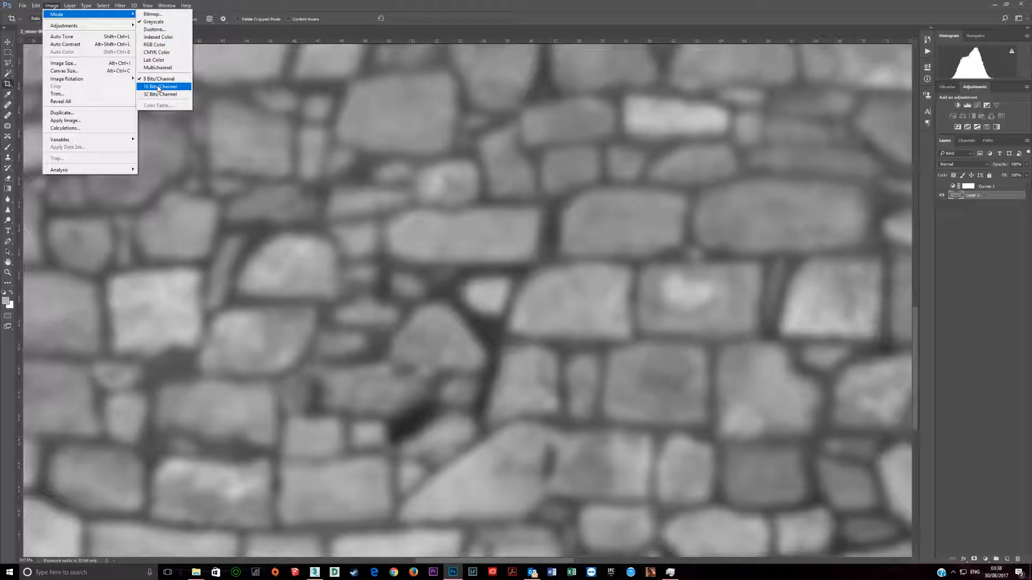
{"action": "left_click", "coordinate": [157, 44]}
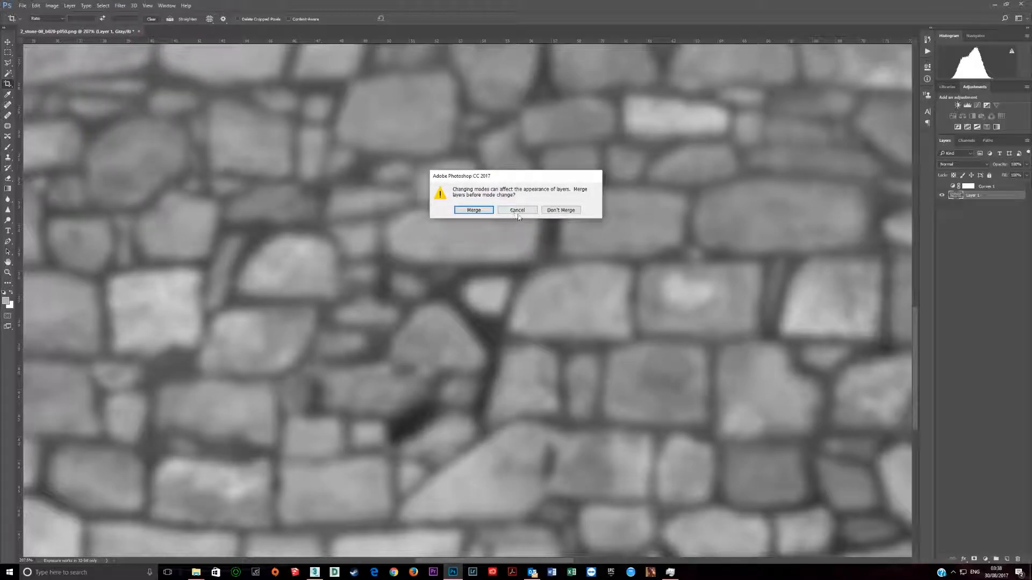
{"action": "left_click", "coordinate": [561, 210]}
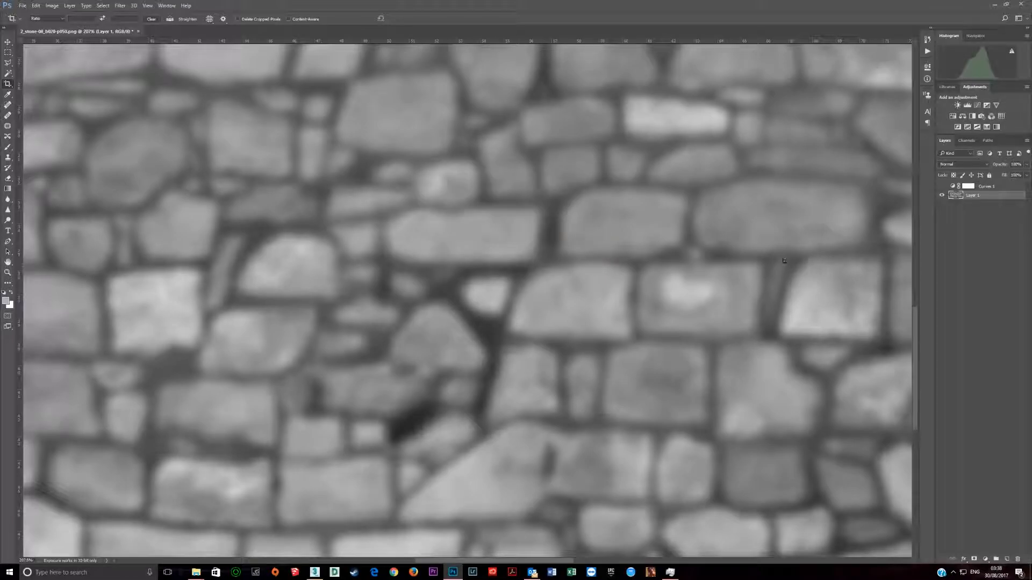
Step: Add a second Curves adjustment directly above Layer 1, shaped as a steep S-curve with darker joints and brighter stones
{"action": "left_click", "coordinate": [942, 187]}
{"action": "left_click", "coordinate": [943, 187]}
{"action": "left_click", "coordinate": [978, 106]}
{"action": "left_click_drag", "start_coordinate": [865, 149], "coordinate": [889, 119]}
{"action": "left_click", "coordinate": [895, 123]}
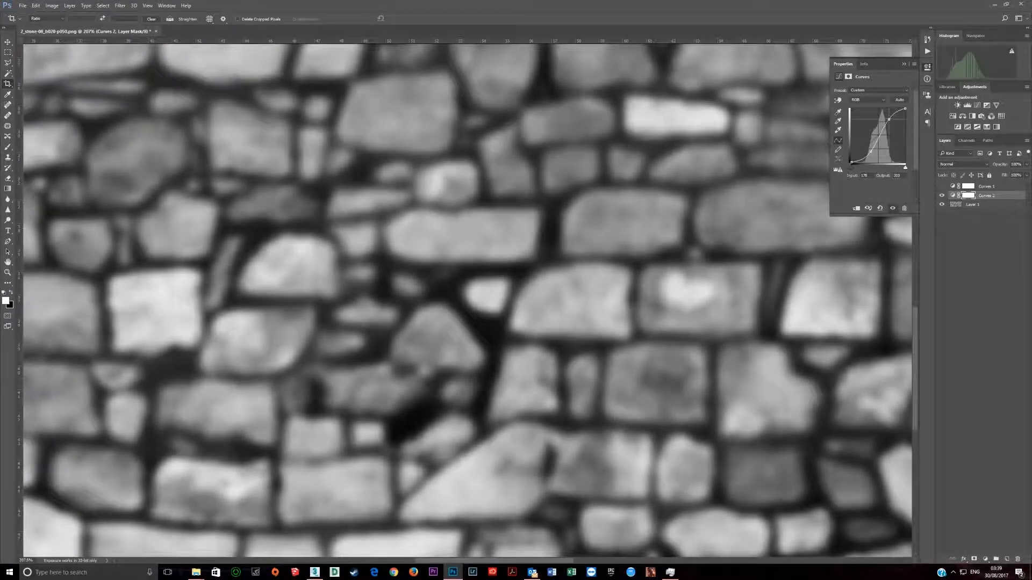
Step: Check the converted image's colour mode and bit depth, and collapse the new Curves properties
{"action": "left_click", "coordinate": [52, 5]}
{"action": "mouse_move", "coordinate": [61, 16]}
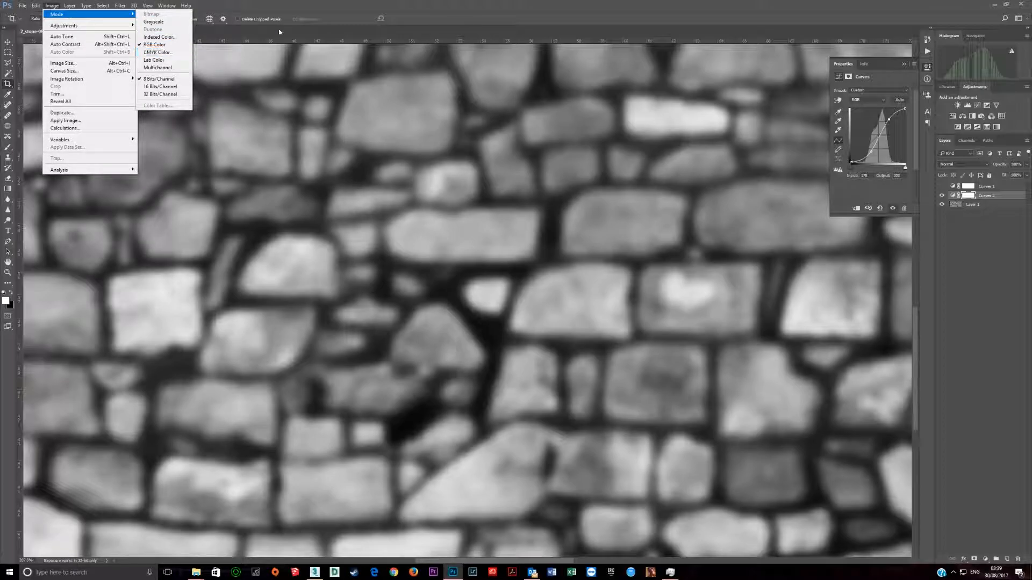
{"action": "left_click", "coordinate": [294, 5]}
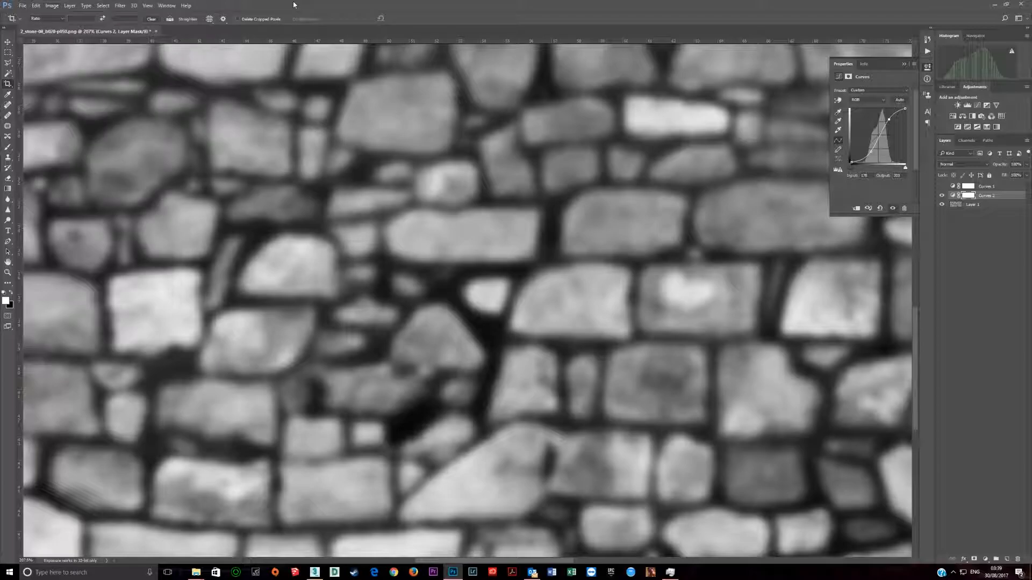
{"action": "left_click", "coordinate": [904, 64]}
Step: Delete the hidden first Curves adjustment layer and fit the whole stone image in the view
{"action": "key", "text": "ctrl+0"}
{"action": "left_click_drag", "start_coordinate": [983, 187], "coordinate": [1018, 559]}
{"action": "key", "text": "ctrl+0"}
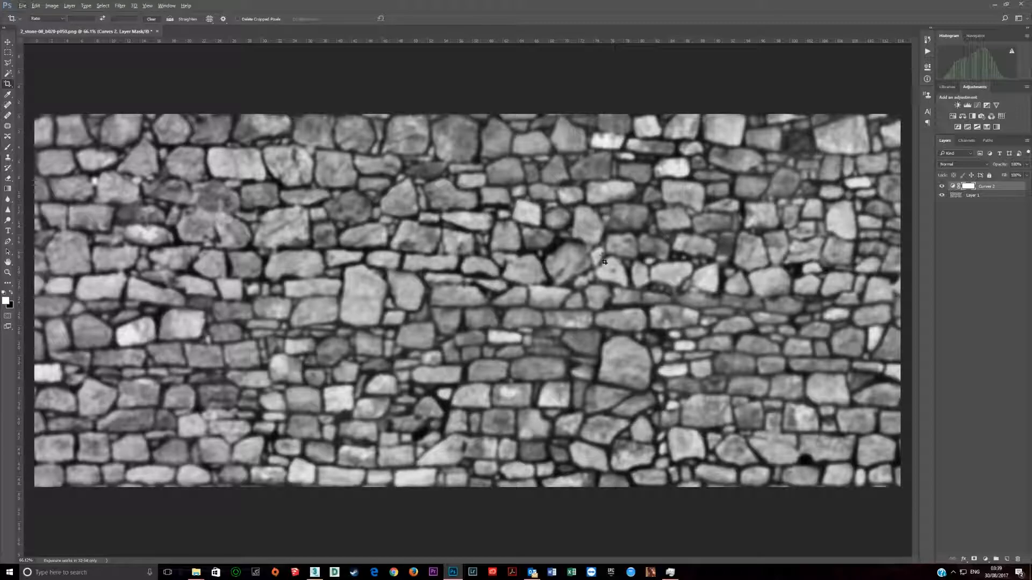
Step: Inspect the edited stone map up close, and minimise Photoshop and the texture folder to return to the Slate Material Editor
{"action": "scroll", "coordinate": [599, 276], "scroll_direction": "up", "scroll_amount": 4, "text": "alt"}
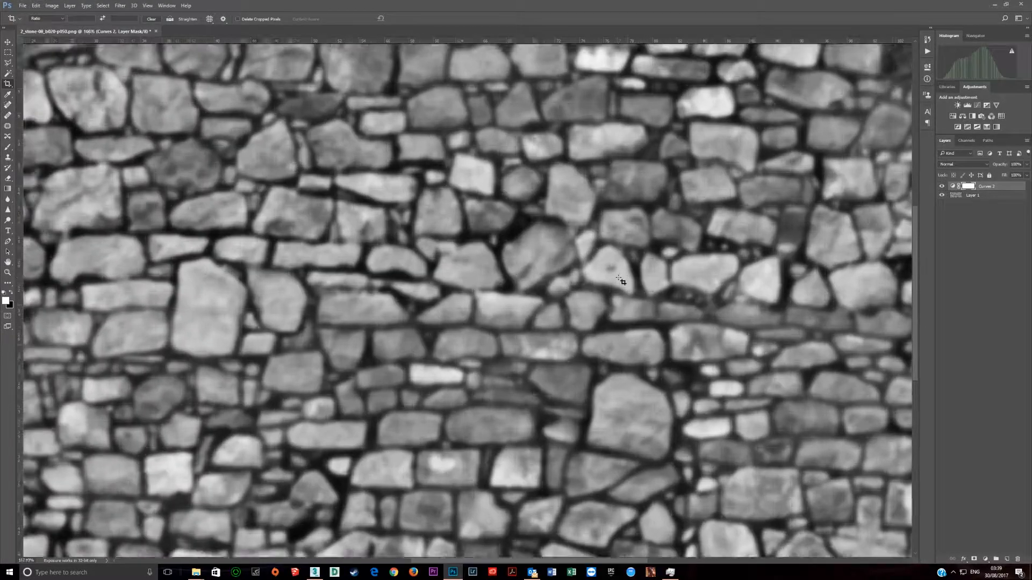
{"action": "scroll", "coordinate": [619, 280], "scroll_direction": "down", "scroll_amount": 4, "text": "alt"}
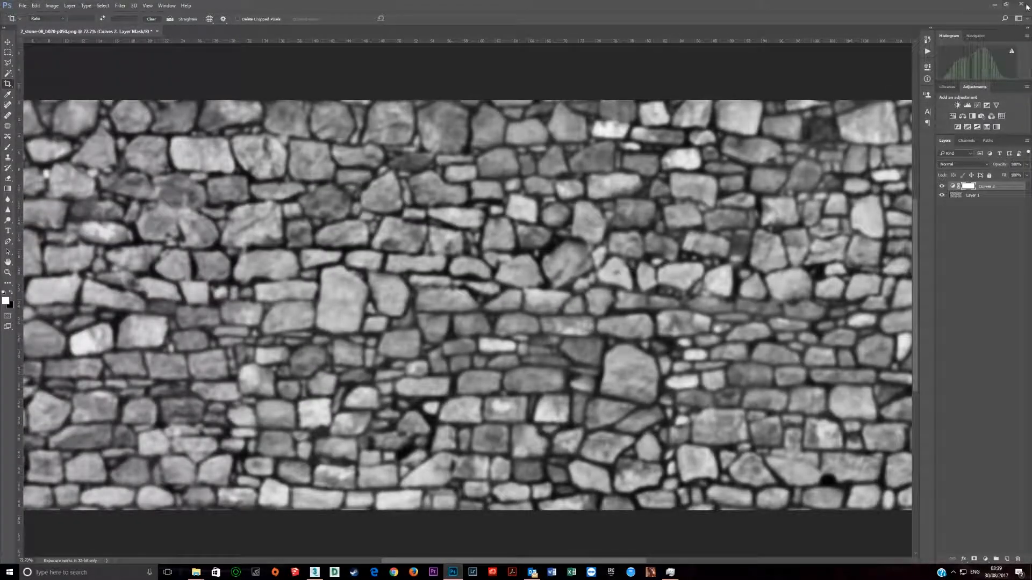
{"action": "left_click", "coordinate": [995, 4]}
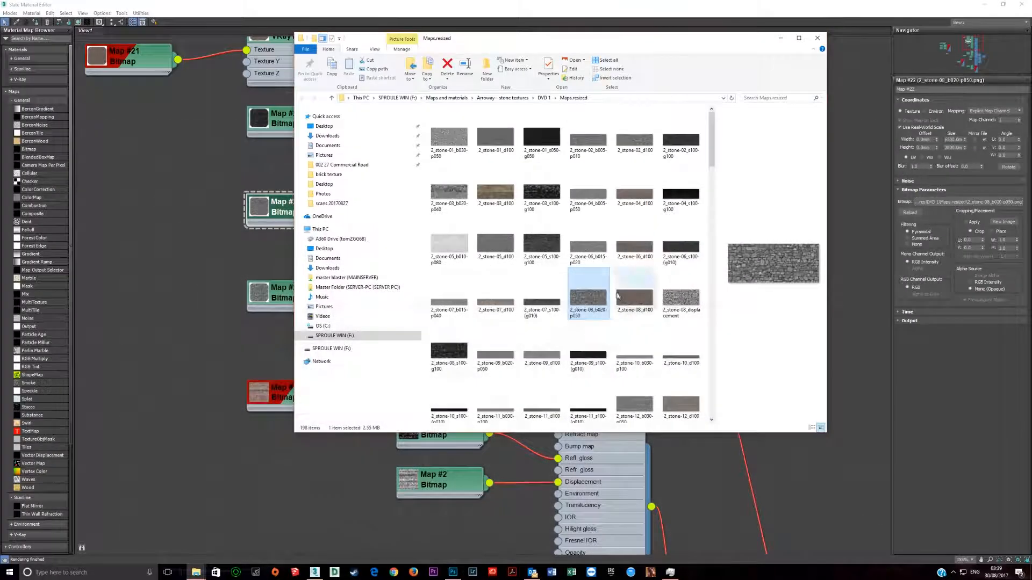
{"action": "left_click", "coordinate": [781, 38]}
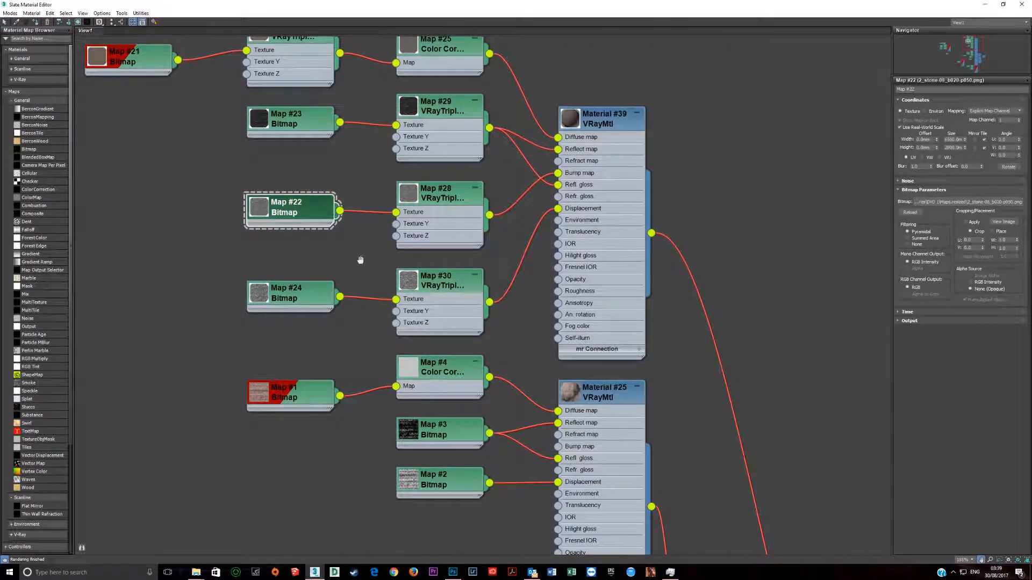
Step: Bring Material #39's map nodes into view and preview the stone image of the Map #22 bitmap
{"action": "middle_click_drag", "start_coordinate": [353, 240], "coordinate": [402, 351]}
{"action": "scroll", "coordinate": [672, 379], "scroll_direction": "up", "scroll_amount": 2}
{"action": "left_click_drag", "start_coordinate": [673, 379], "coordinate": [659, 272]}
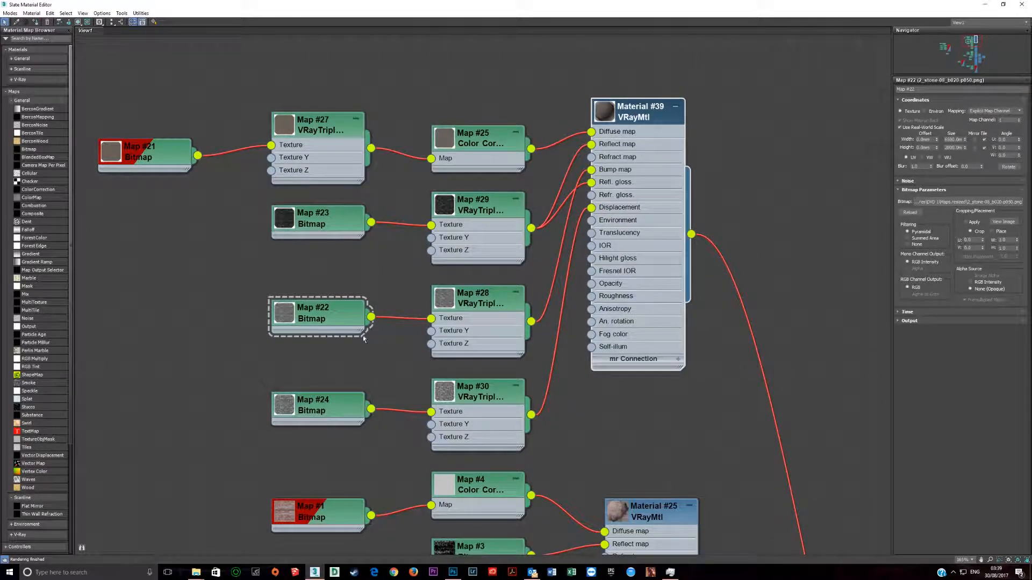
{"action": "left_click", "coordinate": [1003, 222]}
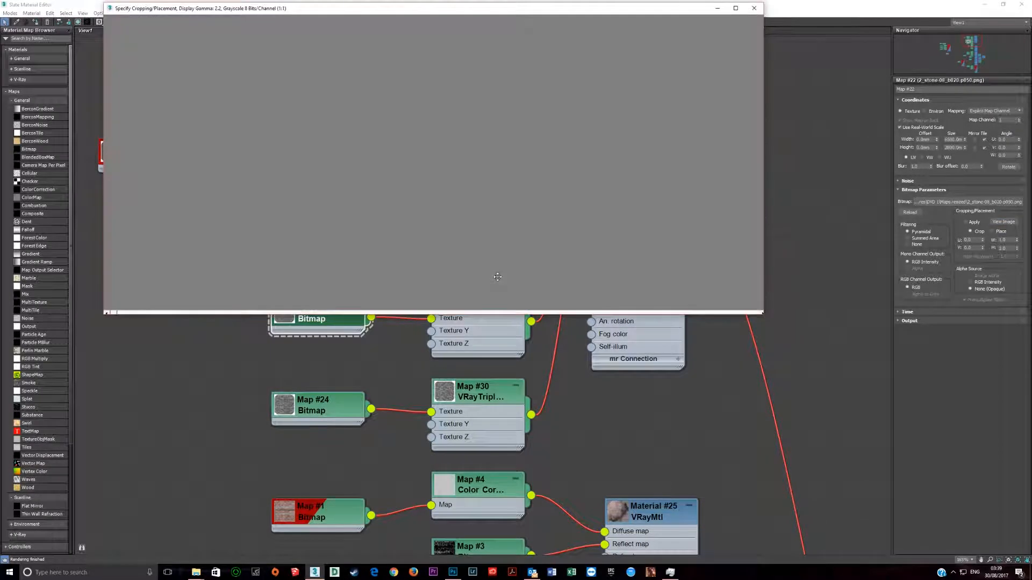
{"action": "left_click", "coordinate": [754, 9]}
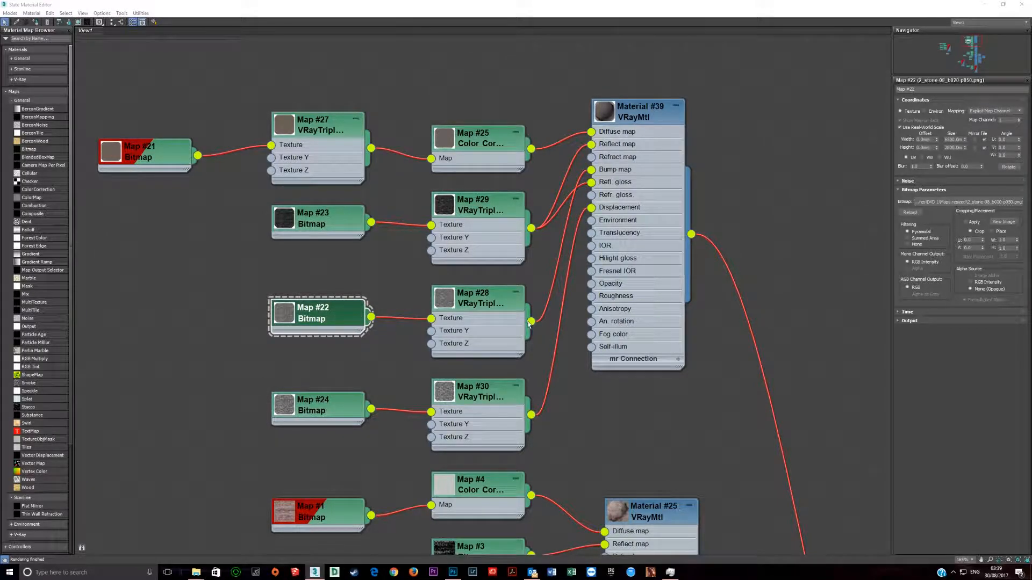
Step: Connect the Map #28 triplanar texture to Material #39's displacement in place of Map #30, and close the Slate Material Editor
{"action": "left_click_drag", "start_coordinate": [531, 321], "coordinate": [591, 208]}
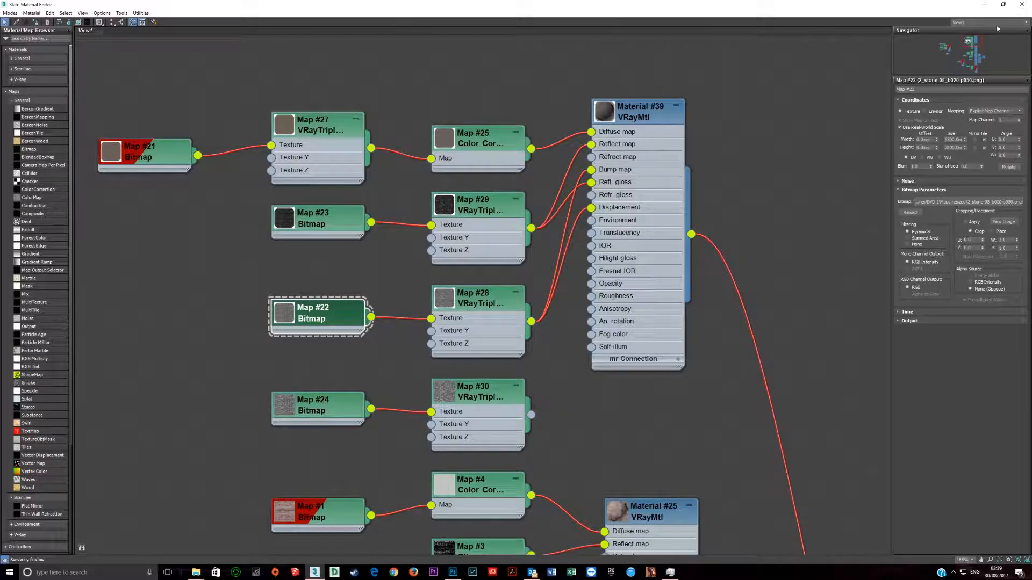
{"action": "left_click", "coordinate": [1020, 6]}
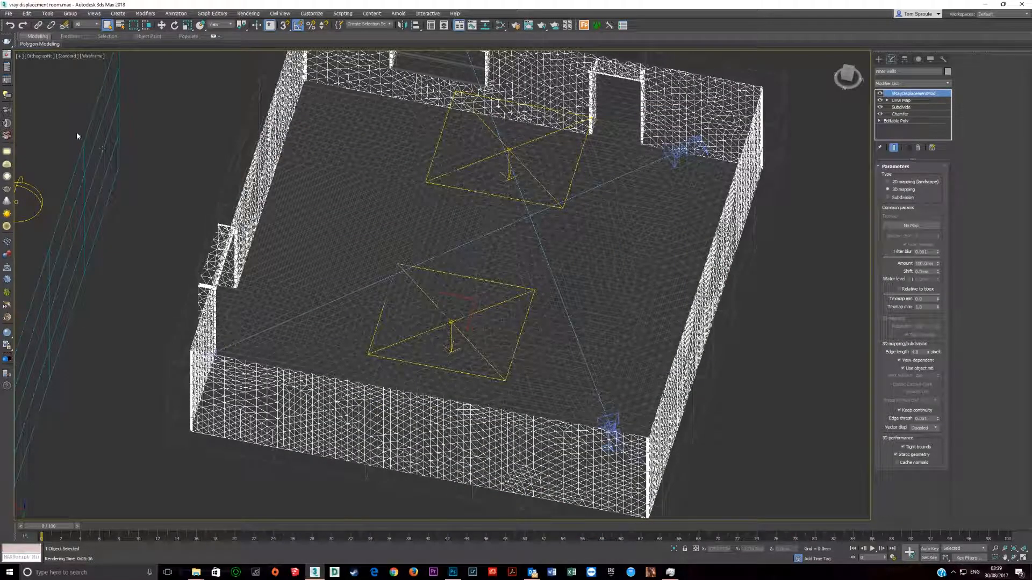
Step: Reopen the last V-Ray frame buffer, render the marked stone wall region again, and check the processor load in Task Manager
{"action": "left_click", "coordinate": [7, 55]}
{"action": "left_click", "coordinate": [122, 92]}
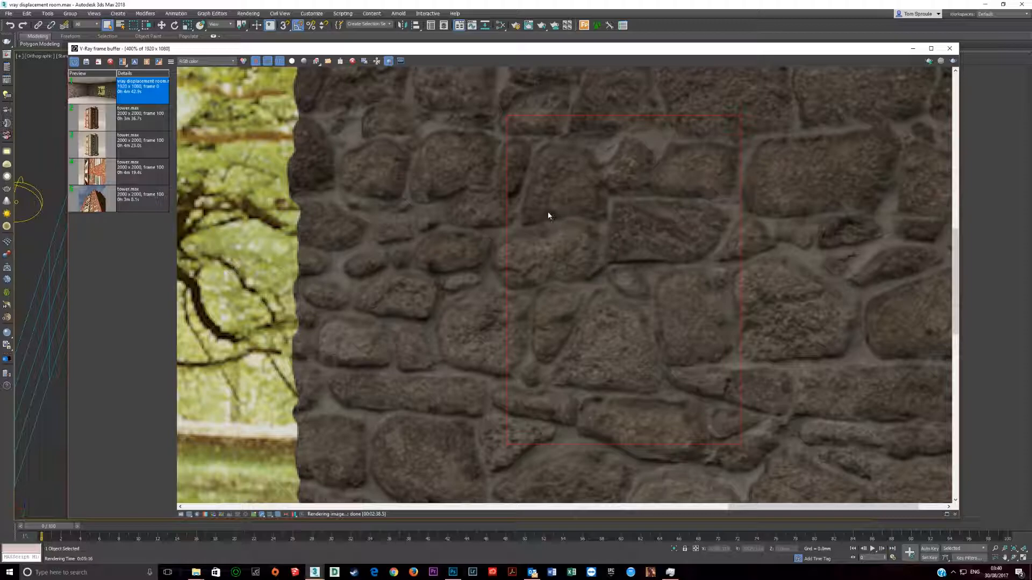
{"action": "left_click", "coordinate": [953, 62]}
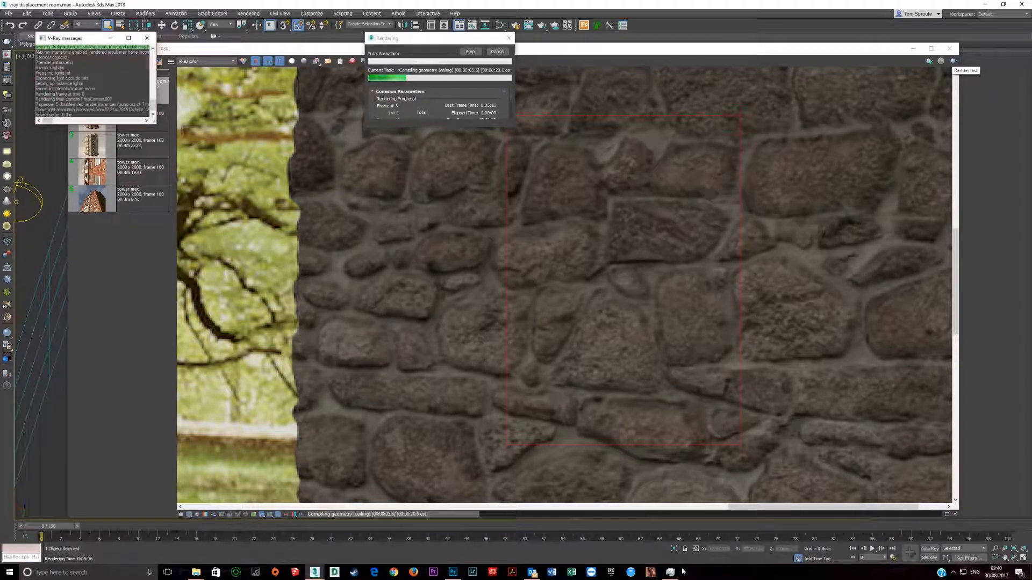
{"action": "key", "text": "ctrl+shift+Escape"}
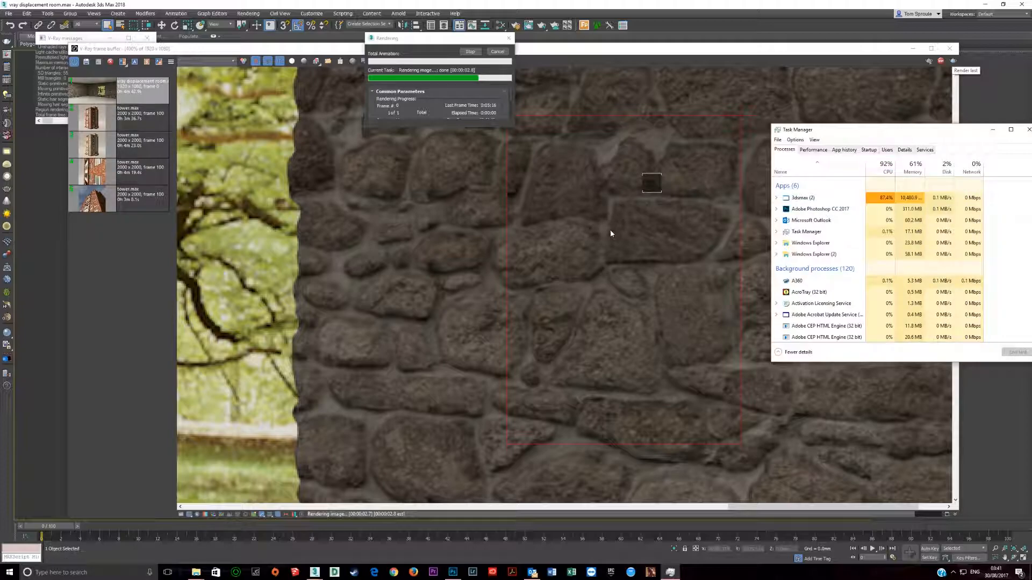
{"action": "left_click", "coordinate": [653, 217]}
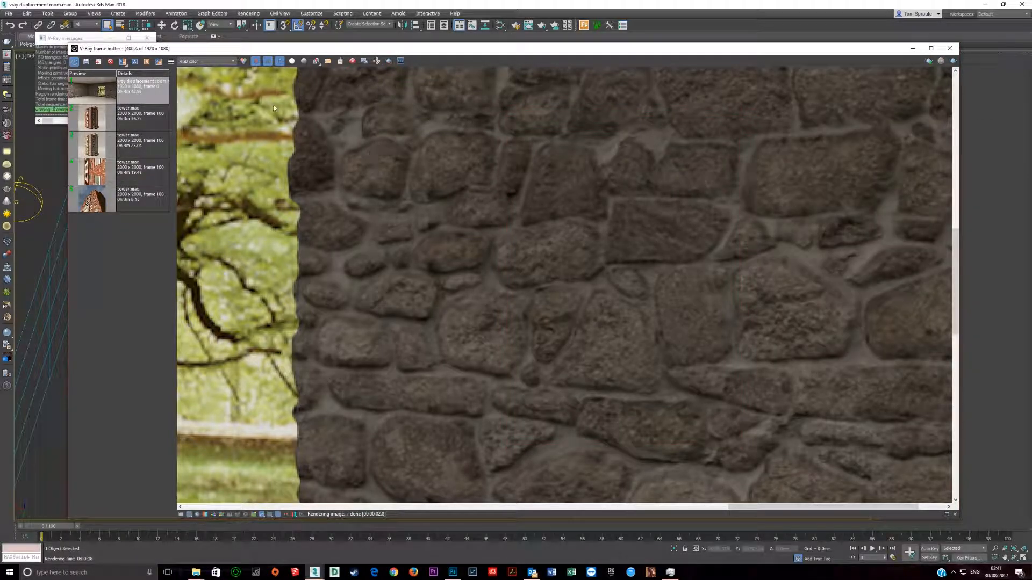
Step: Set the new region render as image A and the earlier full room render as image B, and compare them on the wall
{"action": "left_click", "coordinate": [389, 61]}
{"action": "left_click", "coordinate": [117, 100]}
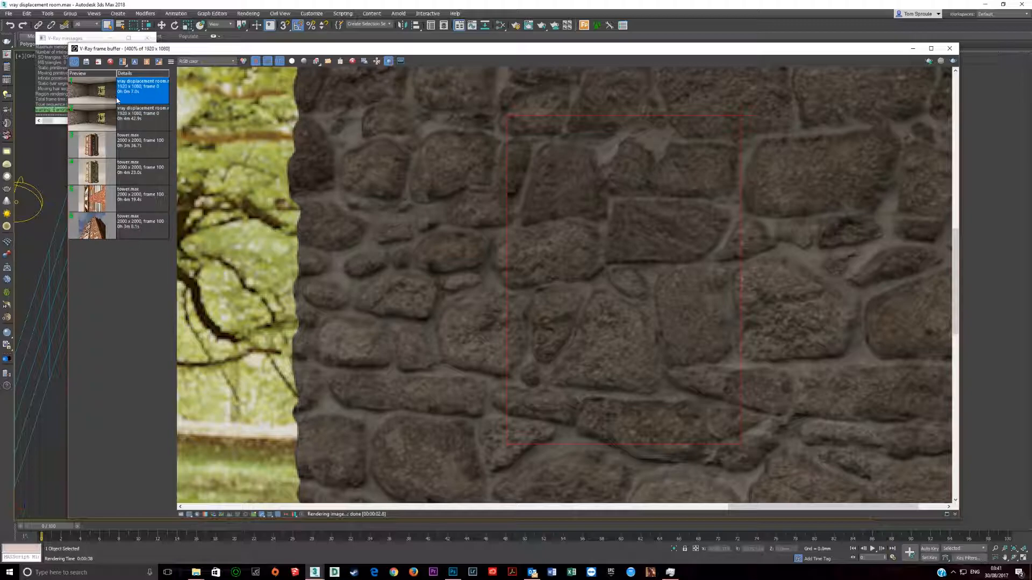
{"action": "left_click", "coordinate": [134, 62]}
{"action": "left_click", "coordinate": [138, 115]}
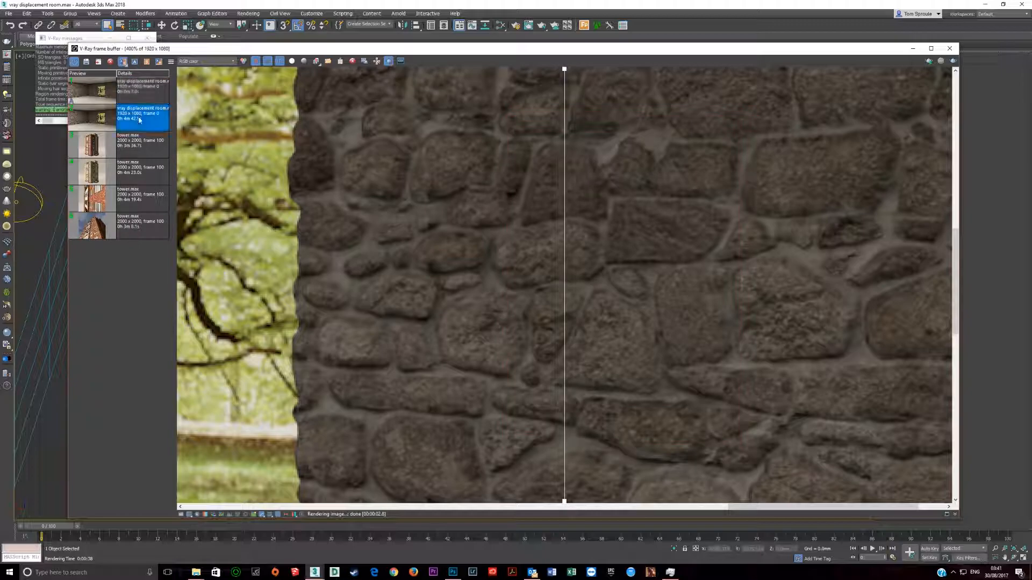
{"action": "left_click", "coordinate": [147, 62]}
{"action": "left_click_drag", "start_coordinate": [565, 71], "coordinate": [461, 73]}
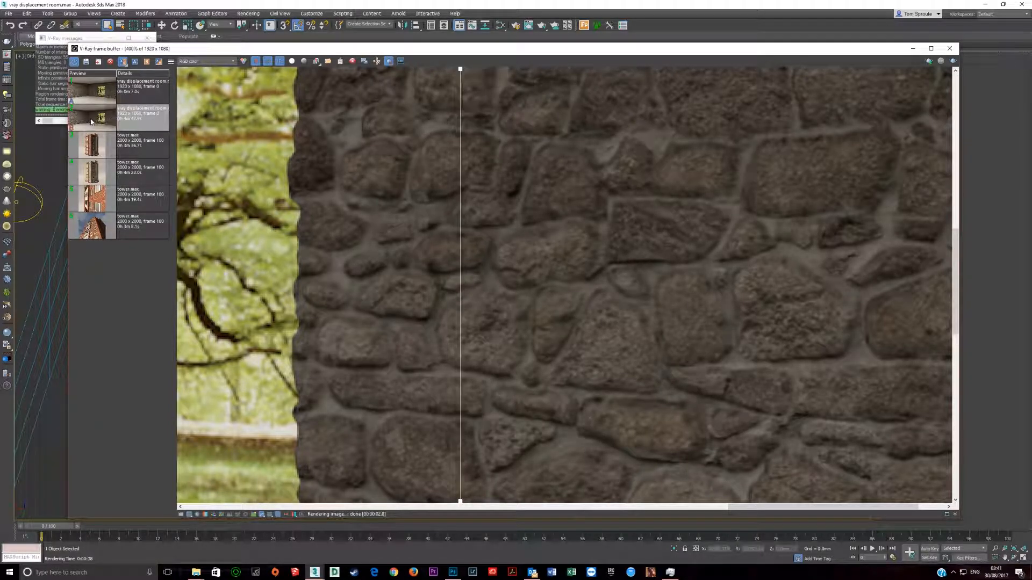
Step: Reassign the newest room render as comparison image A and the earlier full render as image B
{"action": "left_click", "coordinate": [80, 93]}
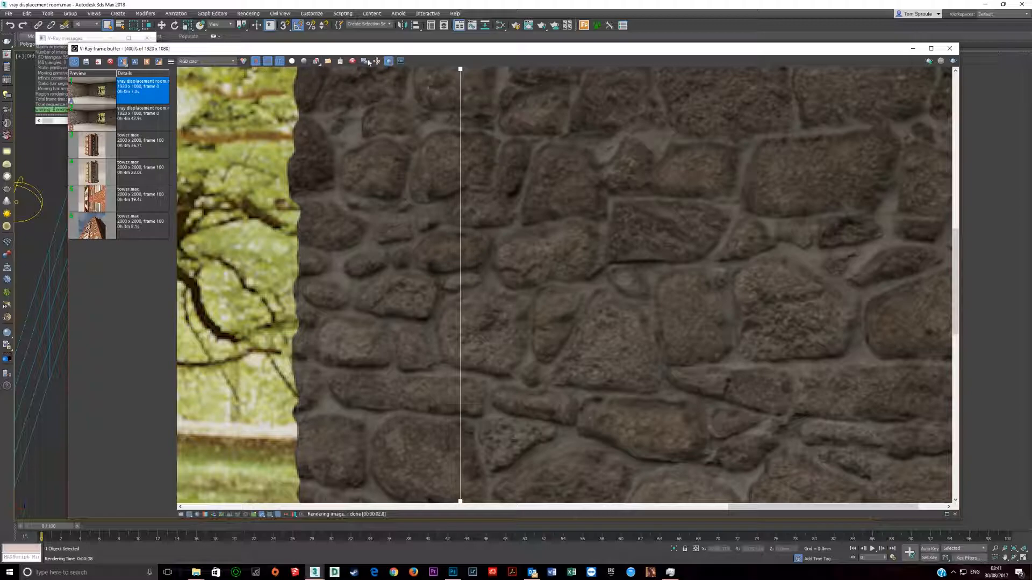
{"action": "left_click", "coordinate": [95, 129]}
{"action": "left_click", "coordinate": [111, 98]}
{"action": "left_click", "coordinate": [134, 63]}
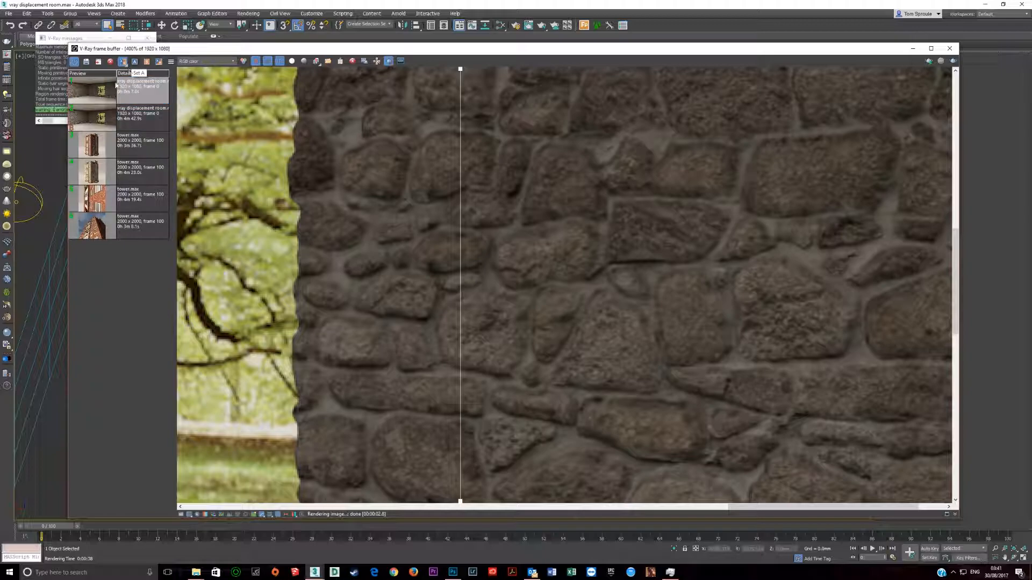
{"action": "left_click", "coordinate": [98, 128]}
{"action": "left_click", "coordinate": [146, 63]}
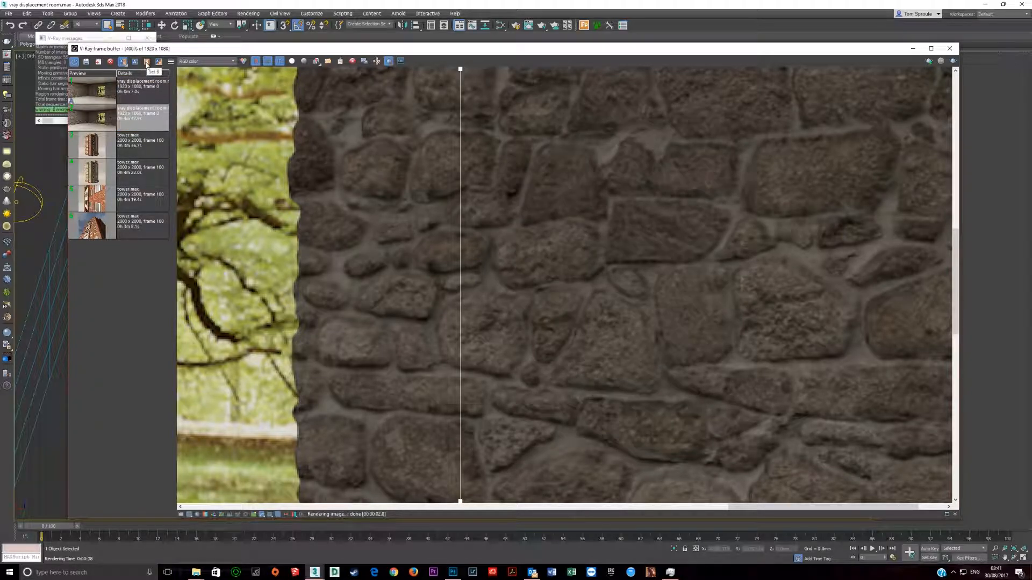
Step: Sweep the A/B divider back and forth across the stones beside the opening to compare the two displacement results
{"action": "left_click_drag", "start_coordinate": [462, 73], "coordinate": [715, 119]}
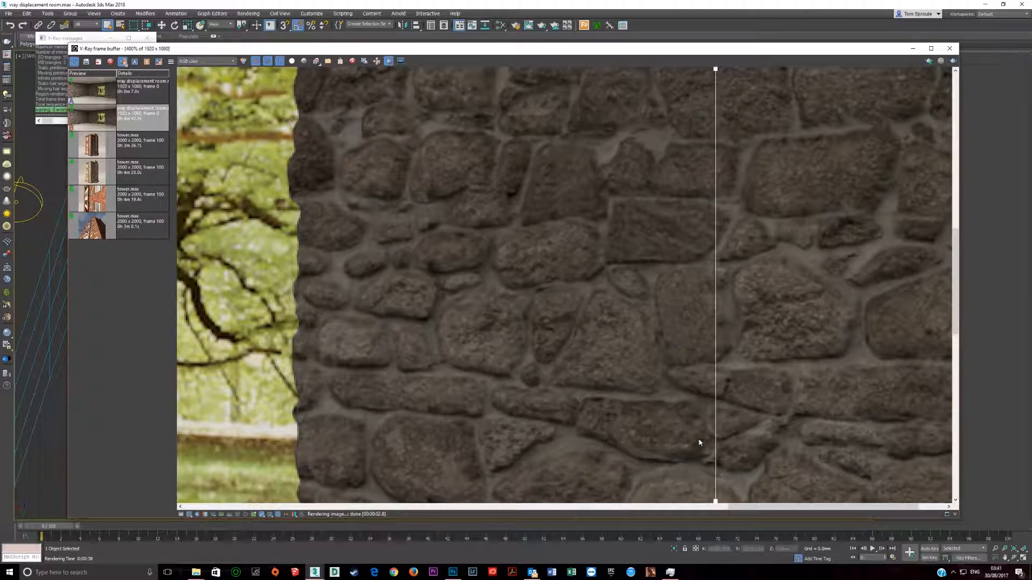
{"action": "left_click_drag", "start_coordinate": [716, 73], "coordinate": [581, 88]}
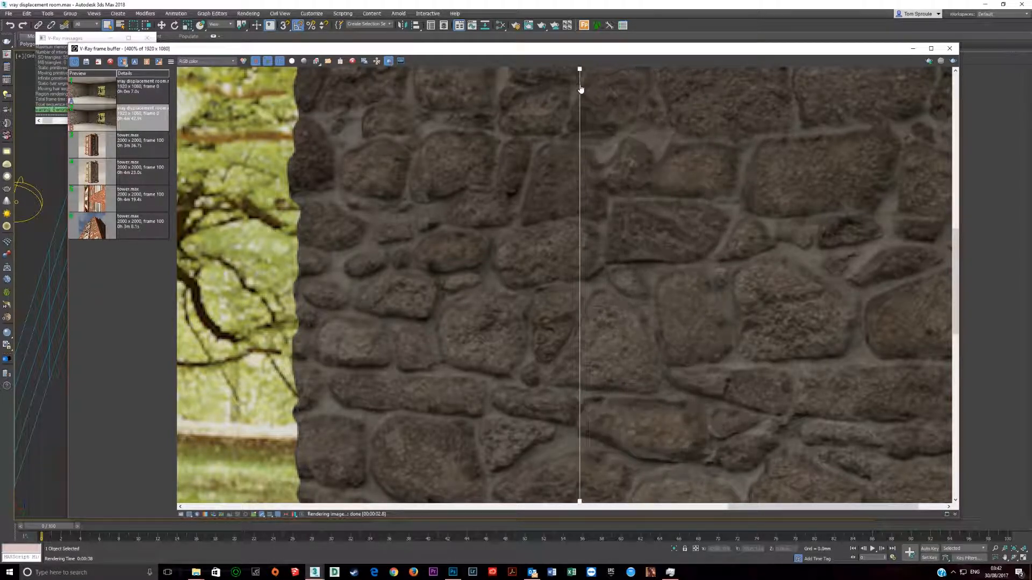
{"action": "left_click_drag", "start_coordinate": [580, 72], "coordinate": [614, 99]}
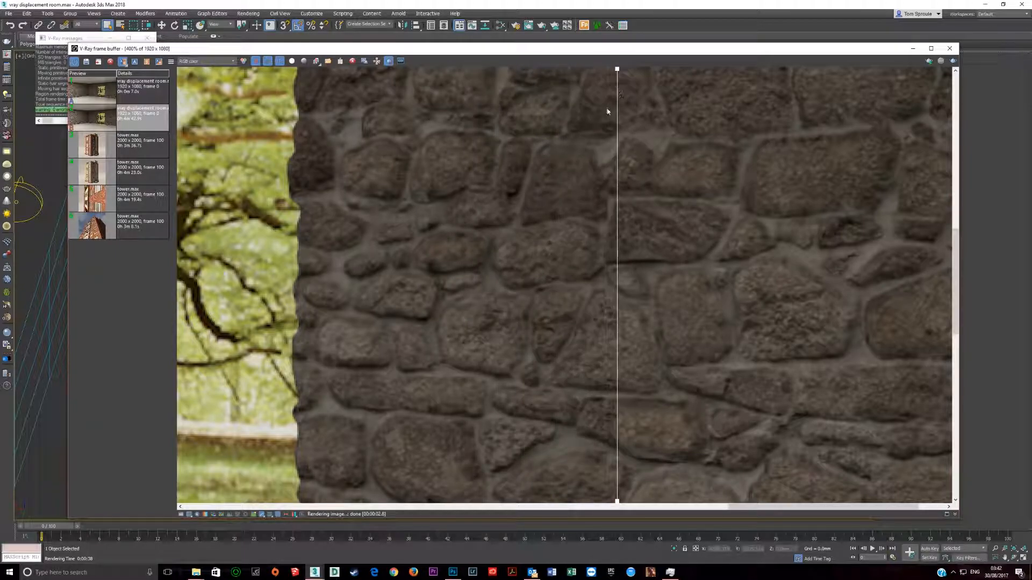
{"action": "left_click_drag", "start_coordinate": [617, 74], "coordinate": [466, 119]}
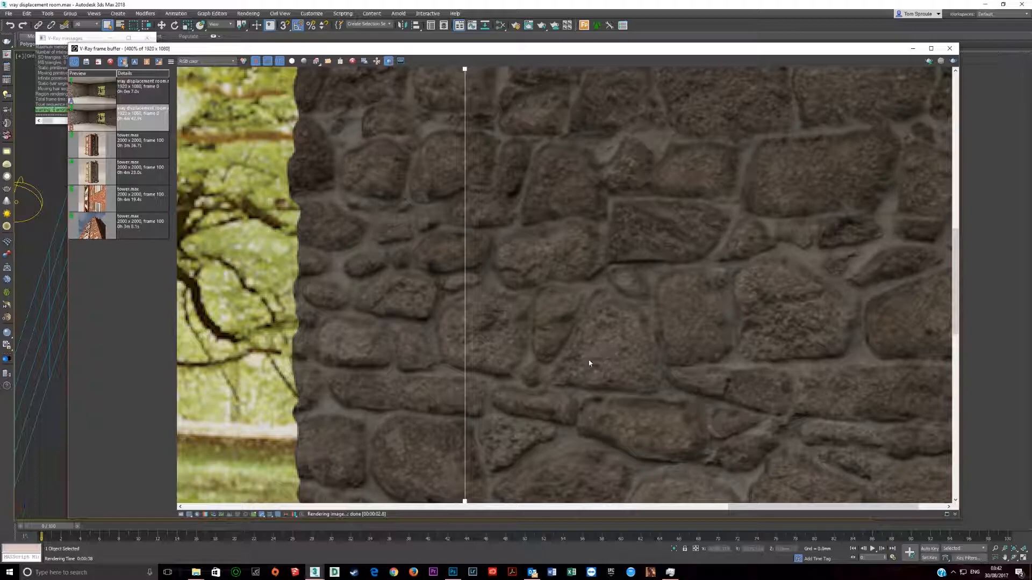
{"action": "left_click_drag", "start_coordinate": [464, 69], "coordinate": [545, 83]}
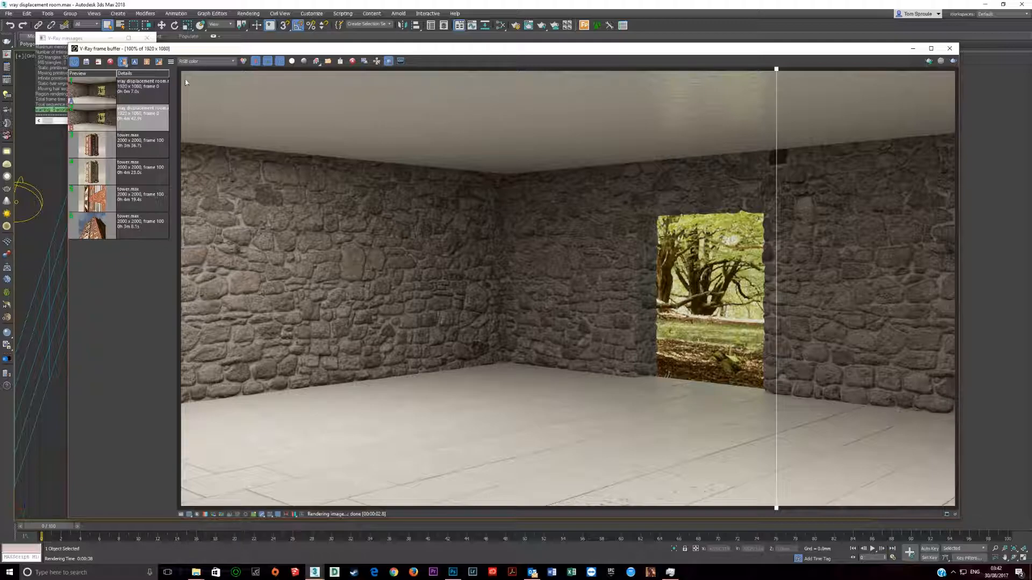
Step: Set the two room renders as images A and B again at full-room view, and end the A/B comparison
{"action": "left_click", "coordinate": [85, 95]}
{"action": "left_click", "coordinate": [135, 62]}
{"action": "left_click", "coordinate": [129, 113]}
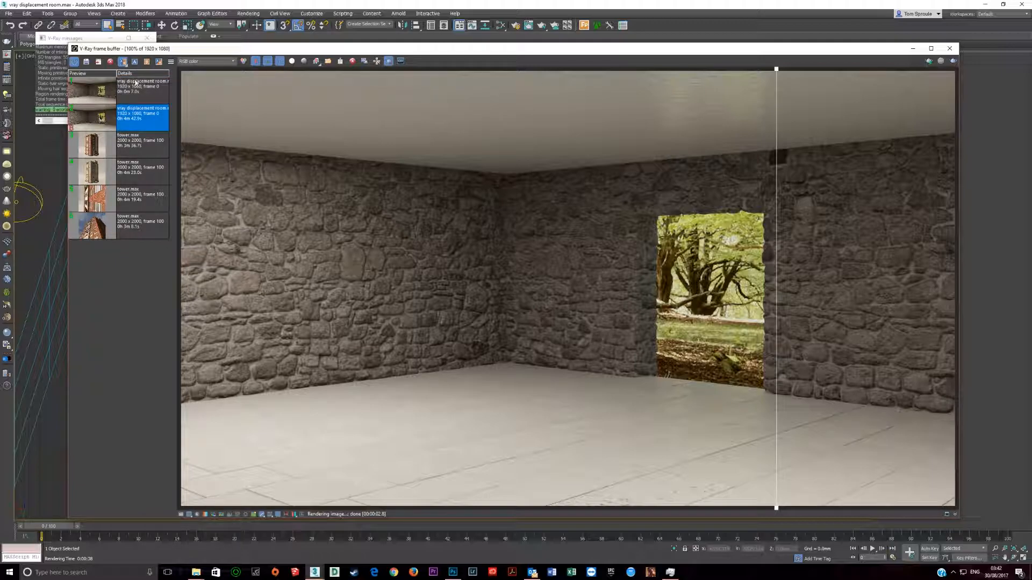
{"action": "left_click", "coordinate": [145, 63]}
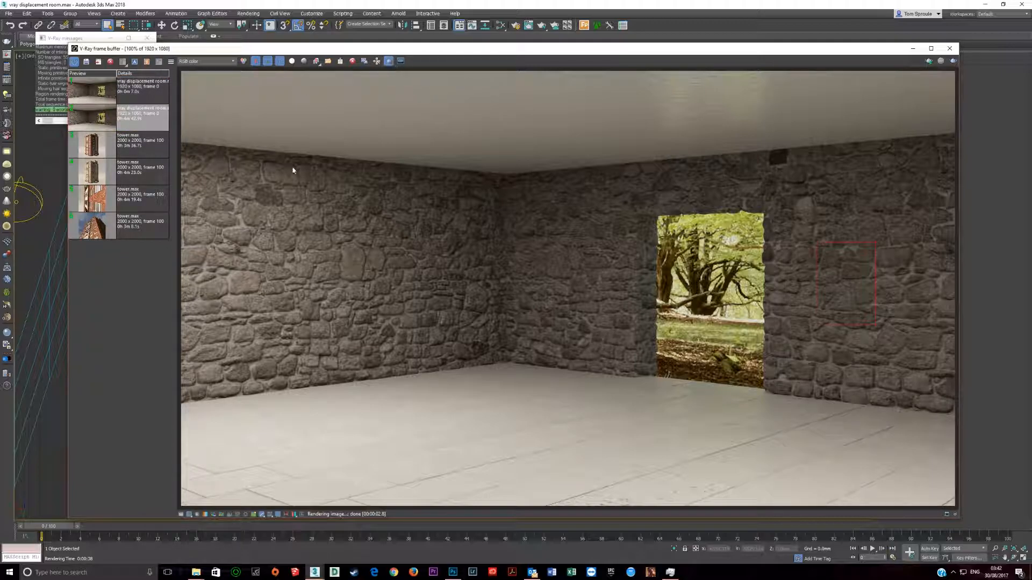
Step: Draw a tall render region over the near end of the long stone wall and render it
{"action": "mouse_move", "coordinate": [194, 183]}
{"action": "left_mouse_down"}
{"action": "mouse_move", "coordinate": [284, 417]}
{"action": "mouse_move", "coordinate": [269, 392]}
{"action": "left_mouse_up"}
{"action": "scroll", "coordinate": [248, 379], "scroll_direction": "up", "scroll_amount": 2}
{"action": "scroll", "coordinate": [295, 395], "scroll_direction": "down", "scroll_amount": 1}
{"action": "mouse_move", "coordinate": [295, 395]}
{"action": "middle_mouse_down"}
{"action": "mouse_move", "coordinate": [453, 457]}
{"action": "mouse_move", "coordinate": [473, 447]}
{"action": "middle_mouse_up"}
{"action": "key", "text": "shift+q"}
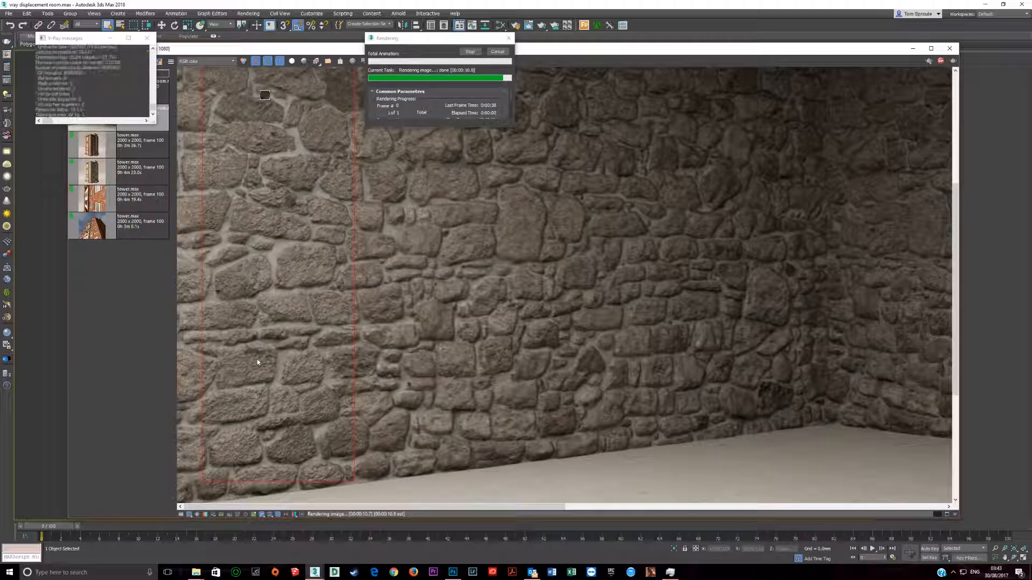
{"action": "middle_click_drag", "start_coordinate": [282, 326], "coordinate": [386, 447]}
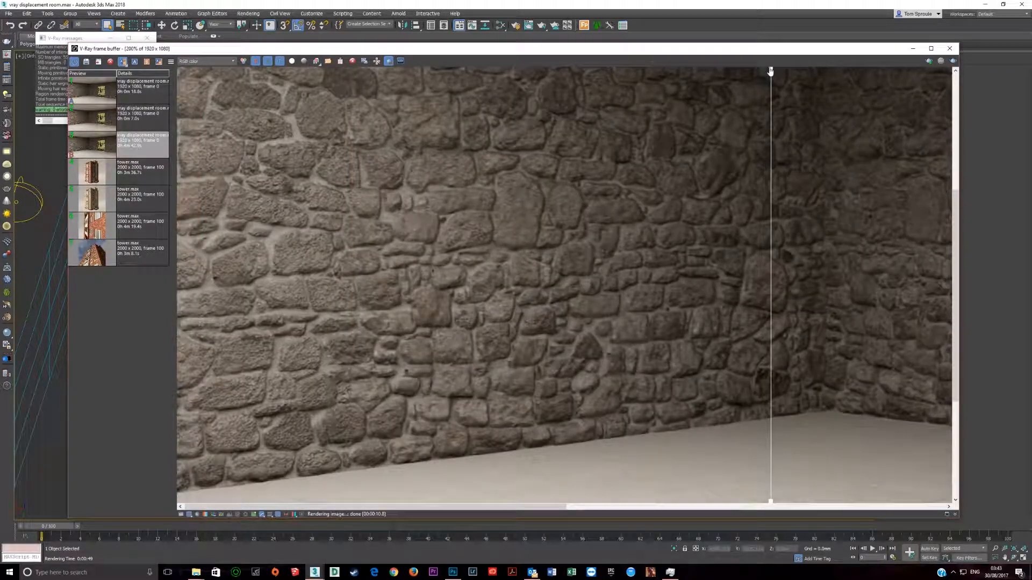
Step: Compare the new wall region render with the earlier full render by moving the A/B divider across the stones
{"action": "left_click_drag", "start_coordinate": [771, 75], "coordinate": [166, 111]}
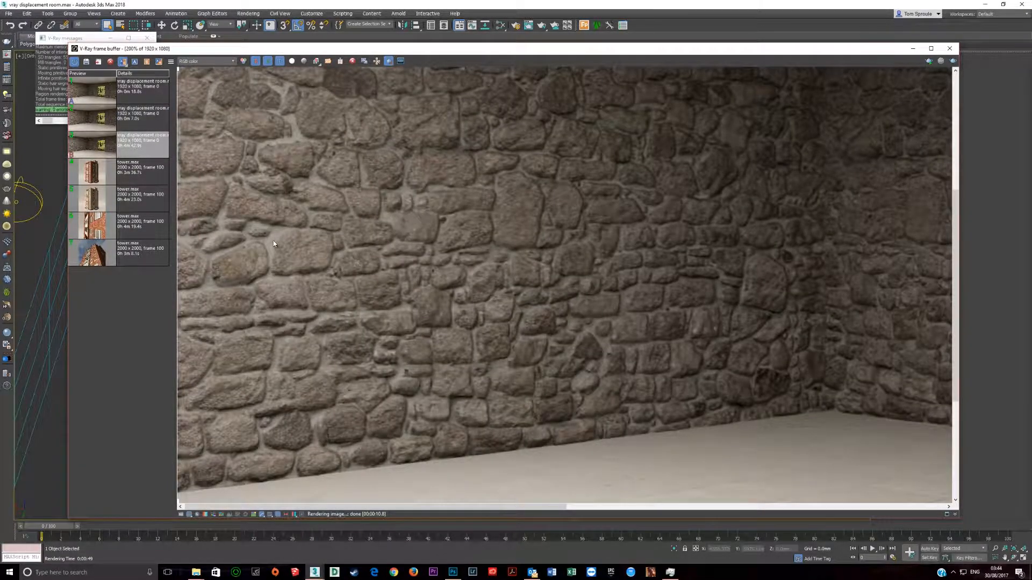
{"action": "scroll", "coordinate": [274, 244], "scroll_direction": "up", "scroll_amount": 1}
{"action": "middle_click_drag", "start_coordinate": [442, 291], "coordinate": [456, 378]}
{"action": "scroll", "coordinate": [430, 347], "scroll_direction": "down", "scroll_amount": 1}
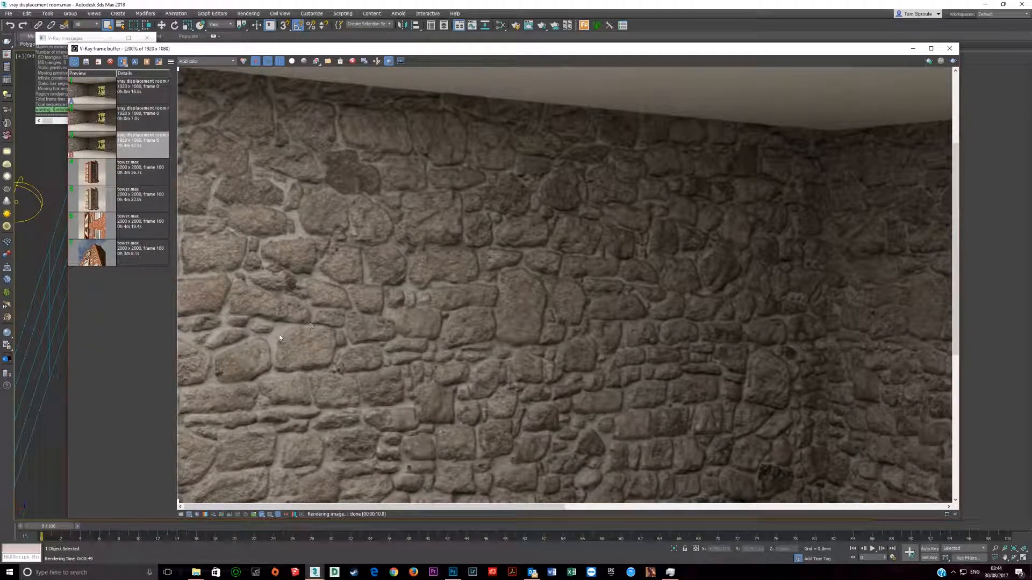
{"action": "left_click_drag", "start_coordinate": [178, 74], "coordinate": [325, 103]}
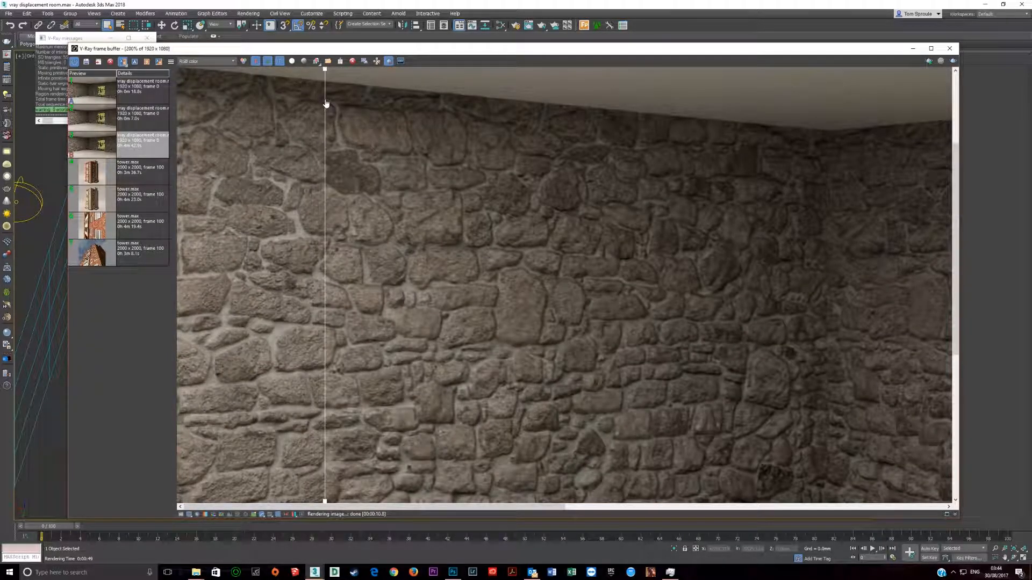
Step: Examine the compared stones up close, shift the A/B divider further along the wall, and inspect the whole room
{"action": "scroll", "coordinate": [286, 323], "scroll_direction": "up", "scroll_amount": 1}
{"action": "middle_click_drag", "start_coordinate": [286, 354], "coordinate": [260, 318]}
{"action": "scroll", "coordinate": [260, 318], "scroll_direction": "down", "scroll_amount": 1}
{"action": "left_click_drag", "start_coordinate": [325, 73], "coordinate": [403, 73]}
{"action": "scroll", "coordinate": [439, 306], "scroll_direction": "down", "scroll_amount": 1}
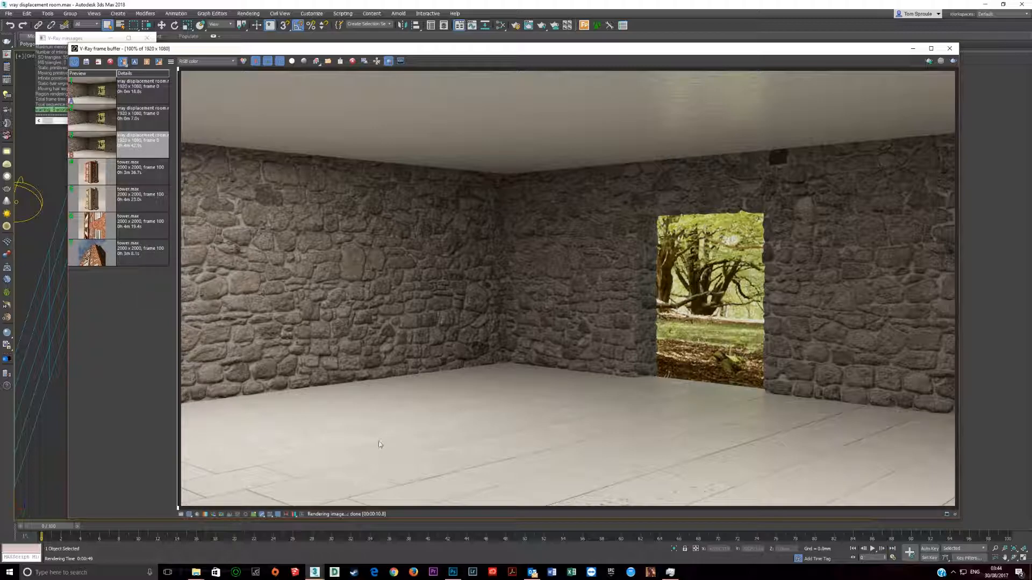
{"action": "scroll", "coordinate": [643, 479], "scroll_direction": "up", "scroll_amount": 2}
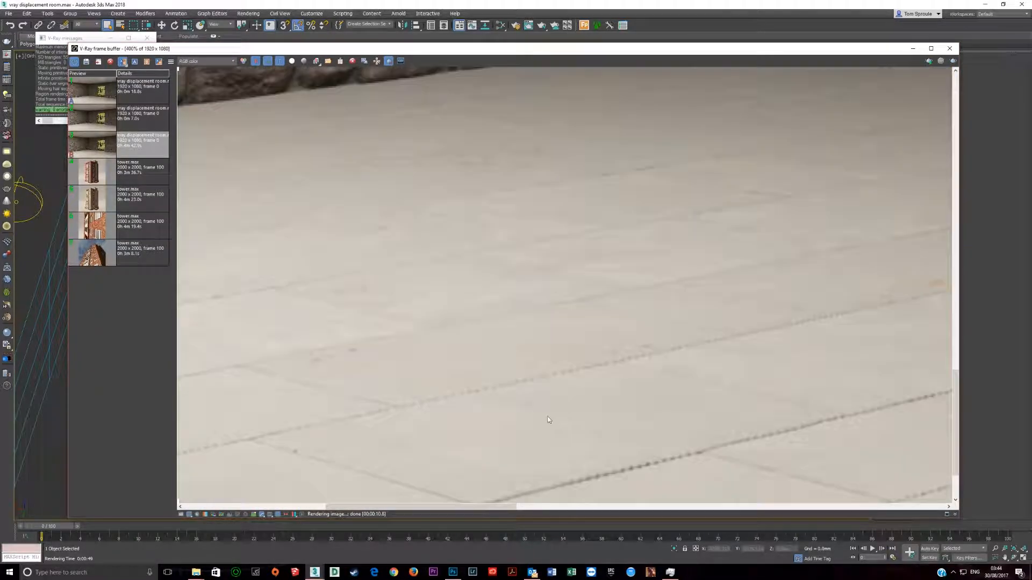
{"action": "middle_click_drag", "start_coordinate": [548, 420], "coordinate": [564, 340]}
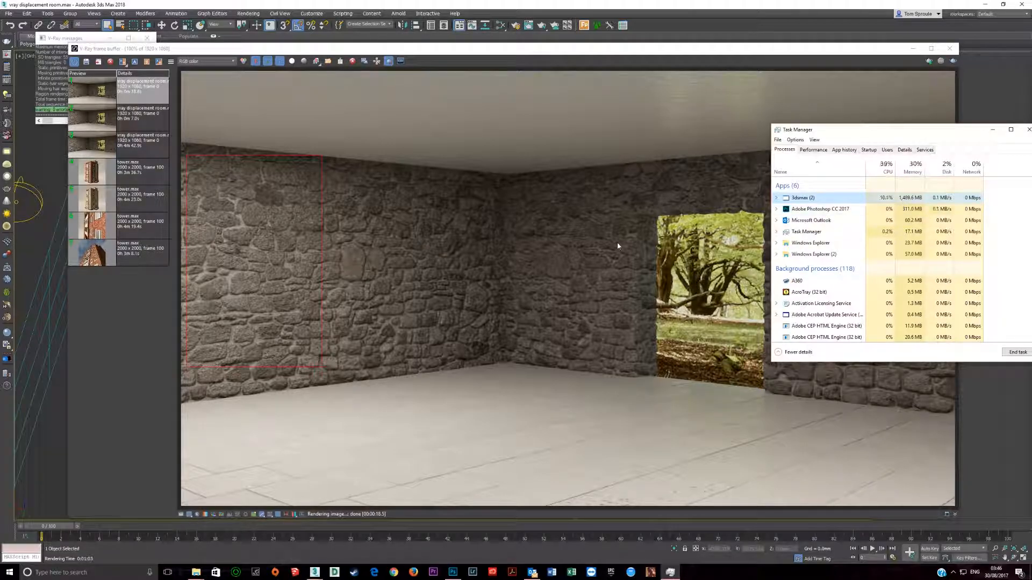
Step: Reopen the Slate Material Editor and reconnect the Map #30 triplanar texture to Material #39's displacement
{"action": "left_click", "coordinate": [430, 4]}
{"action": "left_click", "coordinate": [500, 25]}
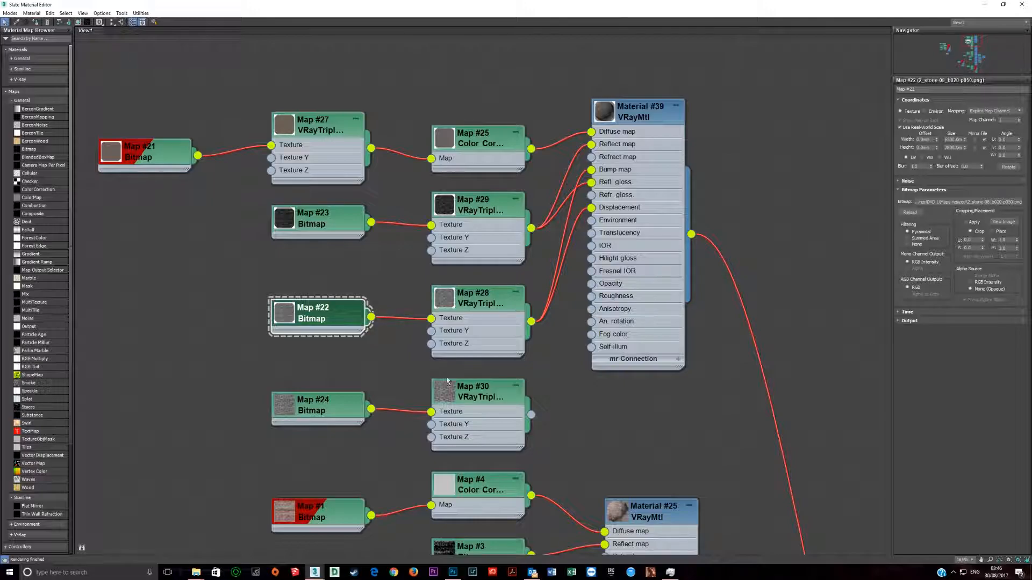
{"action": "left_click_drag", "start_coordinate": [531, 415], "coordinate": [591, 208]}
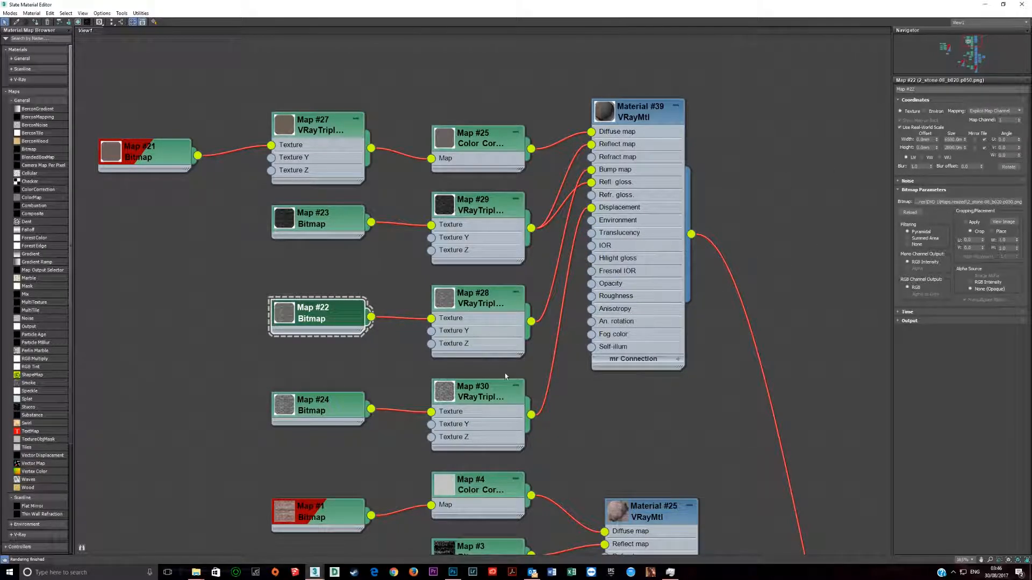
Step: Move the Map #23 bitmap node further away from Map #29, and open the parameters of Map #23 and the Map #29 triplanar texture
{"action": "left_click", "coordinate": [473, 413]}
{"action": "left_click", "coordinate": [470, 319]}
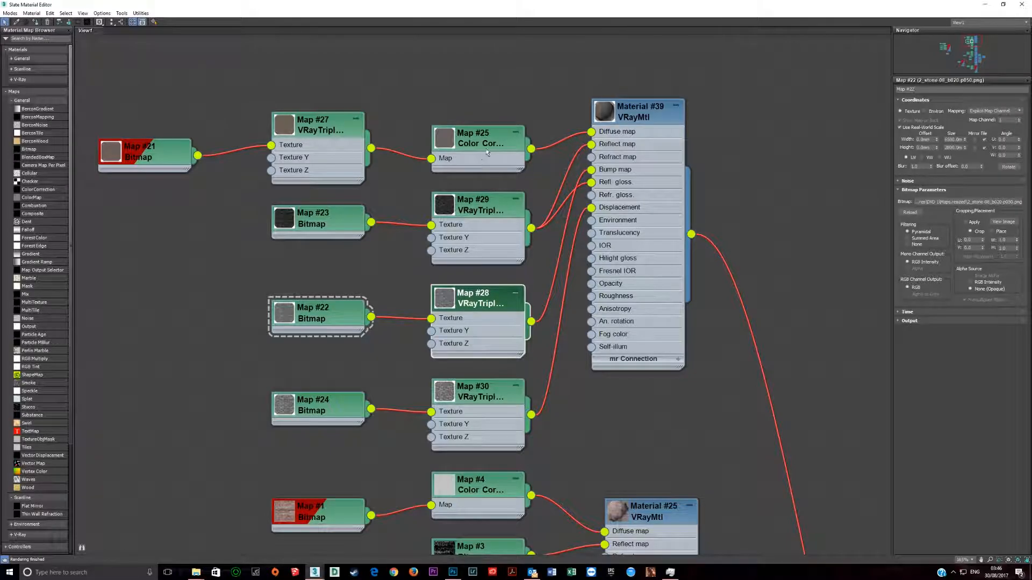
{"action": "left_click", "coordinate": [480, 260]}
{"action": "left_click_drag", "start_coordinate": [330, 223], "coordinate": [249, 224]}
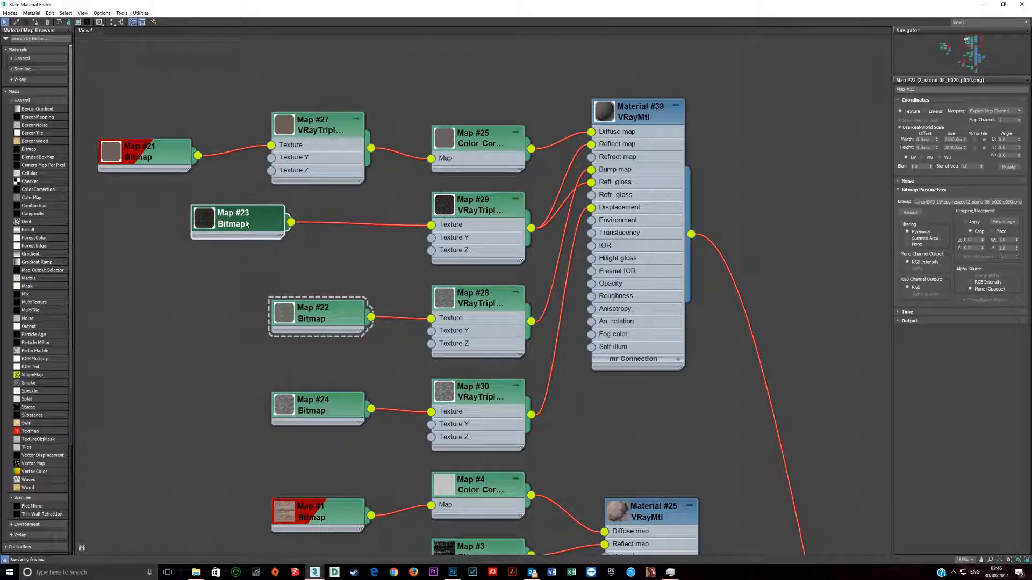
{"action": "double_click", "coordinate": [249, 224]}
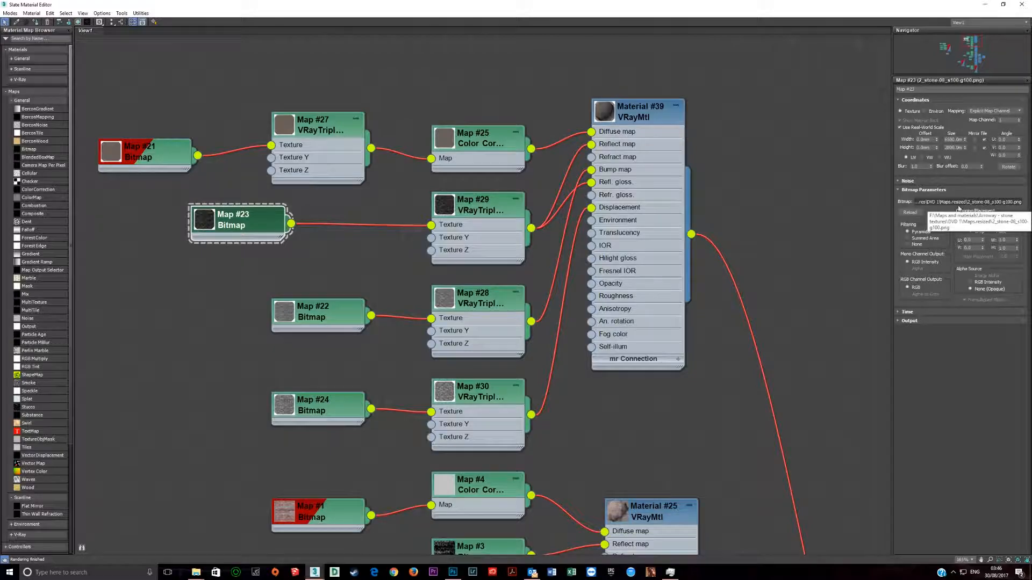
{"action": "double_click", "coordinate": [470, 224]}
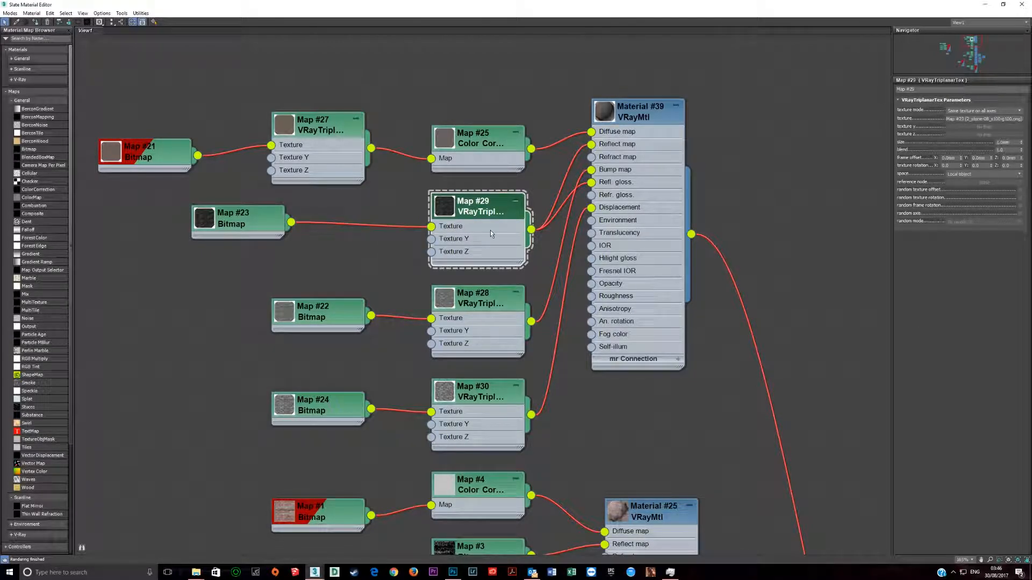
Step: Inspect the real-world size of the Map #23 bitmap and the size and blend values of the Map #29 triplanar texture
{"action": "double_click", "coordinate": [258, 225]}
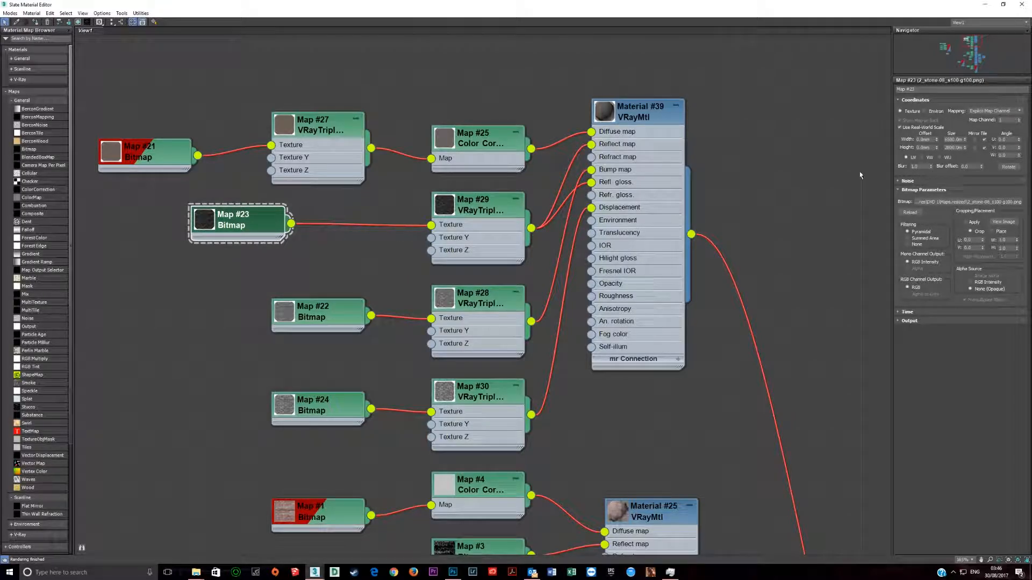
{"action": "double_click", "coordinate": [493, 224]}
{"action": "double_click", "coordinate": [1003, 142]}
{"action": "key", "text": "Tab"}
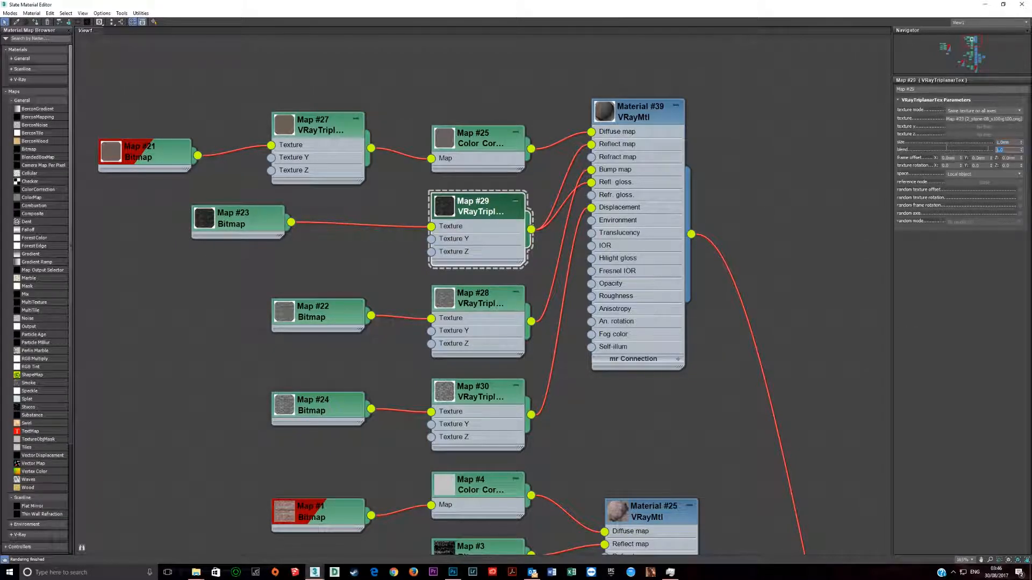
{"action": "key", "text": "shift+Tab"}
{"action": "left_click", "coordinate": [1014, 142]}
{"action": "left_click", "coordinate": [244, 224]}
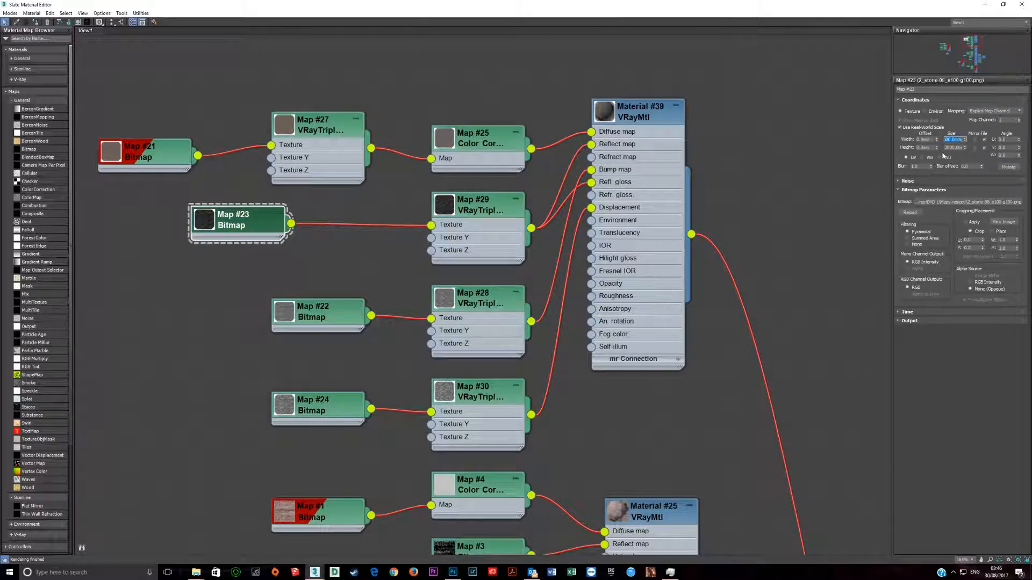
{"action": "left_click", "coordinate": [461, 237]}
{"action": "double_click", "coordinate": [461, 237]}
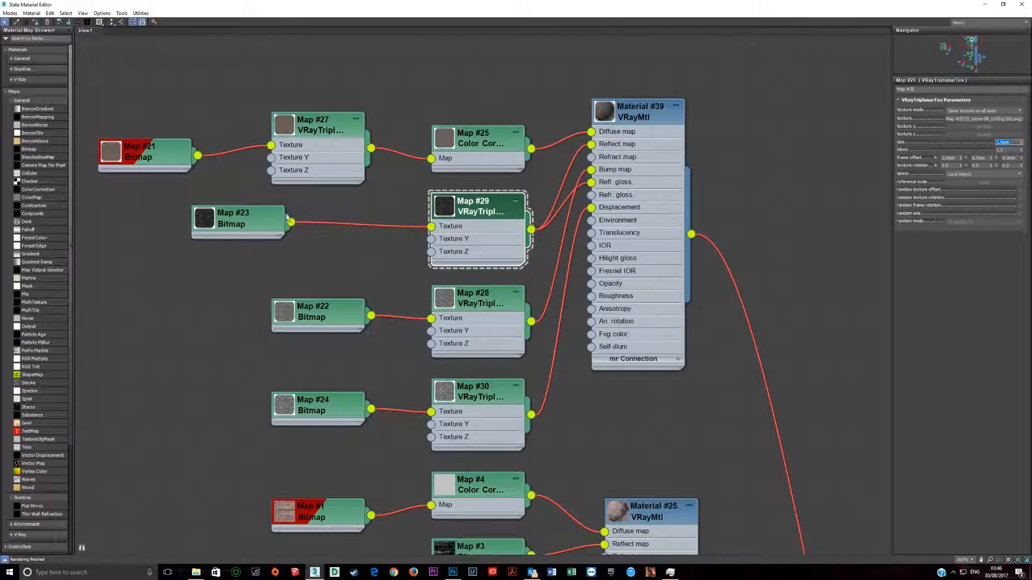
Step: Set the real-world width of the Map #23 bitmap to 6500 mm and return to the size value of the Map #29 triplanar texture
{"action": "double_click", "coordinate": [252, 224]}
{"action": "type", "text": "6500"}
{"action": "key", "text": "Tab"}
{"action": "double_click", "coordinate": [495, 252]}
{"action": "key", "text": "Tab"}
Step: Review the parameters of Map #28, Map #30, Map #21 and Map #29, and close the Slate Material Editor
{"action": "left_click", "coordinate": [485, 326]}
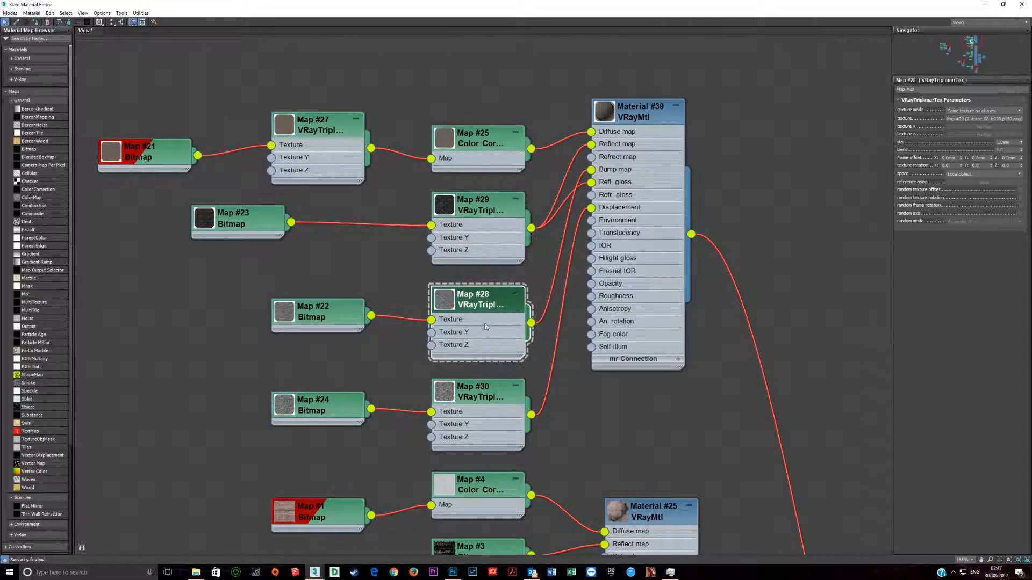
{"action": "left_click", "coordinate": [451, 441]}
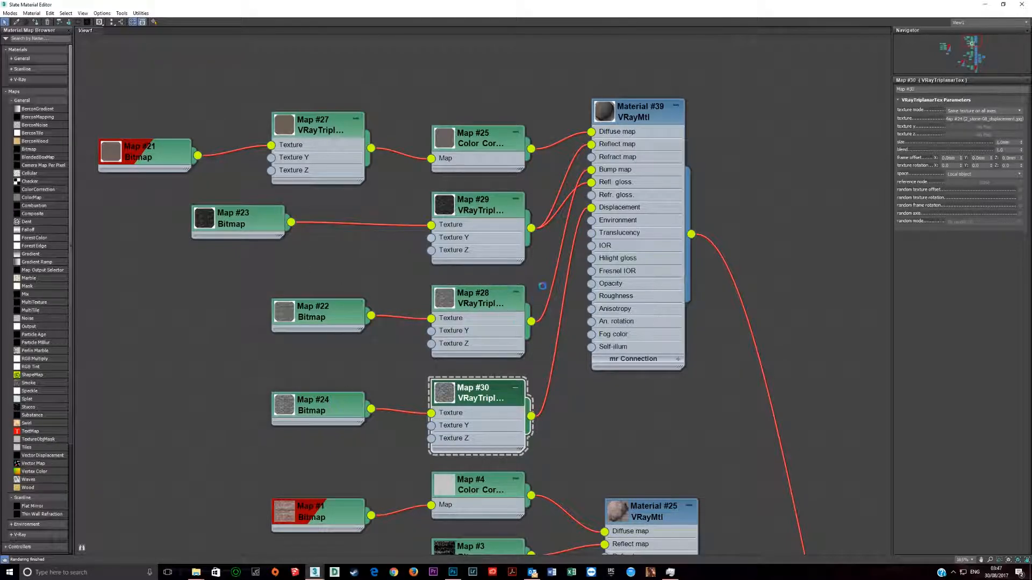
{"action": "left_click", "coordinate": [162, 147]}
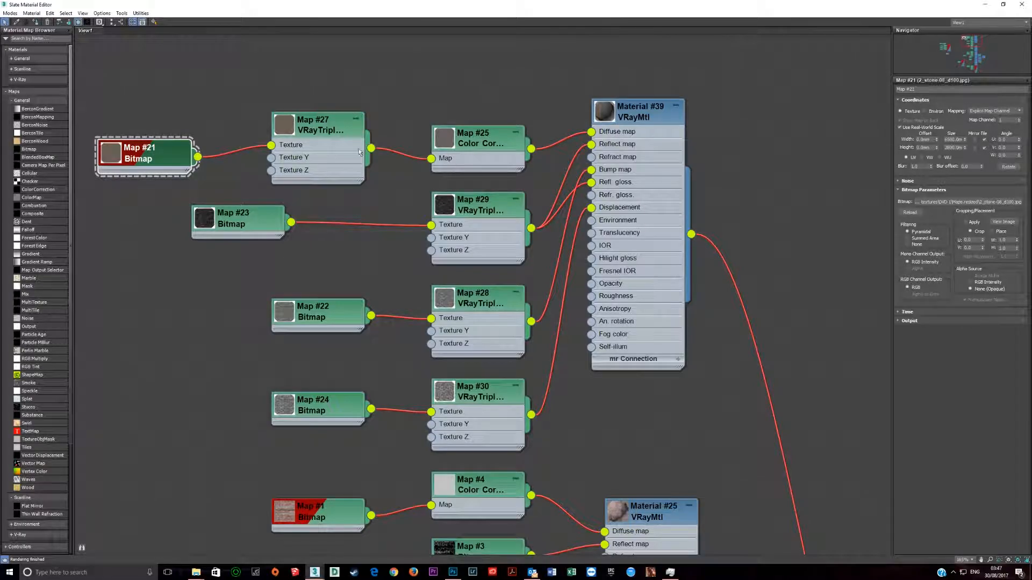
{"action": "left_click", "coordinate": [484, 214]}
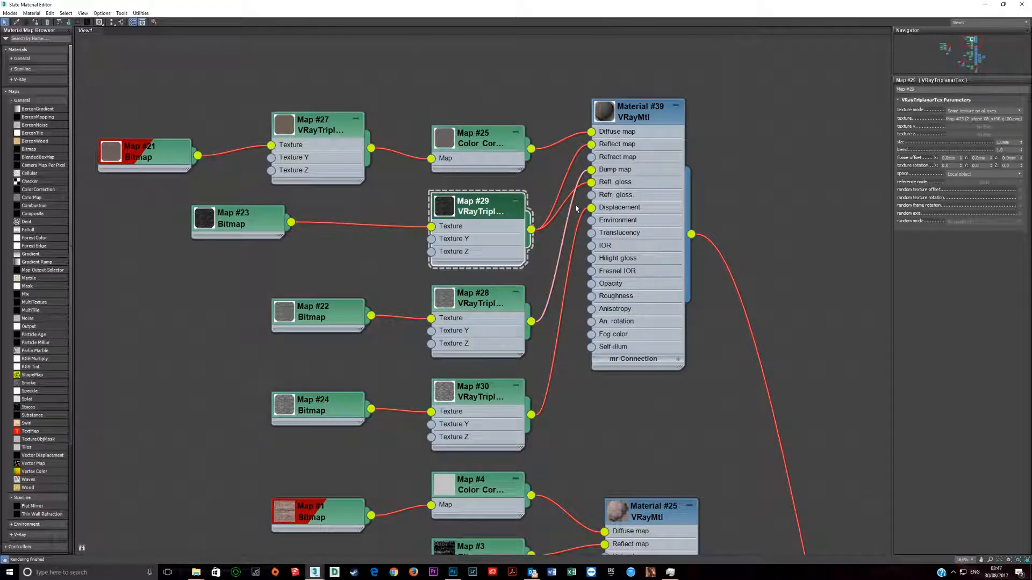
{"action": "left_click", "coordinate": [1022, 5]}
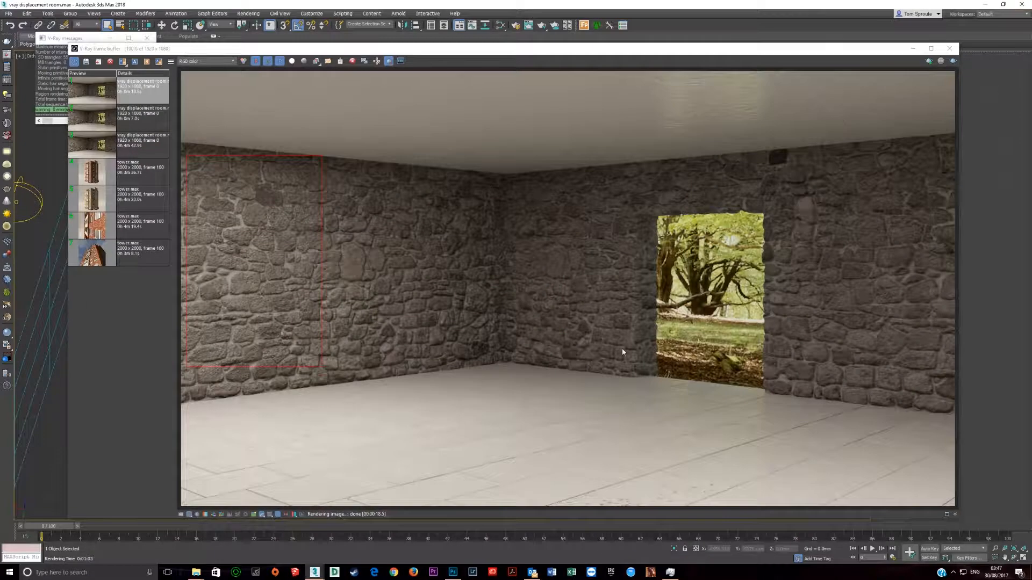
Step: Examine the rendered stones up close along the doorway edge and at the room's corner from floor to ceiling
{"action": "scroll", "coordinate": [641, 297], "scroll_direction": "up", "scroll_amount": 5}
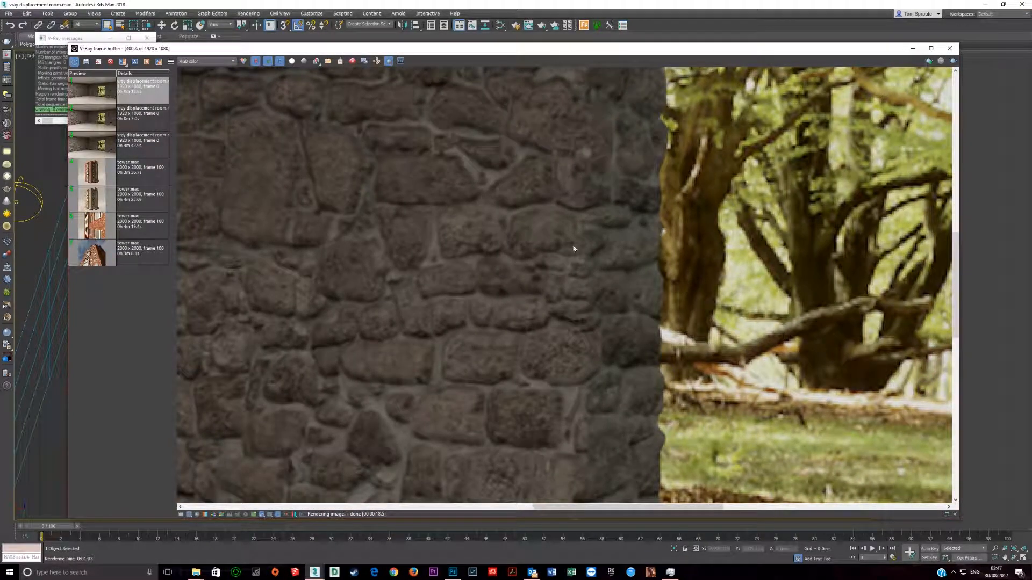
{"action": "scroll", "coordinate": [572, 292], "scroll_direction": "down", "scroll_amount": 2}
{"action": "middle_click_drag", "start_coordinate": [577, 203], "coordinate": [576, 306]}
{"action": "middle_click_drag", "start_coordinate": [562, 497], "coordinate": [527, 396]}
{"action": "scroll", "coordinate": [531, 352], "scroll_direction": "up", "scroll_amount": 1}
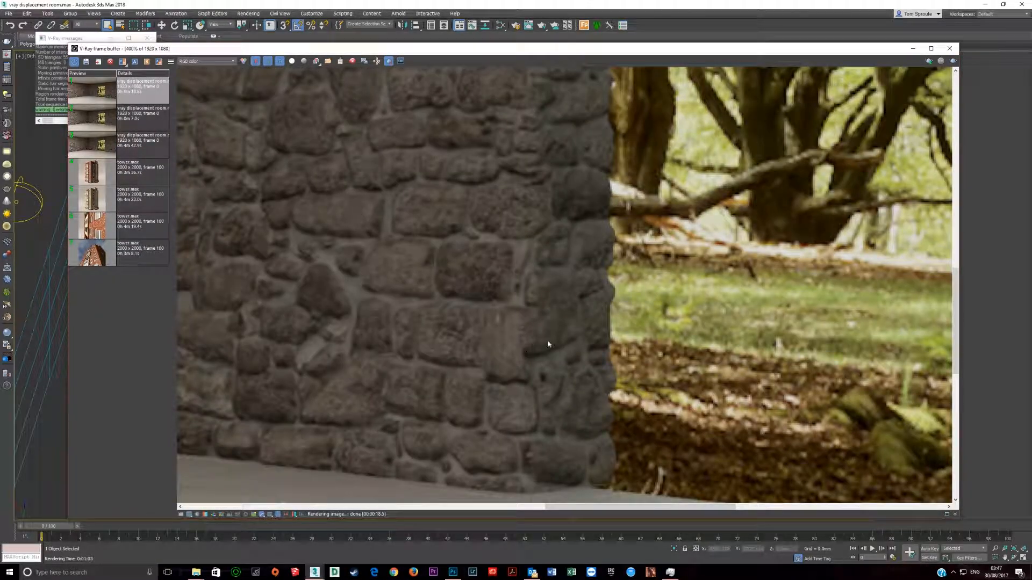
{"action": "middle_click_drag", "start_coordinate": [523, 341], "coordinate": [529, 435]}
{"action": "middle_click_drag", "start_coordinate": [545, 284], "coordinate": [552, 347]}
{"action": "middle_click_drag", "start_coordinate": [545, 269], "coordinate": [556, 347]}
{"action": "middle_click_drag", "start_coordinate": [572, 258], "coordinate": [575, 337]}
{"action": "scroll", "coordinate": [571, 283], "scroll_direction": "down", "scroll_amount": 3}
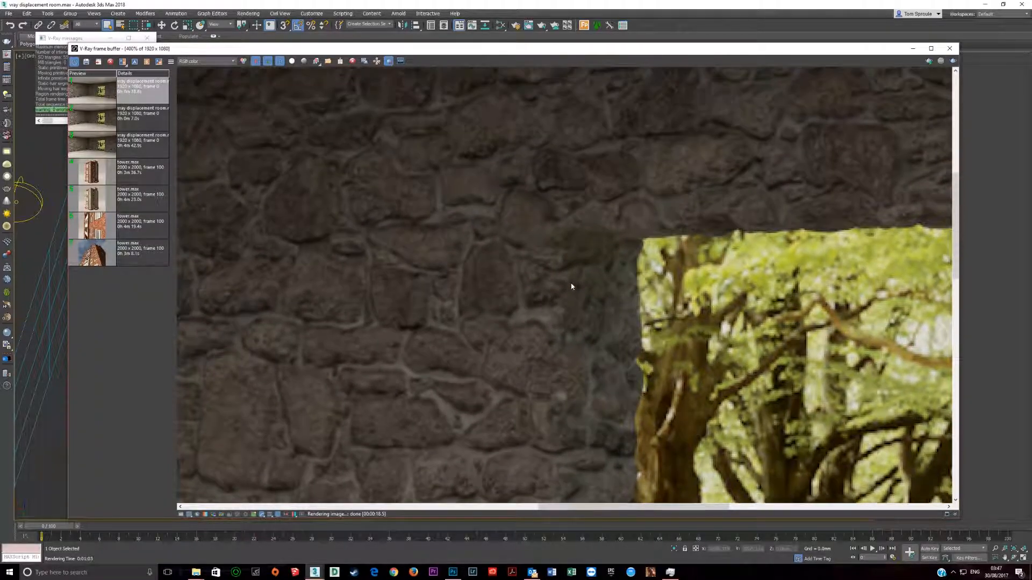
{"action": "scroll", "coordinate": [497, 301], "scroll_direction": "up", "scroll_amount": 3}
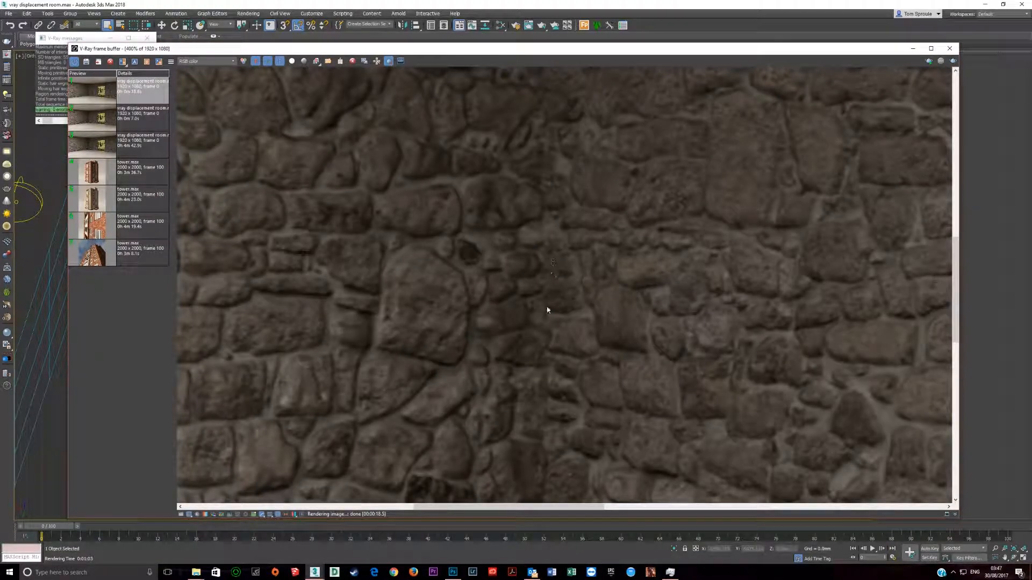
{"action": "middle_click_drag", "start_coordinate": [546, 194], "coordinate": [506, 350]}
{"action": "middle_click_drag", "start_coordinate": [509, 248], "coordinate": [510, 333]}
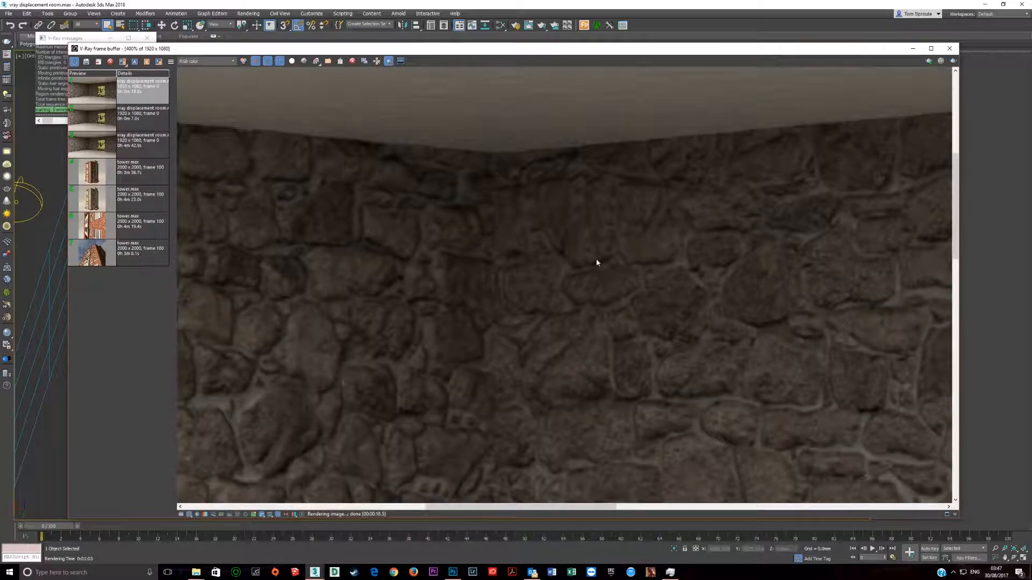
Step: Examine the displaced stones around the head and side of the doorway and compare them with the whole room view
{"action": "scroll", "coordinate": [555, 240], "scroll_direction": "down", "scroll_amount": 2}
{"action": "scroll", "coordinate": [762, 270], "scroll_direction": "up", "scroll_amount": 2}
{"action": "middle_click_drag", "start_coordinate": [807, 283], "coordinate": [786, 467]}
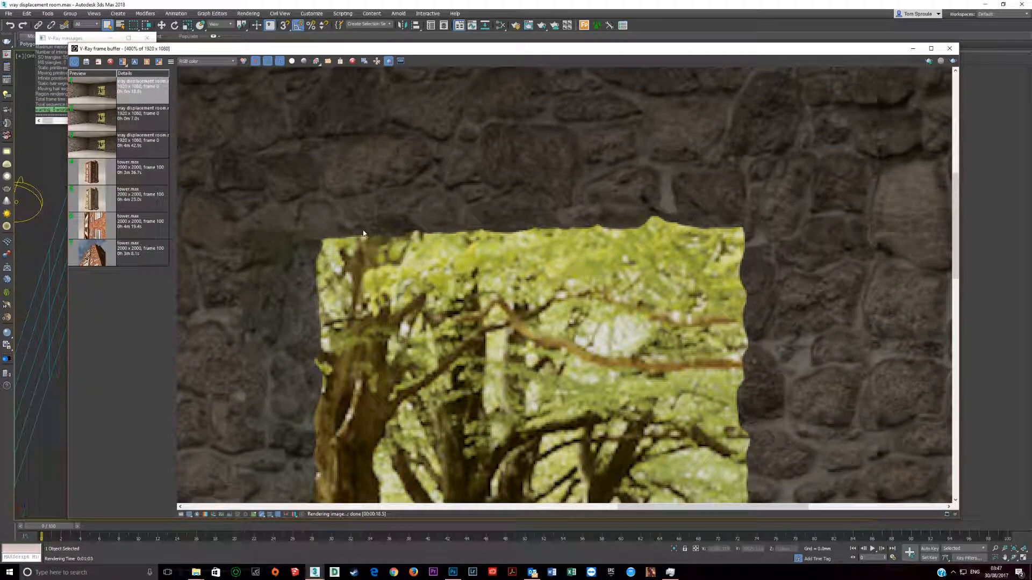
{"action": "middle_click_drag", "start_coordinate": [296, 423], "coordinate": [320, 260]}
{"action": "middle_click_drag", "start_coordinate": [264, 418], "coordinate": [394, 267]}
{"action": "scroll", "coordinate": [397, 269], "scroll_direction": "down", "scroll_amount": 2}
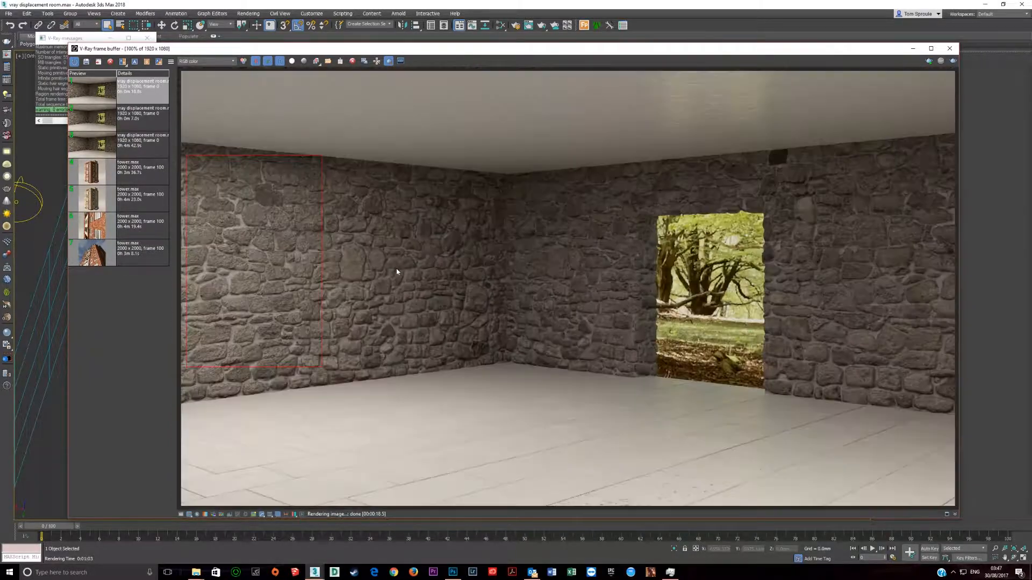
{"action": "scroll", "coordinate": [660, 316], "scroll_direction": "up", "scroll_amount": 1}
{"action": "scroll", "coordinate": [618, 298], "scroll_direction": "up", "scroll_amount": 1}
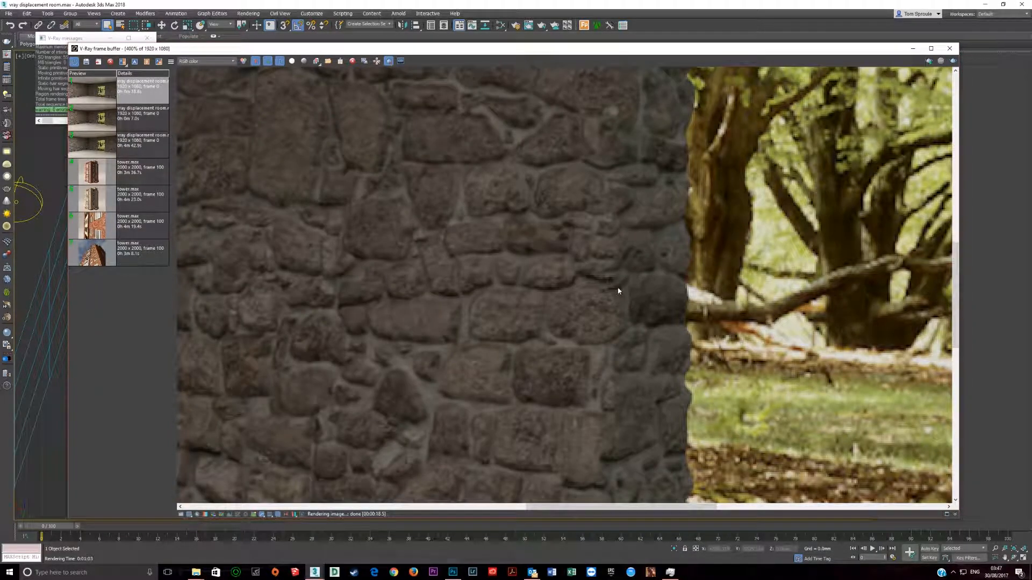
{"action": "scroll", "coordinate": [610, 286], "scroll_direction": "down", "scroll_amount": 1}
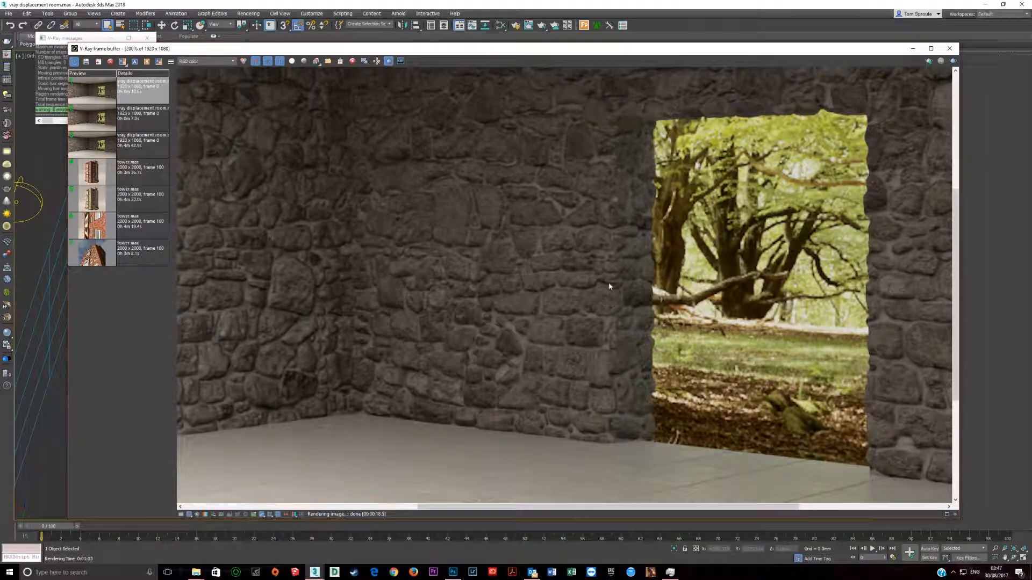
Step: Define a narrow render region over the stones just left of the doorway and close the V-Ray frame buffer
{"action": "left_click", "coordinate": [389, 61]}
{"action": "left_click_drag", "start_coordinate": [586, 191], "coordinate": [636, 363]}
{"action": "middle_click_drag", "start_coordinate": [943, 94], "coordinate": [901, 116]}
{"action": "left_click", "coordinate": [950, 48]}
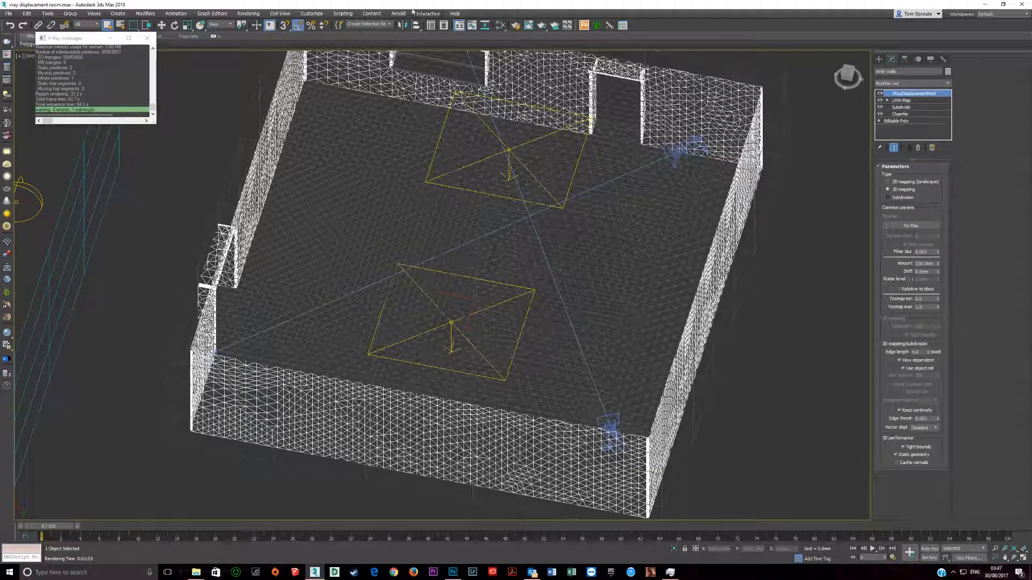
Step: In the Slate Material Editor, connect Map #21 directly to the Map #25 color correction and Map #23 to Material #39's reflect and reflection glossiness
{"action": "left_click", "coordinate": [502, 27]}
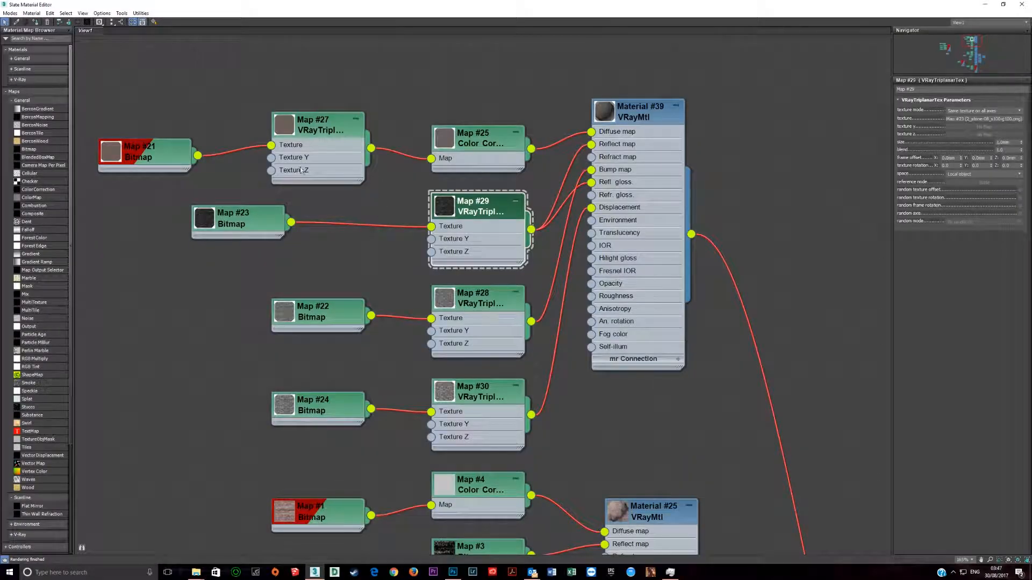
{"action": "left_click_drag", "start_coordinate": [198, 155], "coordinate": [422, 170]}
{"action": "left_click_drag", "start_coordinate": [291, 222], "coordinate": [593, 145]}
{"action": "left_click_drag", "start_coordinate": [291, 222], "coordinate": [593, 183]}
Step: Connect Map #22 directly to Material #39's bump and Map #24 to its displacement, bypassing the triplanar textures, and close the material editor
{"action": "left_click_drag", "start_coordinate": [371, 315], "coordinate": [591, 170]}
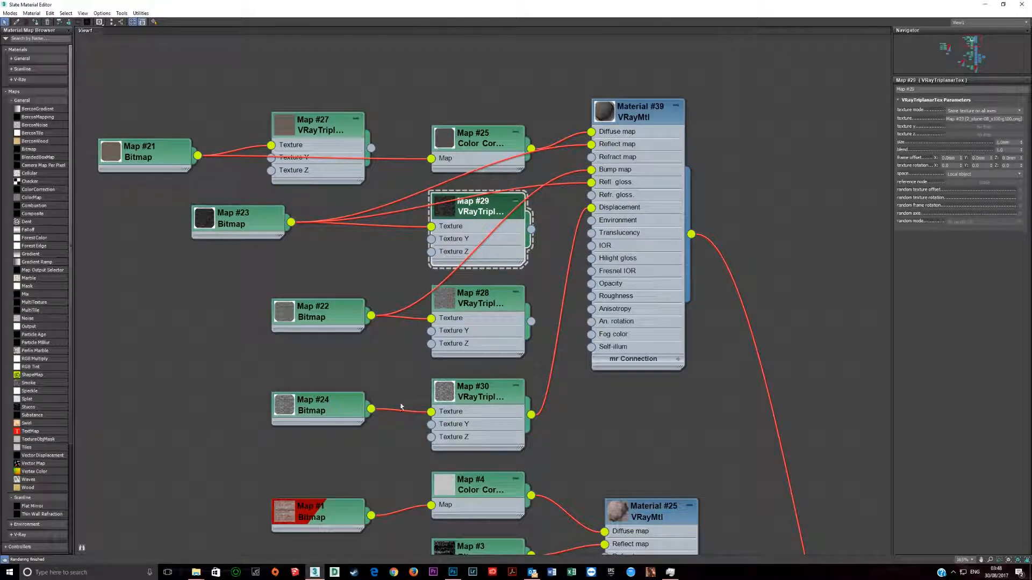
{"action": "left_click_drag", "start_coordinate": [370, 410], "coordinate": [591, 207]}
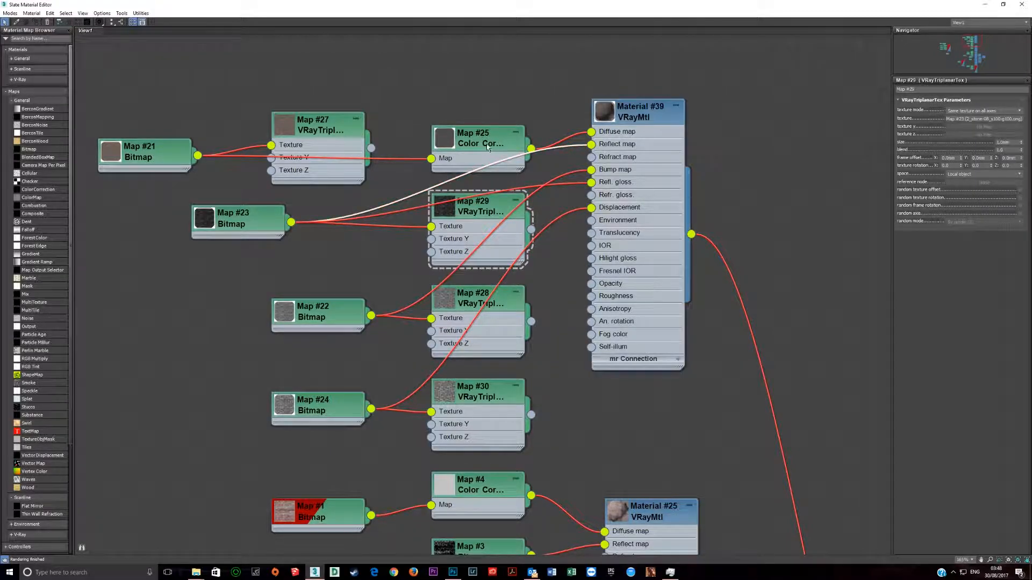
{"action": "mouse_move", "coordinate": [485, 143]}
{"action": "left_mouse_down"}
{"action": "mouse_move", "coordinate": [481, 132]}
{"action": "mouse_move", "coordinate": [484, 143]}
{"action": "left_mouse_up"}
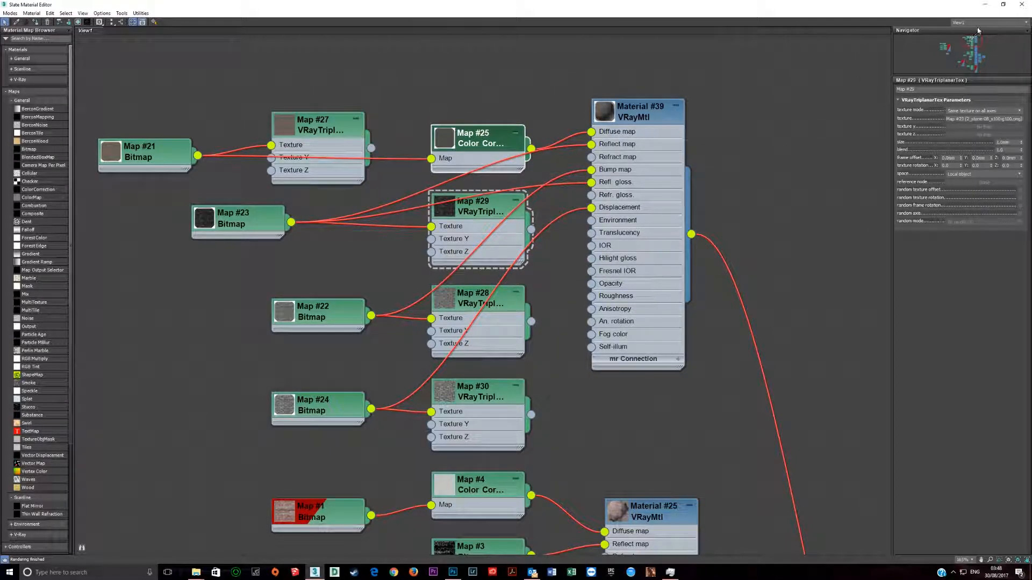
{"action": "left_click", "coordinate": [1021, 4]}
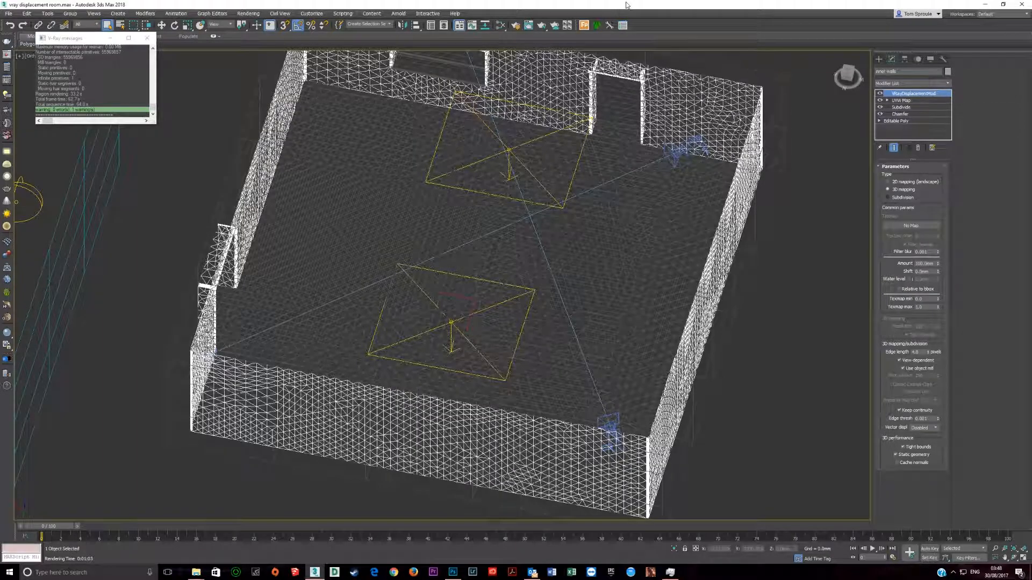
Step: Render the region beside the doorway from the V-Ray frame buffer and open Task Manager to monitor the memory and CPU load
{"action": "left_click", "coordinate": [7, 56]}
{"action": "left_click", "coordinate": [953, 60]}
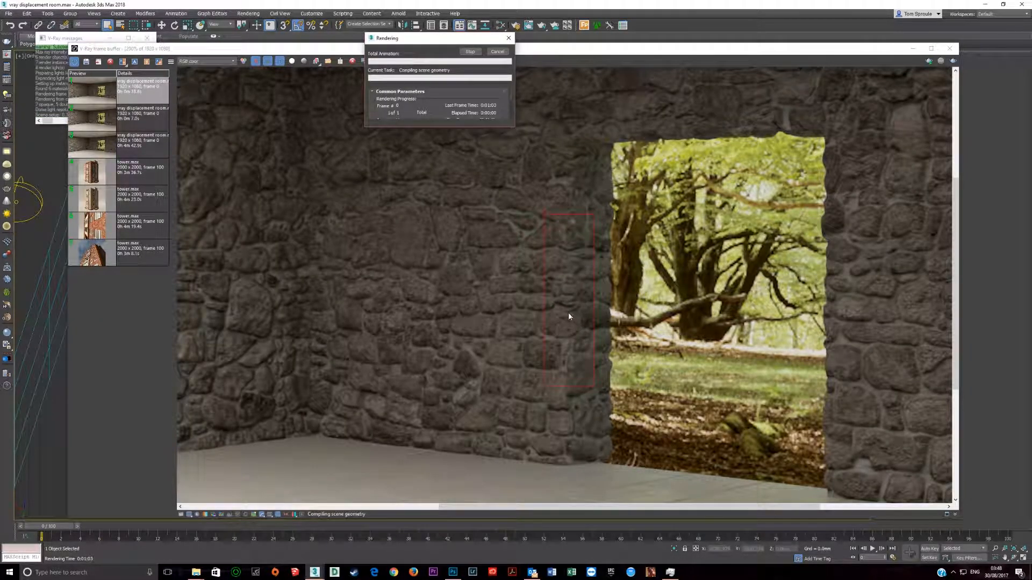
{"action": "key", "text": "ctrl+shift+Escape"}
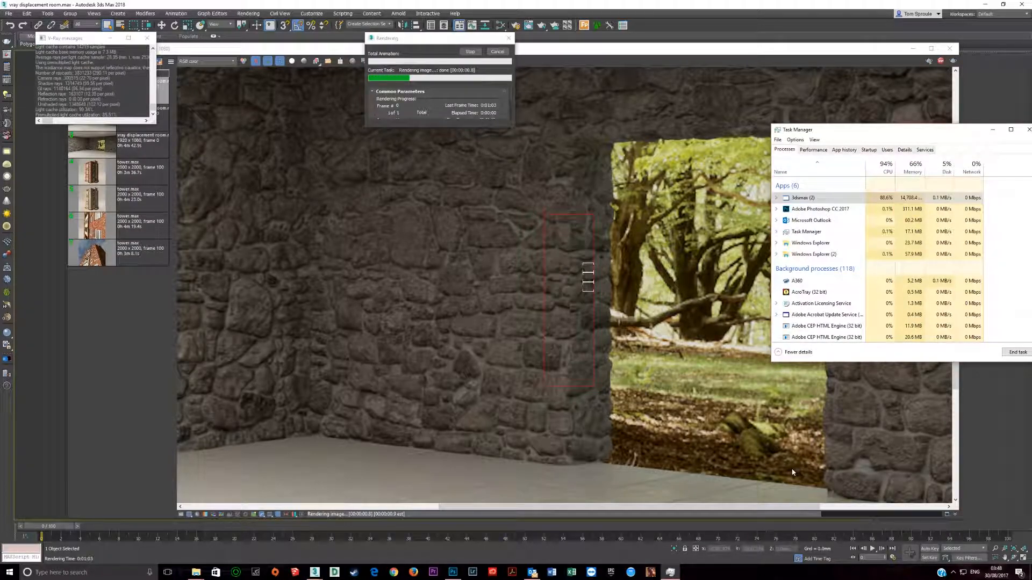
Step: Examine the newly rendered region without triplanar mapping, up close and against the surrounding wall
{"action": "scroll", "coordinate": [576, 297], "scroll_direction": "up", "scroll_amount": 2}
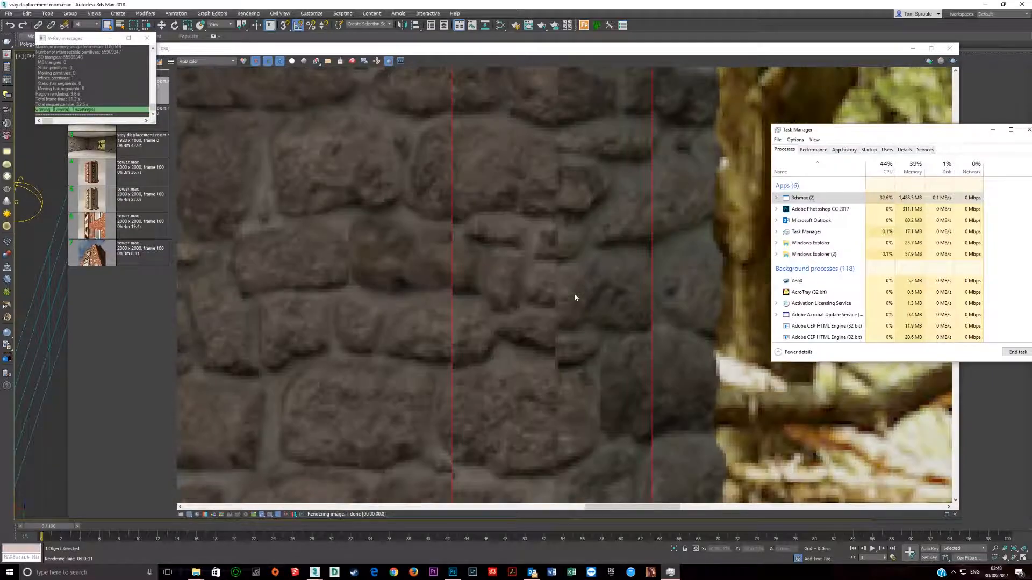
{"action": "middle_click_drag", "start_coordinate": [576, 297], "coordinate": [515, 317]}
{"action": "scroll", "coordinate": [515, 317], "scroll_direction": "down", "scroll_amount": 3}
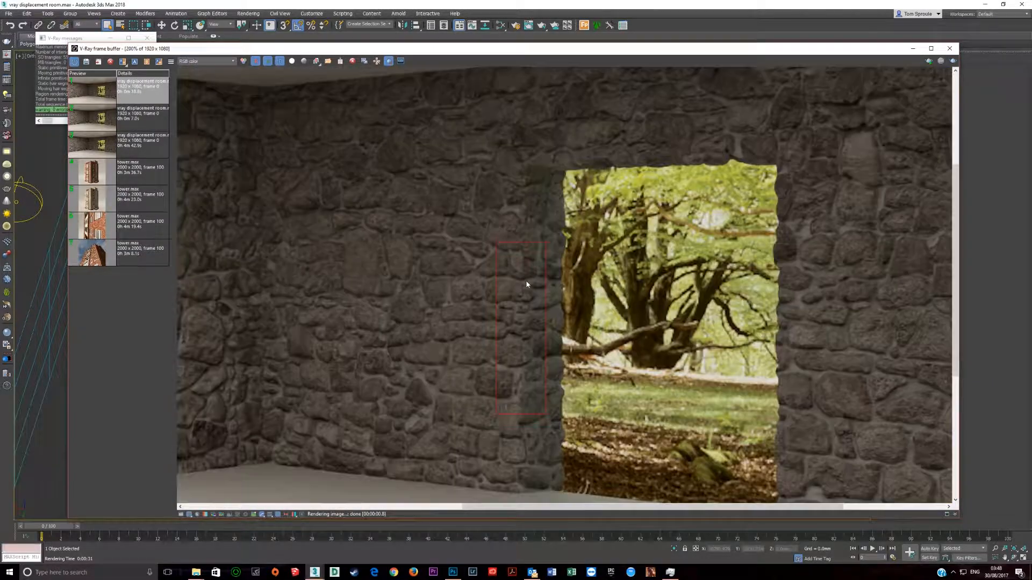
{"action": "scroll", "coordinate": [522, 314], "scroll_direction": "up", "scroll_amount": 1}
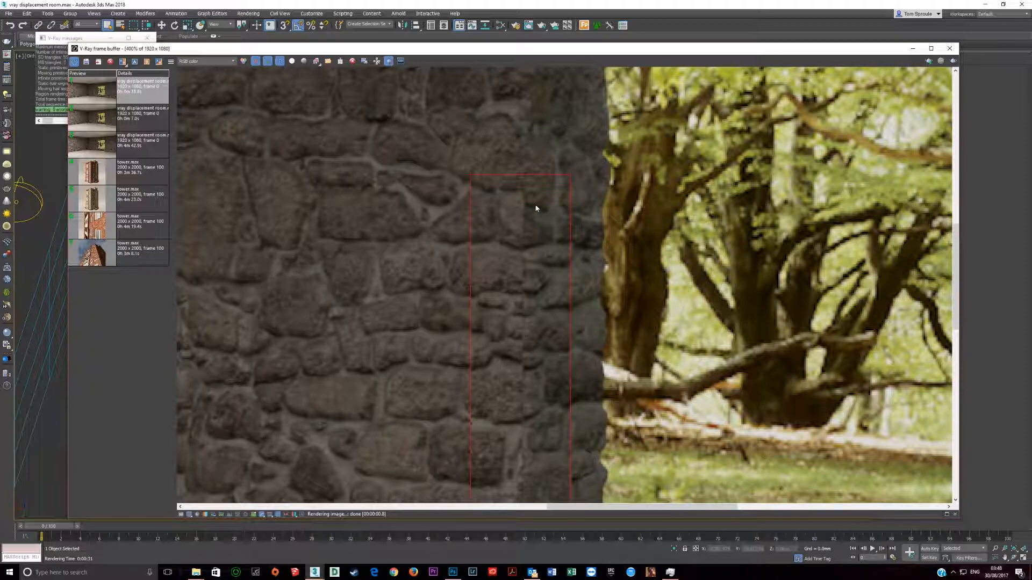
{"action": "scroll", "coordinate": [532, 215], "scroll_direction": "down", "scroll_amount": 1}
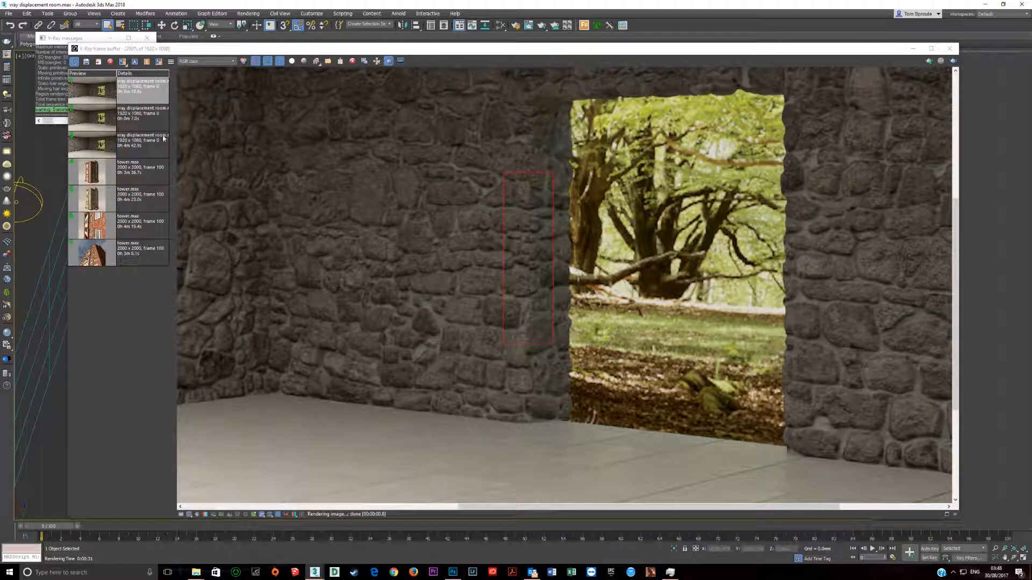
Step: Save the region render to the history, alternate it with the 7.0s render to compare the doorway stones, and turn off region rendering
{"action": "left_click", "coordinate": [101, 122]}
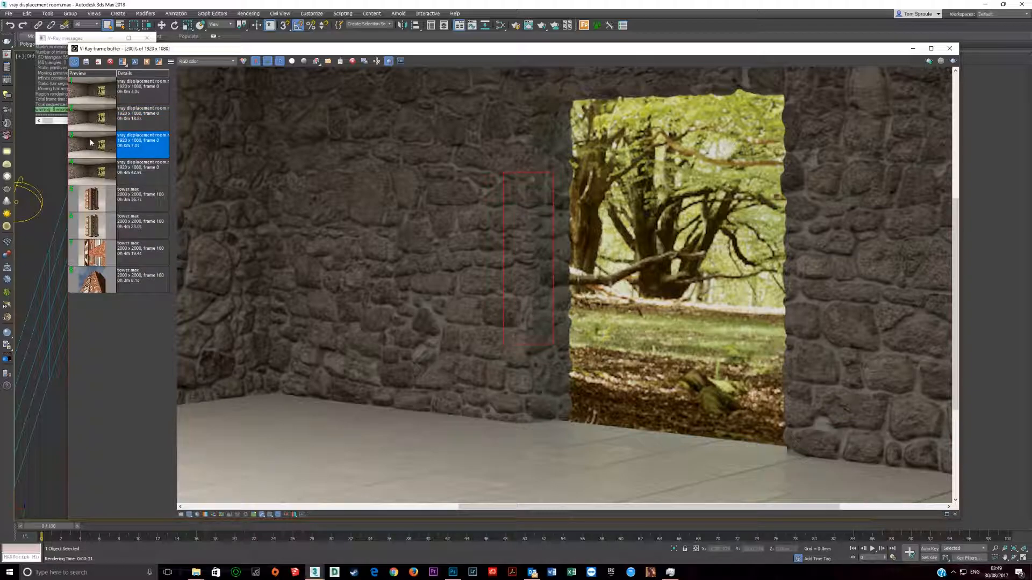
{"action": "scroll", "coordinate": [528, 248], "scroll_direction": "up", "scroll_amount": 1}
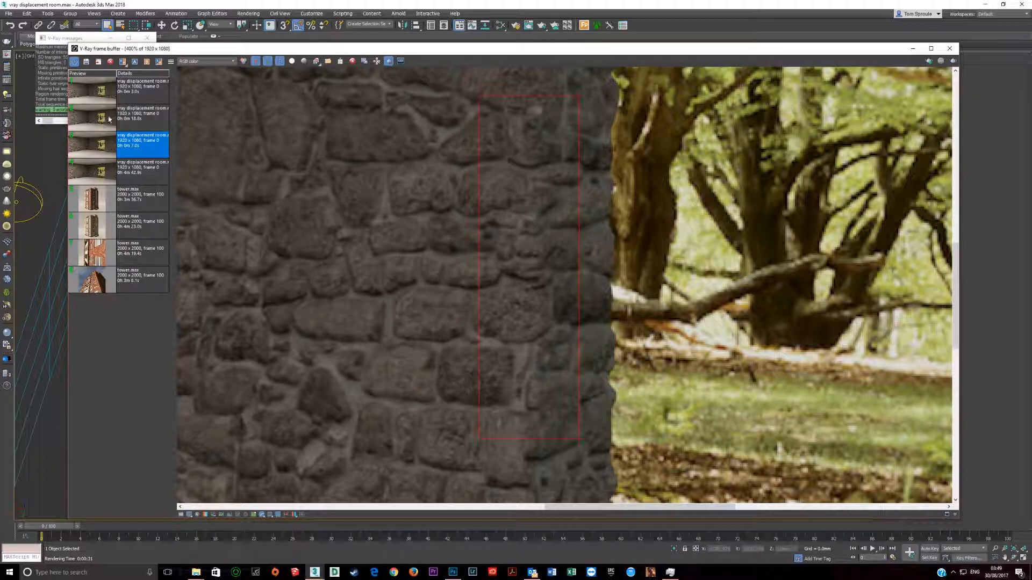
{"action": "left_click", "coordinate": [86, 83]}
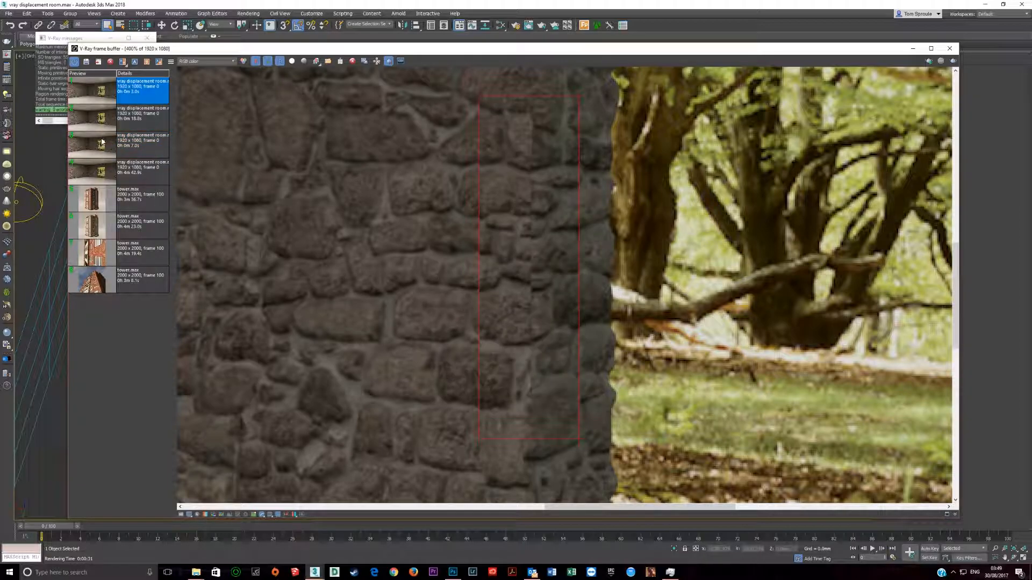
{"action": "left_click", "coordinate": [101, 143]}
{"action": "left_click", "coordinate": [101, 99]}
{"action": "left_click", "coordinate": [100, 143]}
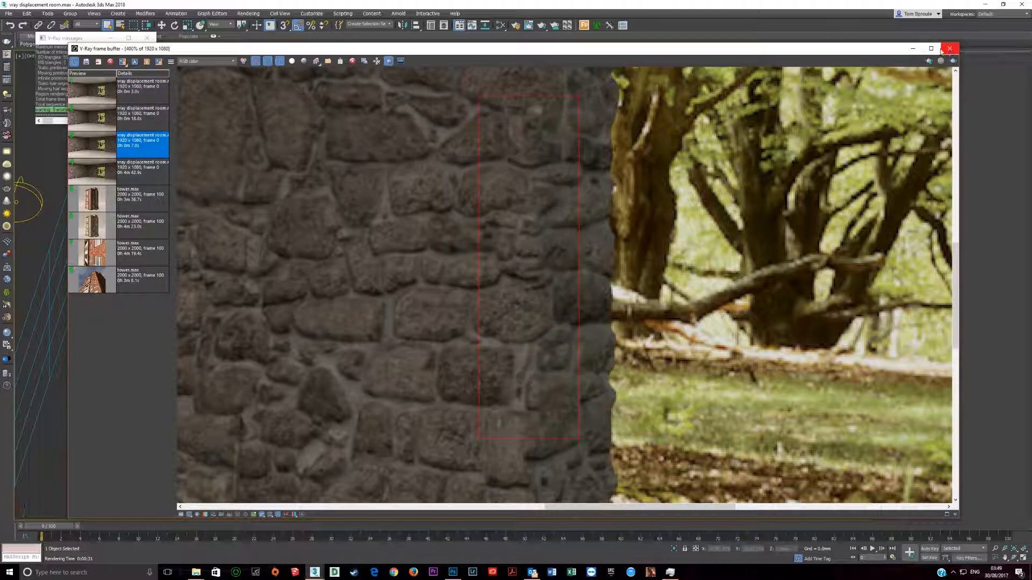
{"action": "left_click", "coordinate": [388, 61]}
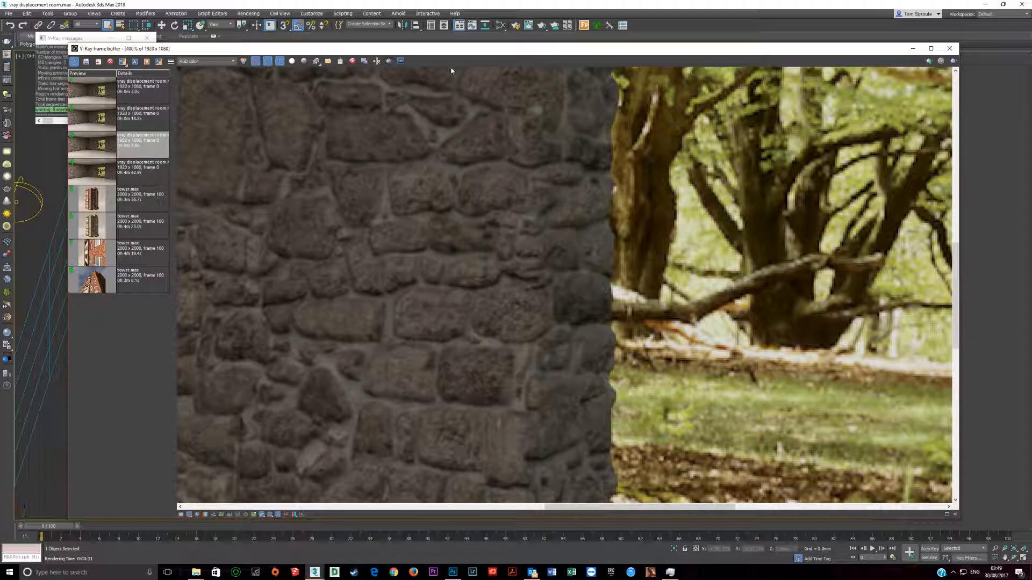
Step: Reroute Material #39's diffuse, reflection, glossiness, bump and displacement maps through their VRayTriplanarTex nodes, and close the material editor
{"action": "left_click", "coordinate": [950, 48]}
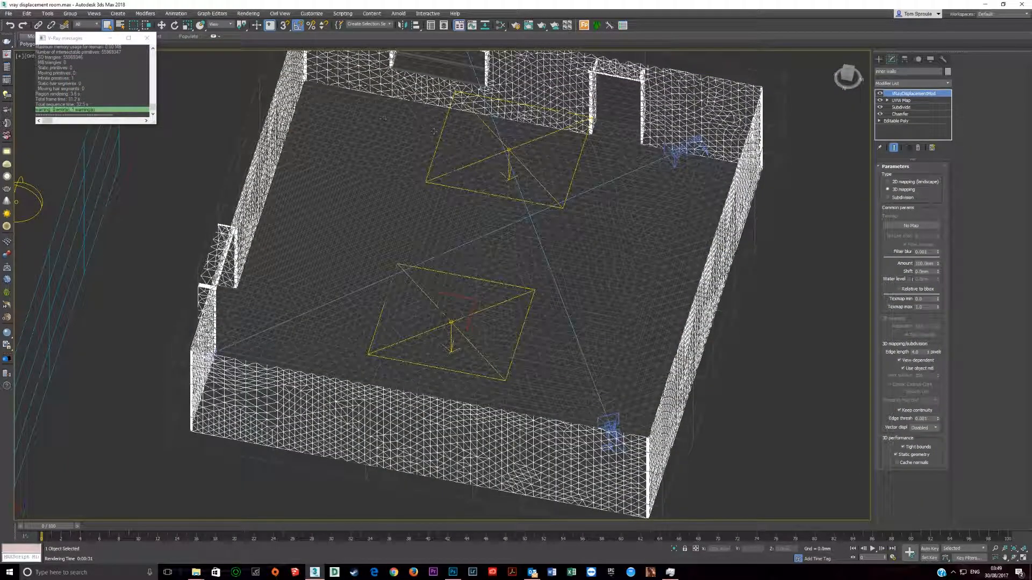
{"action": "left_click", "coordinate": [514, 26]}
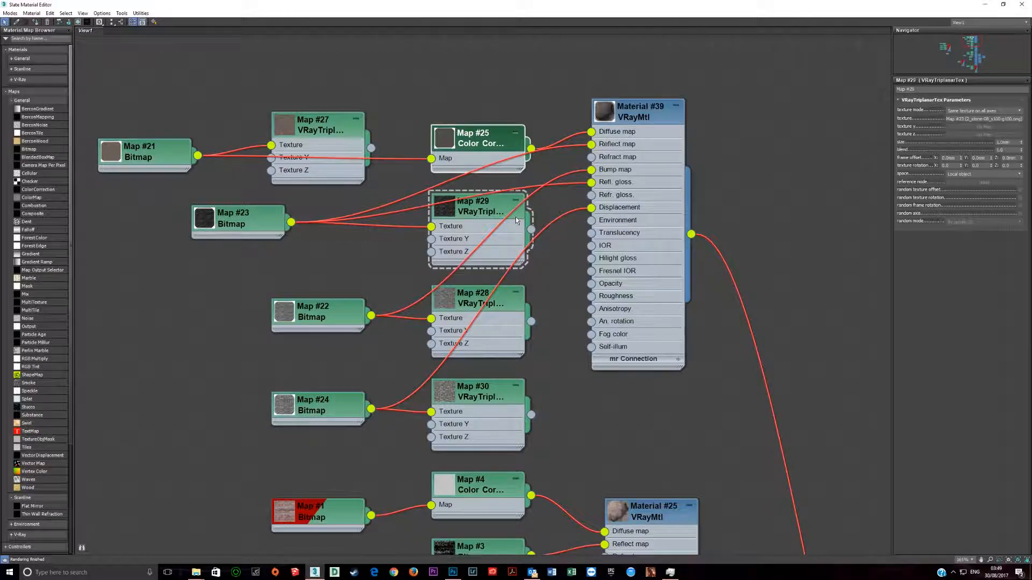
{"action": "left_click", "coordinate": [508, 217]}
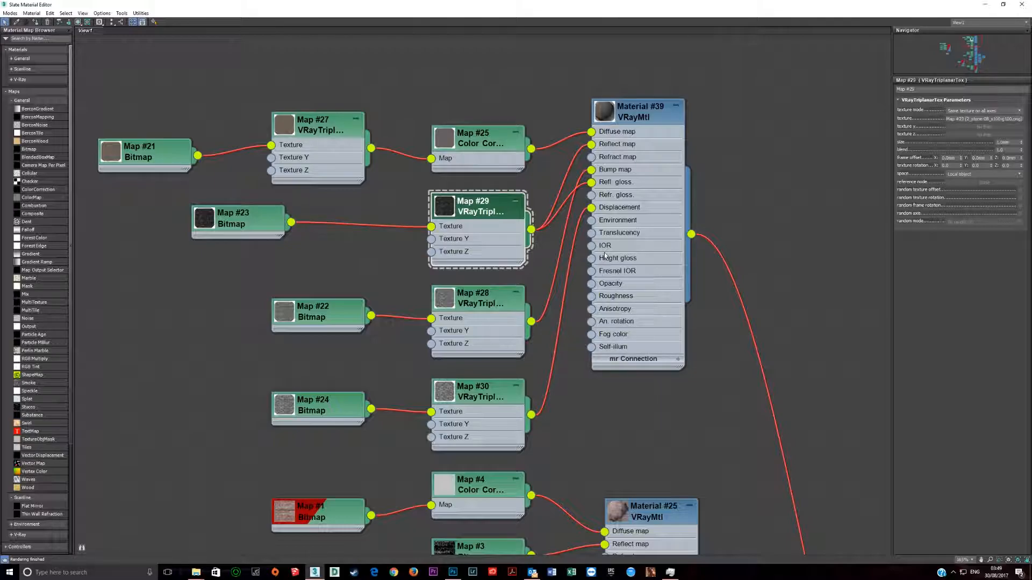
{"action": "scroll", "coordinate": [618, 286], "scroll_direction": "down", "scroll_amount": 1}
{"action": "middle_click_drag", "start_coordinate": [630, 324], "coordinate": [504, 387]}
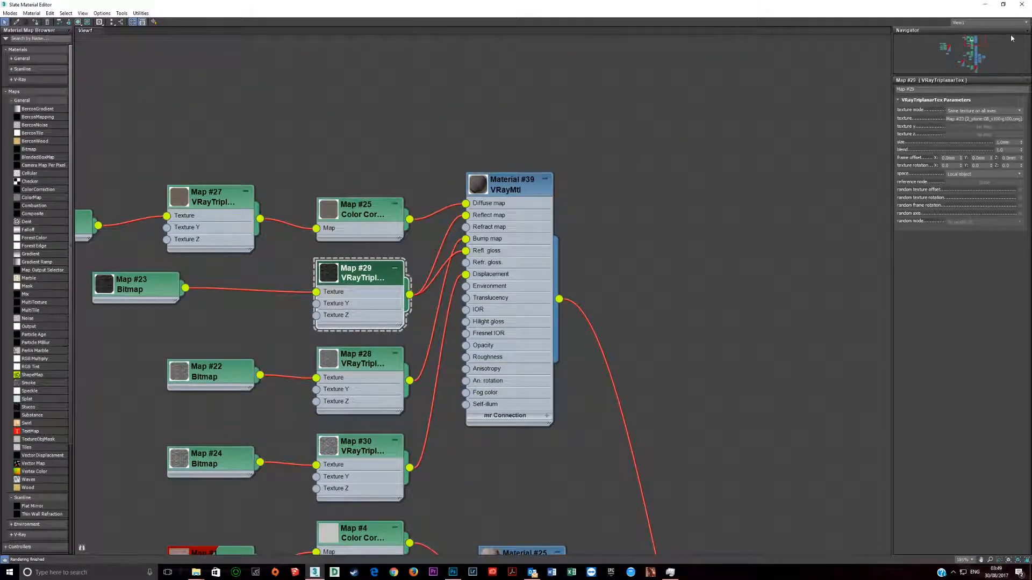
{"action": "left_click", "coordinate": [1022, 4]}
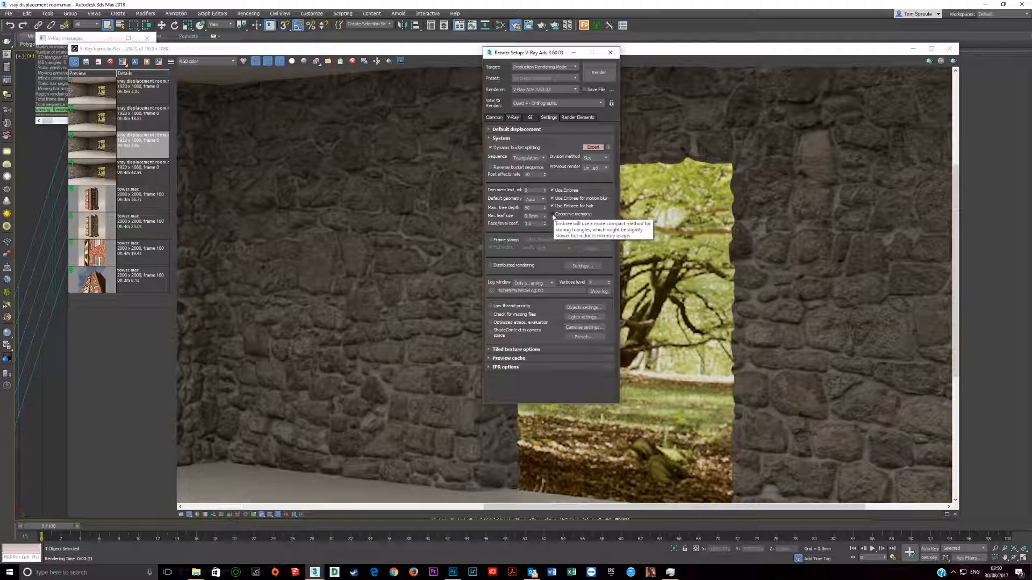
Step: Enable Conserve memory in the V-Ray render settings and render a region of the wall opposite the doorway side while monitoring Task Manager
{"action": "left_click", "coordinate": [553, 215]}
{"action": "left_click", "coordinate": [672, 573]}
{"action": "scroll", "coordinate": [352, 158], "scroll_direction": "down", "scroll_amount": 2}
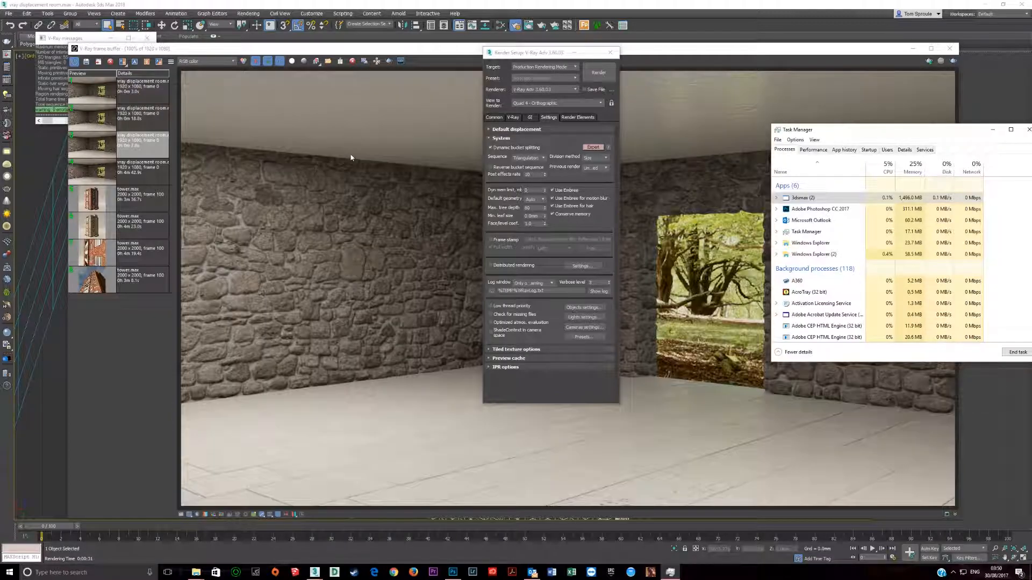
{"action": "left_click", "coordinate": [388, 63]}
{"action": "left_click_drag", "start_coordinate": [356, 355], "coordinate": [349, 369]}
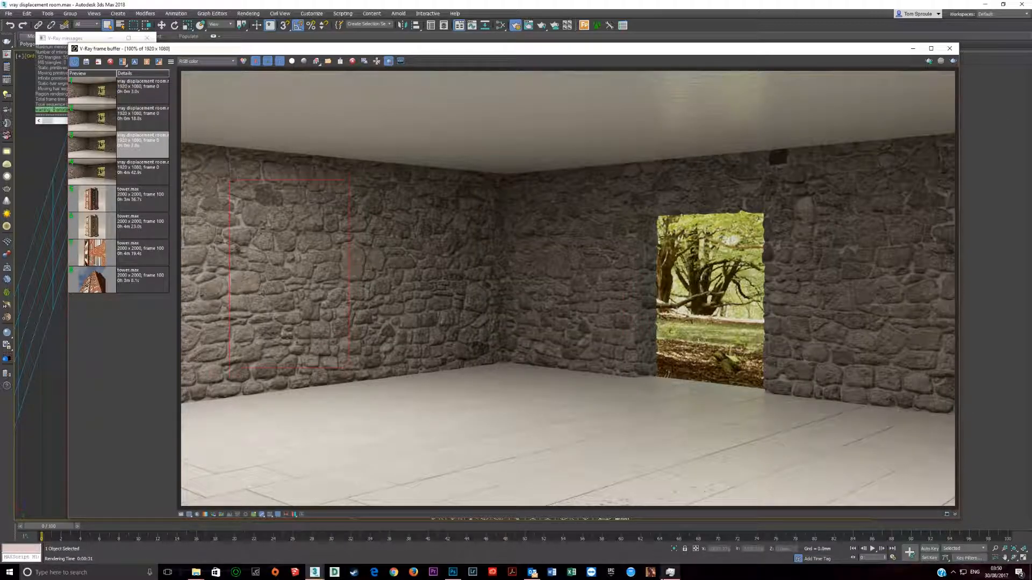
{"action": "left_click", "coordinate": [671, 573]}
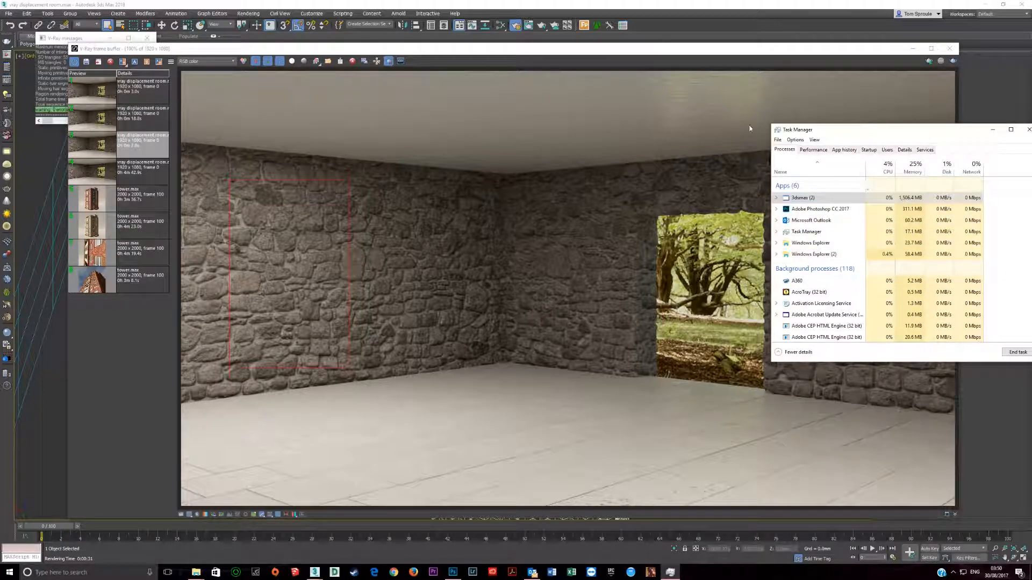
{"action": "left_click", "coordinate": [954, 62]}
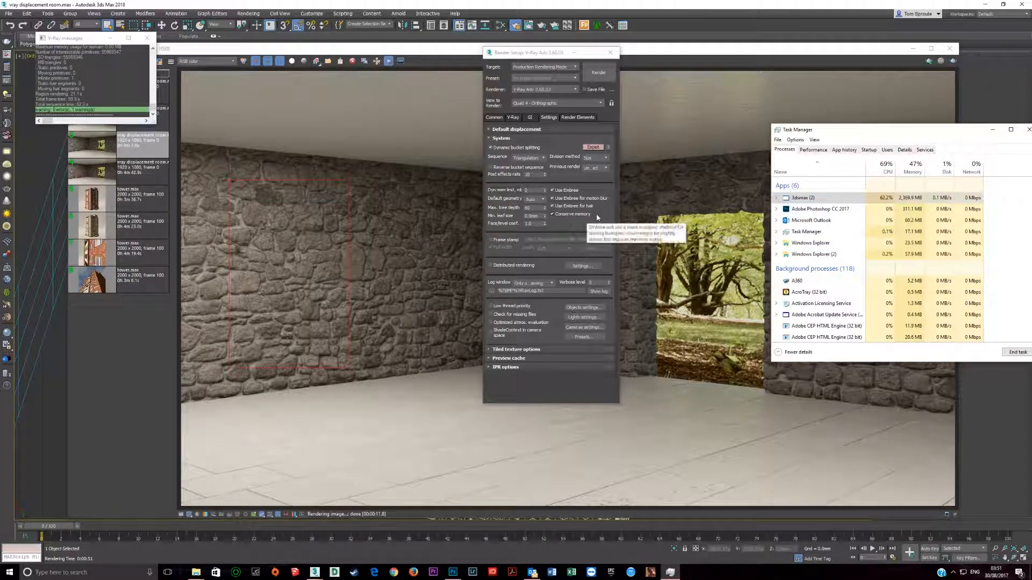
Step: Disable Conserve memory and Use Embree, and render the same wall region while monitoring memory and CPU load in Task Manager
{"action": "left_click", "coordinate": [553, 224]}
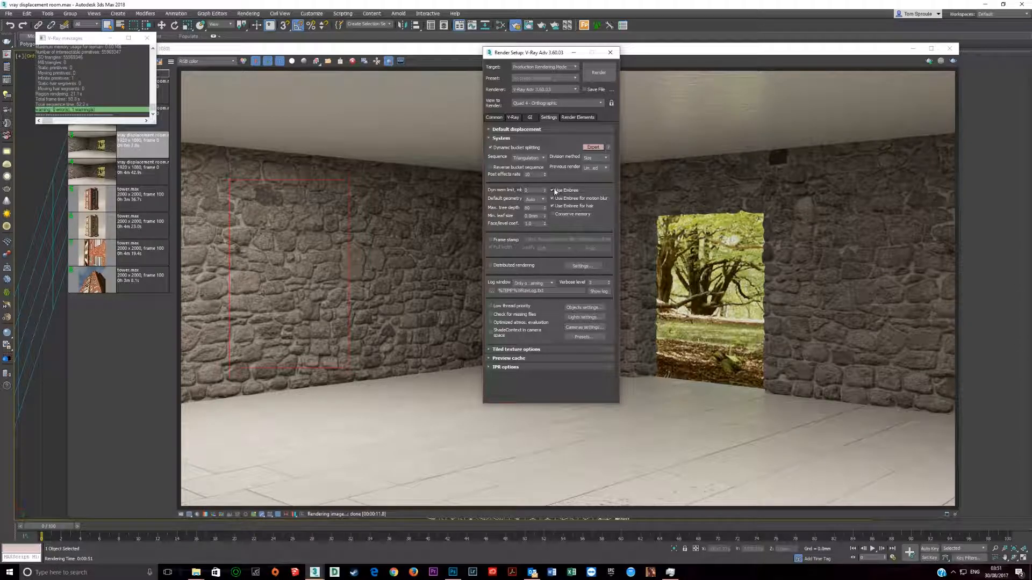
{"action": "left_click", "coordinate": [553, 191]}
{"action": "left_click", "coordinate": [672, 573]}
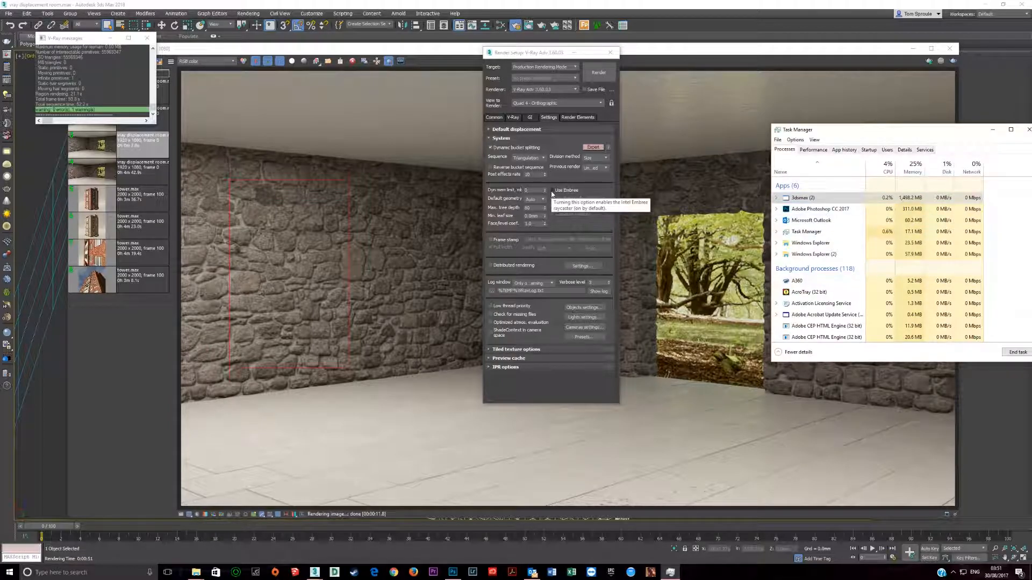
{"action": "left_click", "coordinate": [599, 73]}
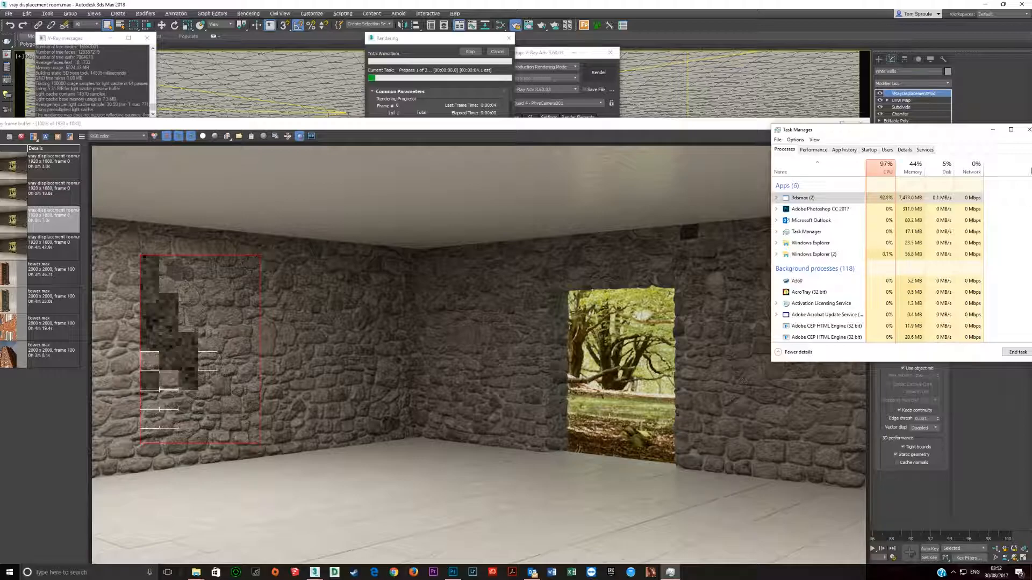
{"action": "left_click", "coordinate": [577, 127]}
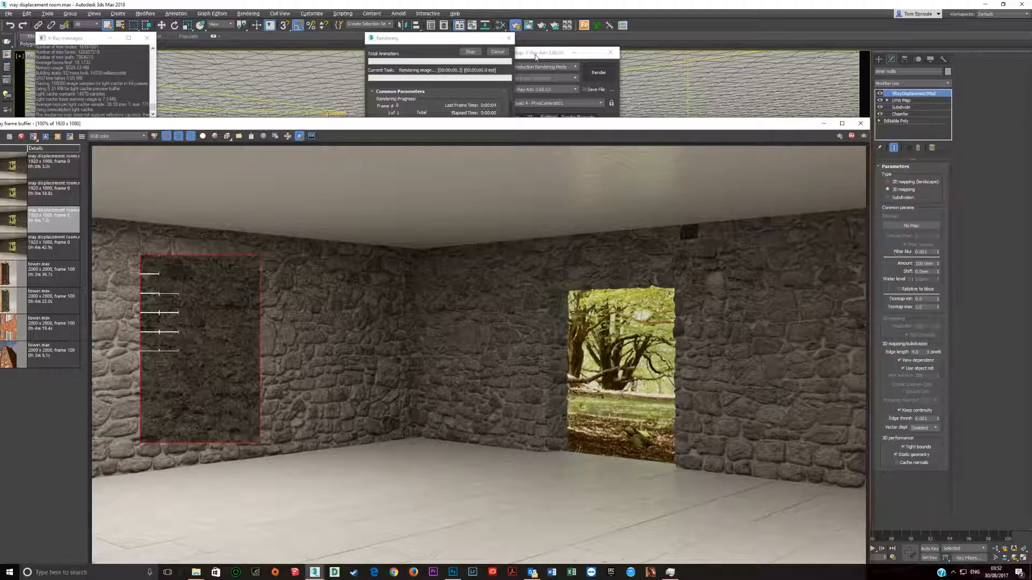
{"action": "left_click", "coordinate": [670, 572]}
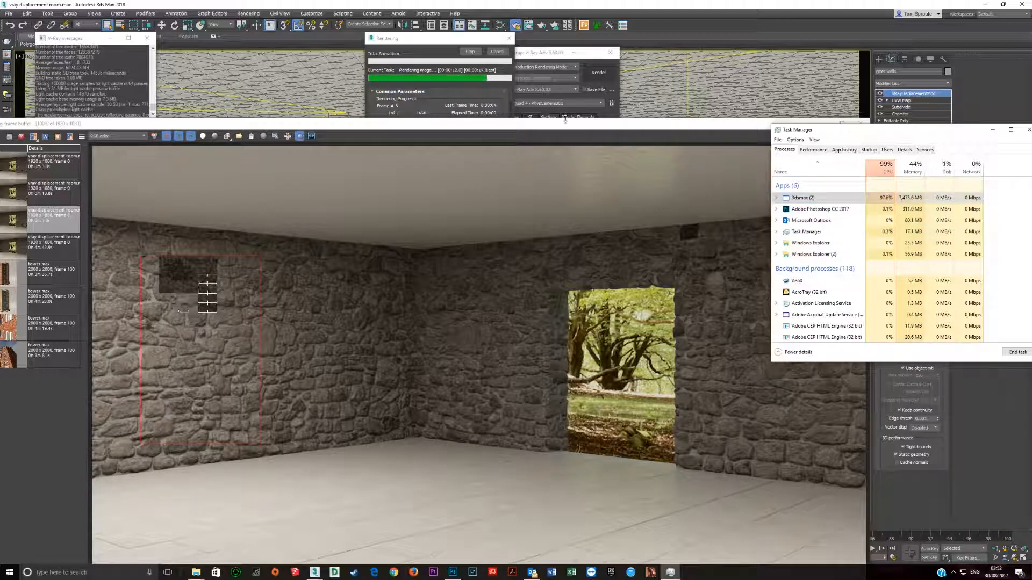
{"action": "left_click", "coordinate": [553, 53]}
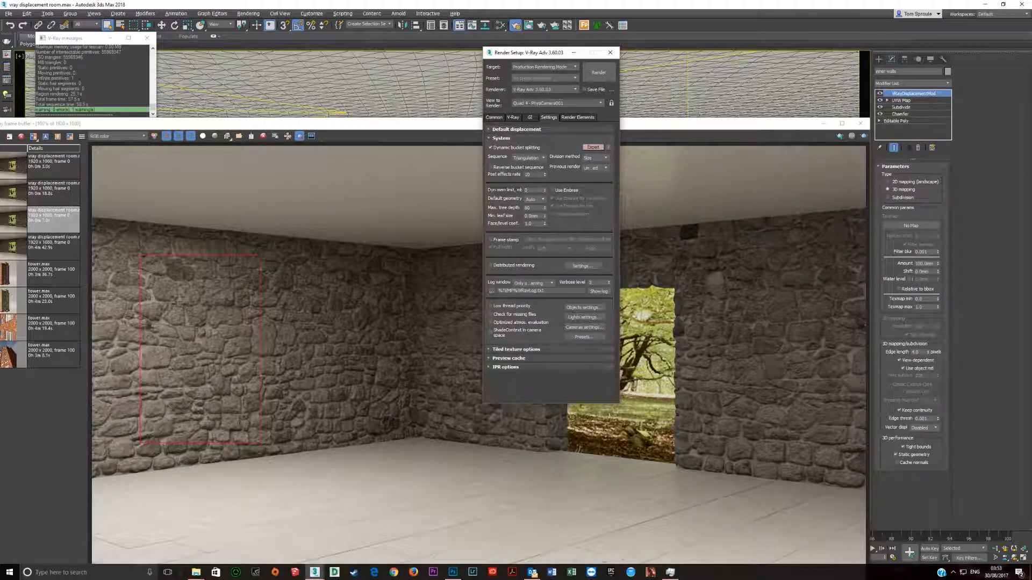
Step: Check the idle memory load in Task Manager and re-enable Use Embree and Conserve memory in the render settings
{"action": "left_click", "coordinate": [670, 572]}
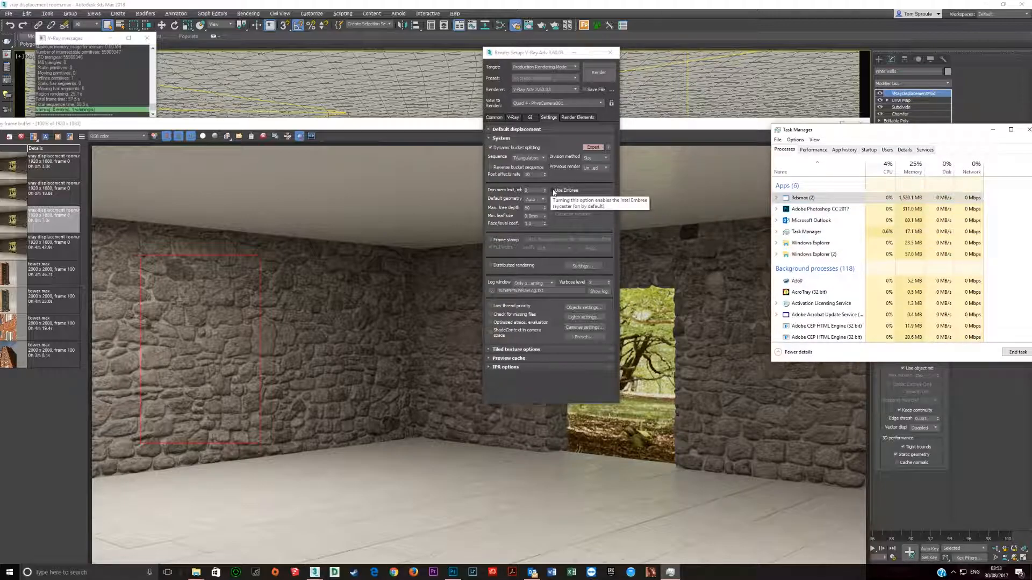
{"action": "left_click", "coordinate": [554, 191]}
{"action": "left_click", "coordinate": [553, 191]}
{"action": "left_click", "coordinate": [552, 215]}
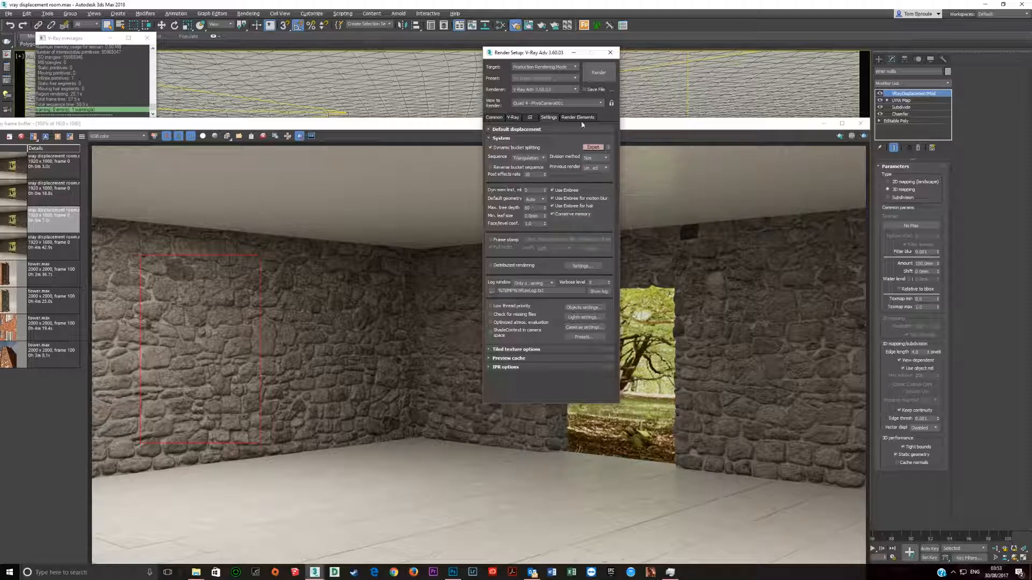
Step: Turn off region rendering and close the render settings and the V-Ray frame buffer
{"action": "left_click", "coordinate": [417, 217]}
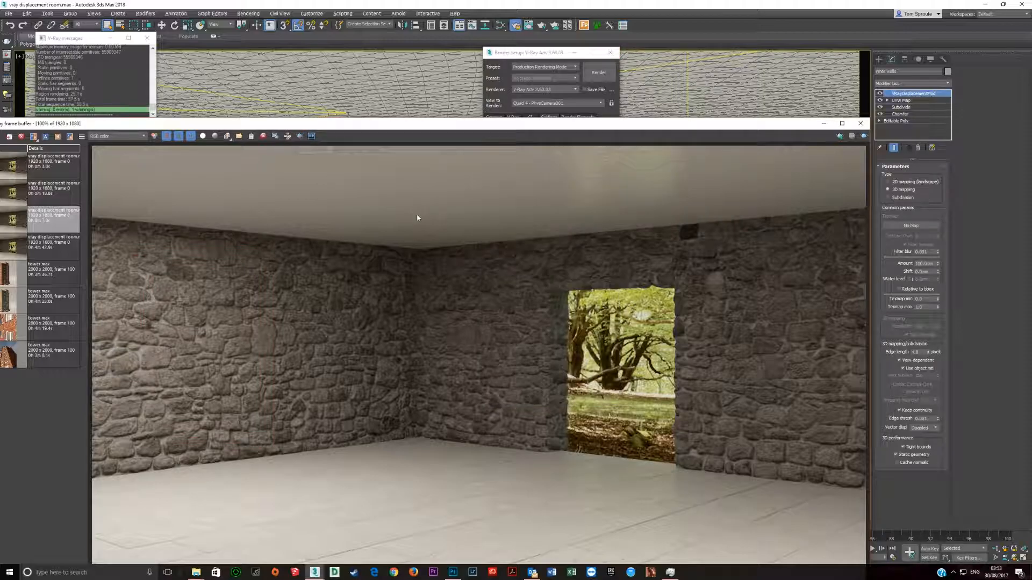
{"action": "left_click", "coordinate": [610, 52]}
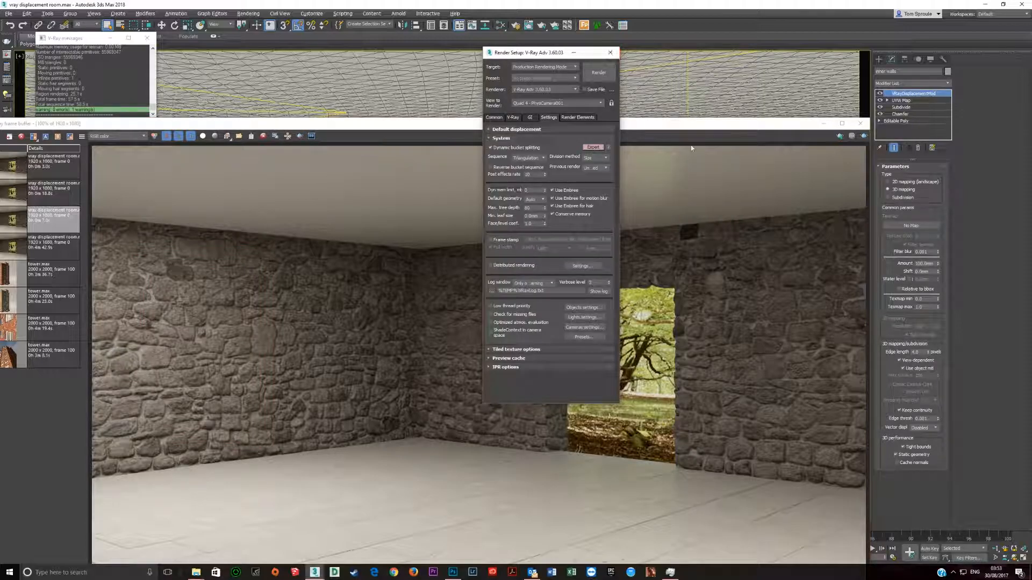
{"action": "left_click", "coordinate": [860, 124]}
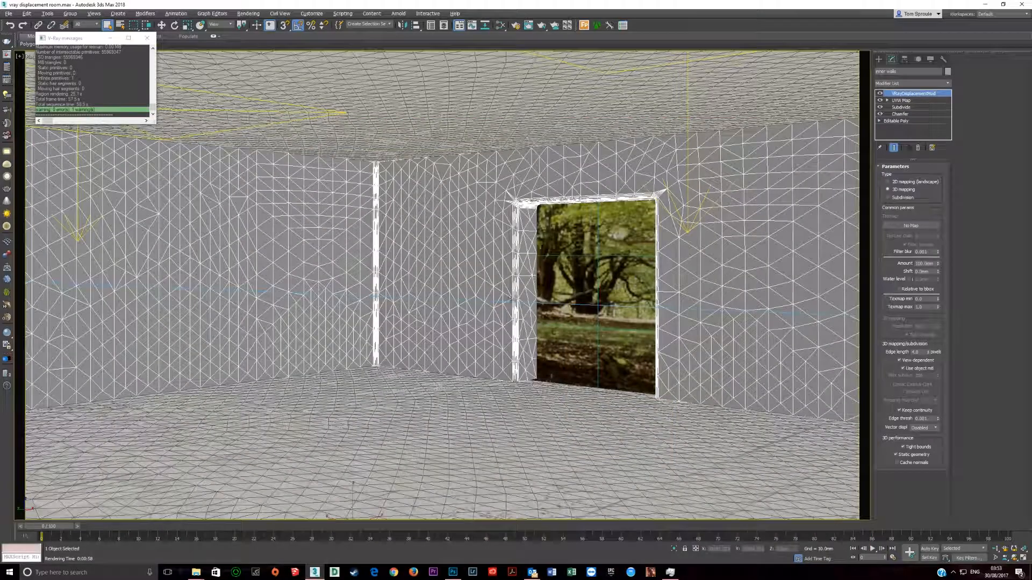
Step: Isolate the inner walls and show them in a maximized perspective view with shaded, edged faces
{"action": "key", "text": "alt+q"}
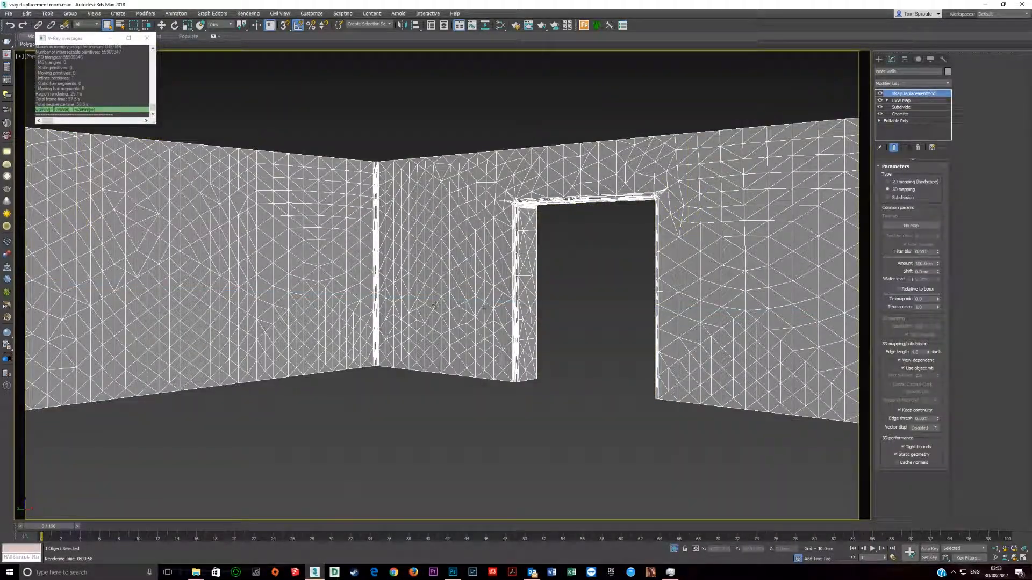
{"action": "key", "text": "alt+w"}
{"action": "right_click", "coordinate": [260, 201]}
{"action": "key", "text": "alt+w"}
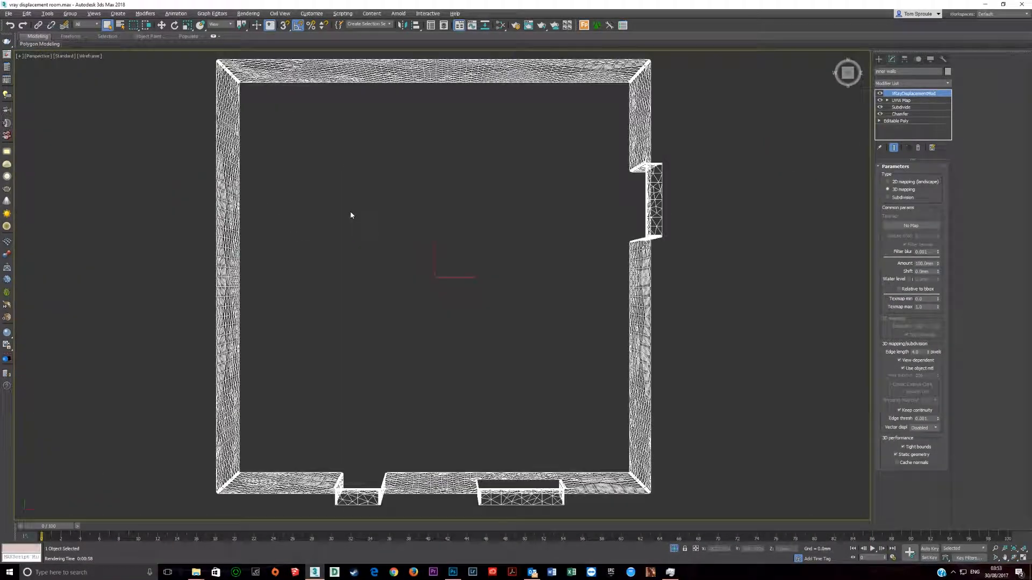
{"action": "key", "text": "F3"}
{"action": "key", "text": "F3"}
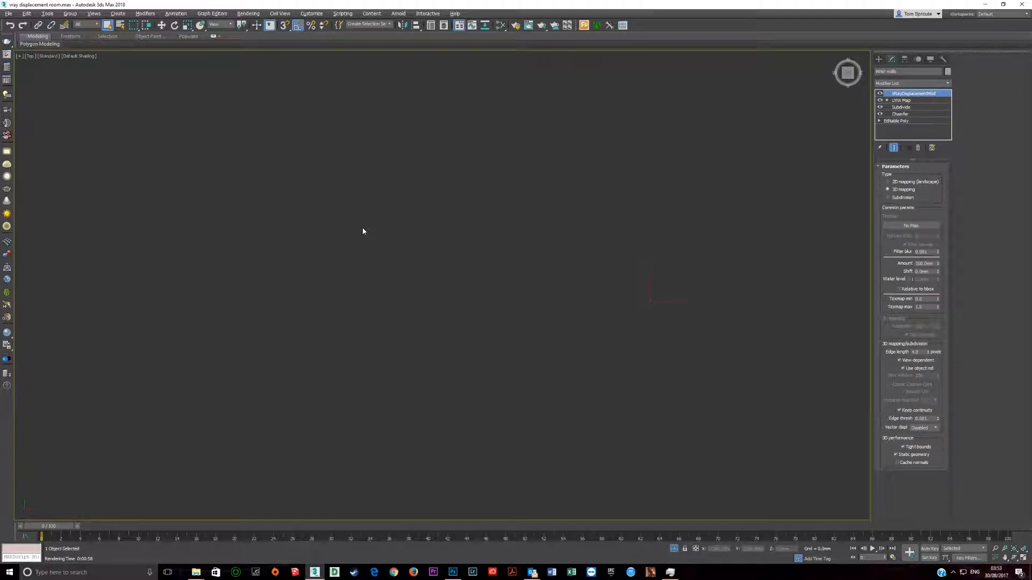
{"action": "middle_click_drag", "start_coordinate": [433, 353], "coordinate": [437, 419], "text": "alt"}
{"action": "key", "text": "F3"}
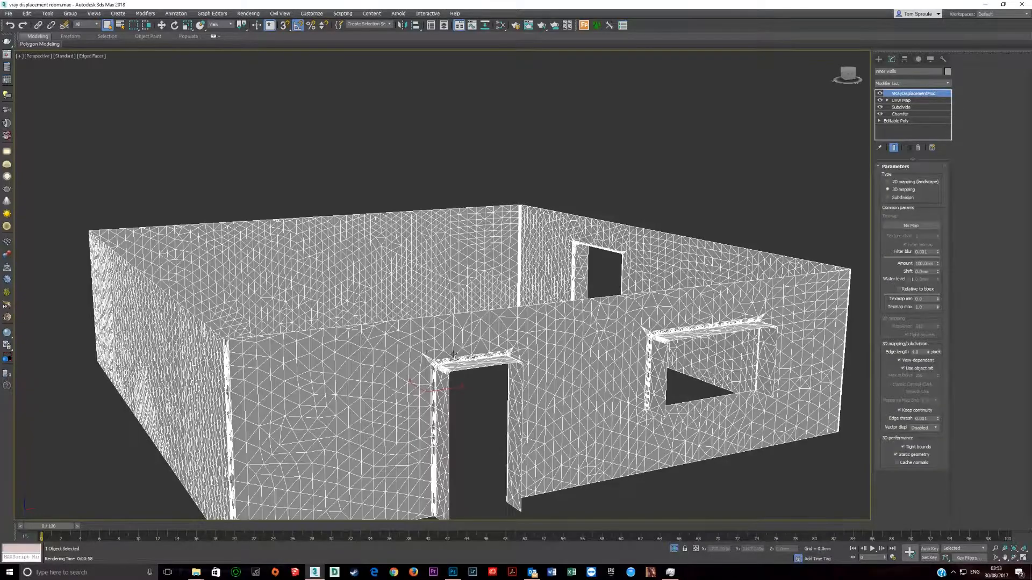
{"action": "middle_click_drag", "start_coordinate": [454, 361], "coordinate": [531, 350], "text": "alt"}
{"action": "scroll", "coordinate": [538, 363], "scroll_direction": "up", "scroll_amount": 3}
Step: Turn off the VRayDisplacementMod, UVW Map, Subdivide and Chamfer modifiers and examine the inner walls' base Editable Poly
{"action": "left_click", "coordinate": [881, 94]}
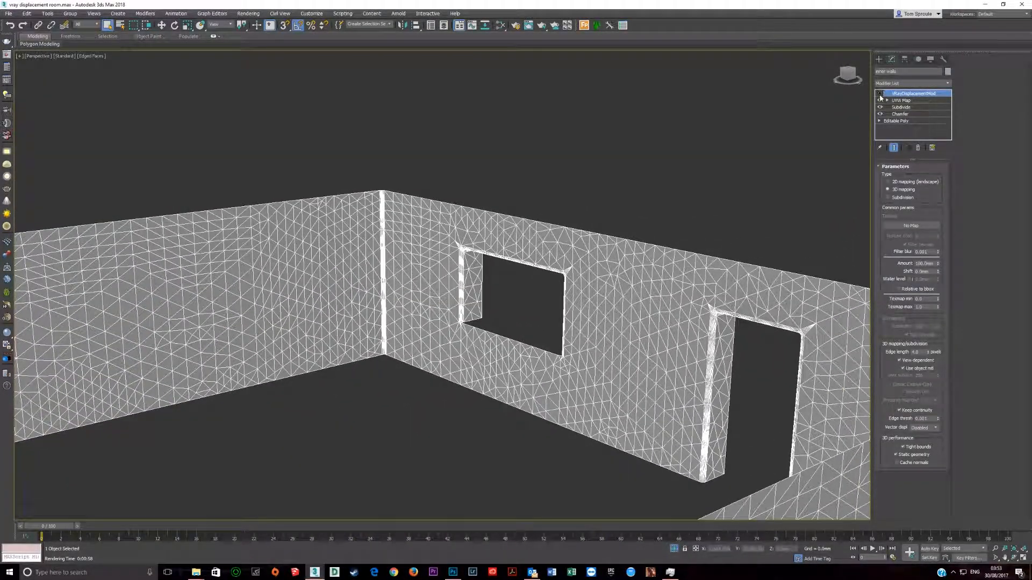
{"action": "left_click", "coordinate": [880, 100]}
{"action": "left_click", "coordinate": [880, 107]}
{"action": "left_click", "coordinate": [880, 114]}
{"action": "left_click", "coordinate": [896, 121]}
{"action": "scroll", "coordinate": [486, 342], "scroll_direction": "down", "scroll_amount": 5}
{"action": "middle_click_drag", "start_coordinate": [486, 342], "coordinate": [548, 328], "text": "alt"}
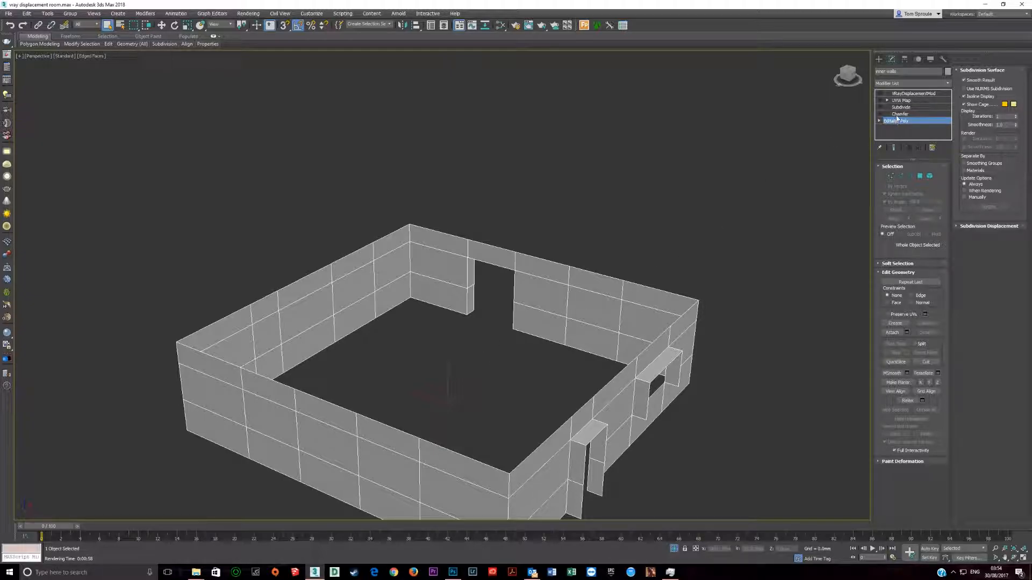
Step: Turn the Chamfer modifier back on and examine the chamfered edges around the doorway up close
{"action": "left_click", "coordinate": [896, 115]}
{"action": "left_click", "coordinate": [879, 115]}
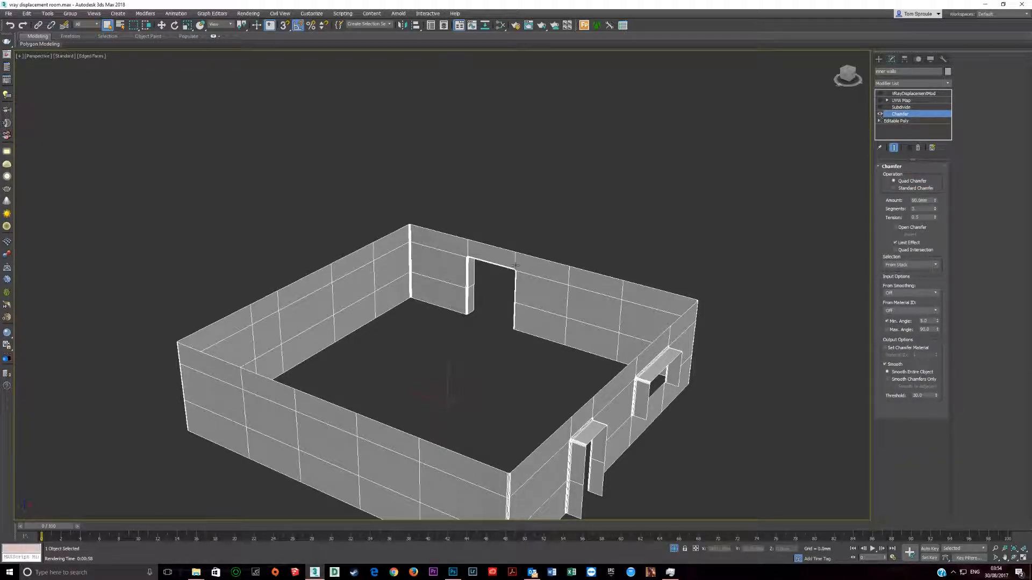
{"action": "scroll", "coordinate": [450, 281], "scroll_direction": "up", "scroll_amount": 5}
{"action": "scroll", "coordinate": [555, 244], "scroll_direction": "up", "scroll_amount": 5}
{"action": "scroll", "coordinate": [555, 244], "scroll_direction": "down", "scroll_amount": 4}
{"action": "middle_click_drag", "start_coordinate": [555, 244], "coordinate": [463, 251]}
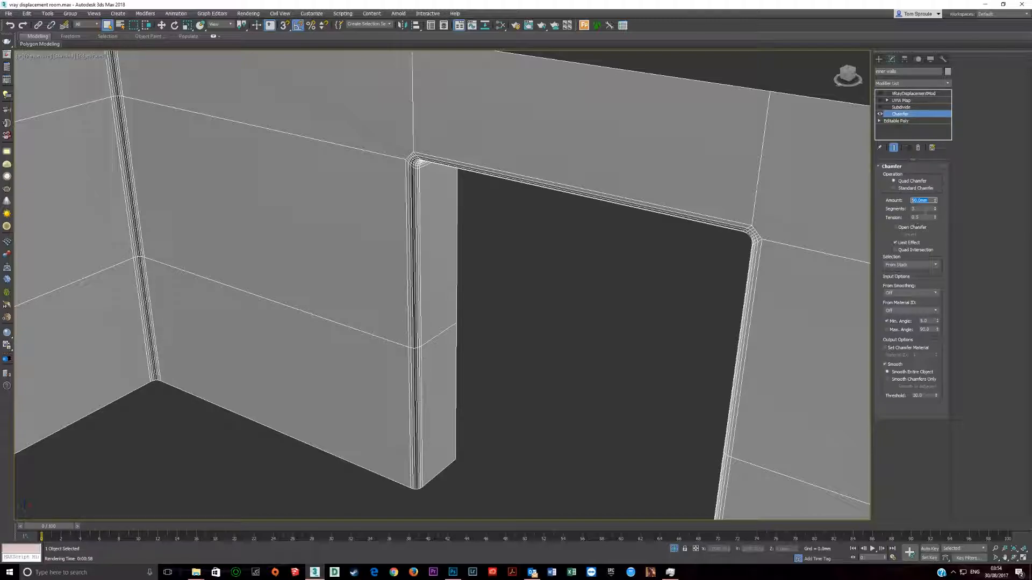
Step: Try different tension and segment values on the inner walls' Chamfer modifier
{"action": "left_click", "coordinate": [921, 217]}
{"action": "mouse_move", "coordinate": [936, 218]}
{"action": "left_mouse_down"}
{"action": "mouse_move", "coordinate": [935, 208]}
{"action": "mouse_move", "coordinate": [932, 229]}
{"action": "left_mouse_up"}
{"action": "left_click", "coordinate": [935, 207]}
{"action": "left_click", "coordinate": [935, 207]}
{"action": "left_click", "coordinate": [935, 207]}
{"action": "left_click", "coordinate": [935, 210]}
{"action": "left_click", "coordinate": [935, 210]}
{"action": "left_click", "coordinate": [935, 210]}
Step: Turn the Subdivide modifier back on and open its Size value for editing
{"action": "left_click", "coordinate": [901, 108]}
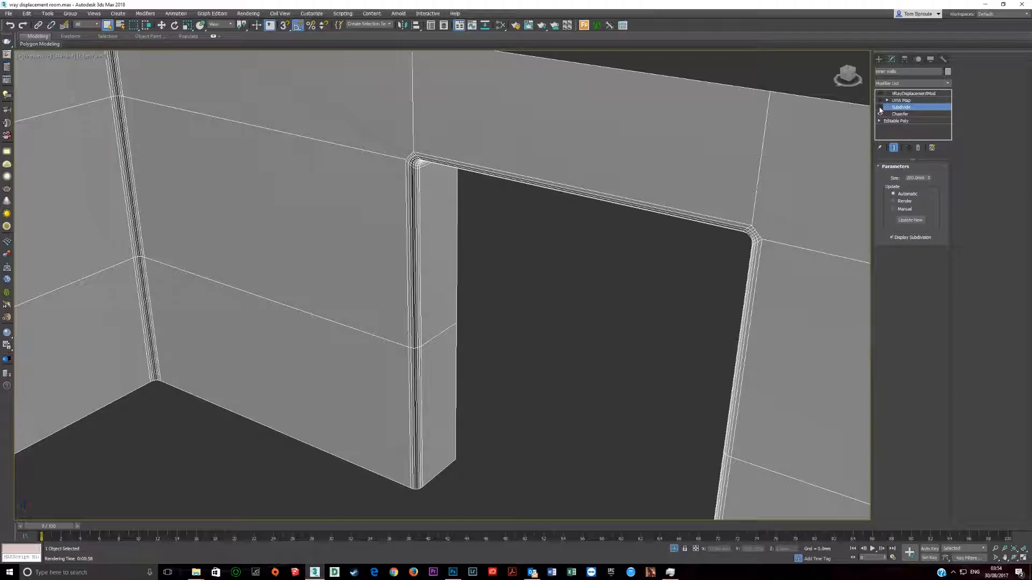
{"action": "left_click", "coordinate": [880, 108]}
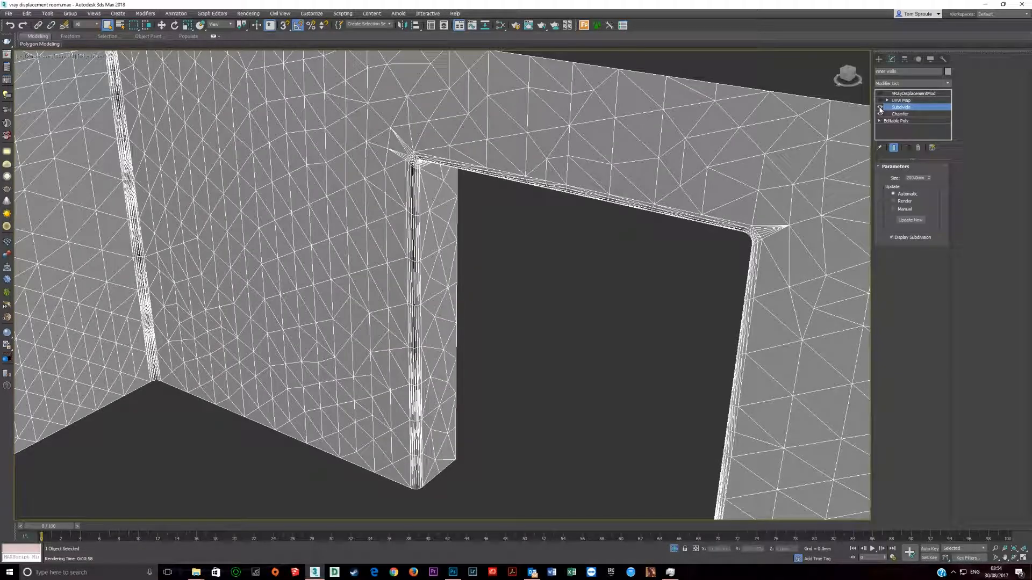
{"action": "double_click", "coordinate": [915, 178]}
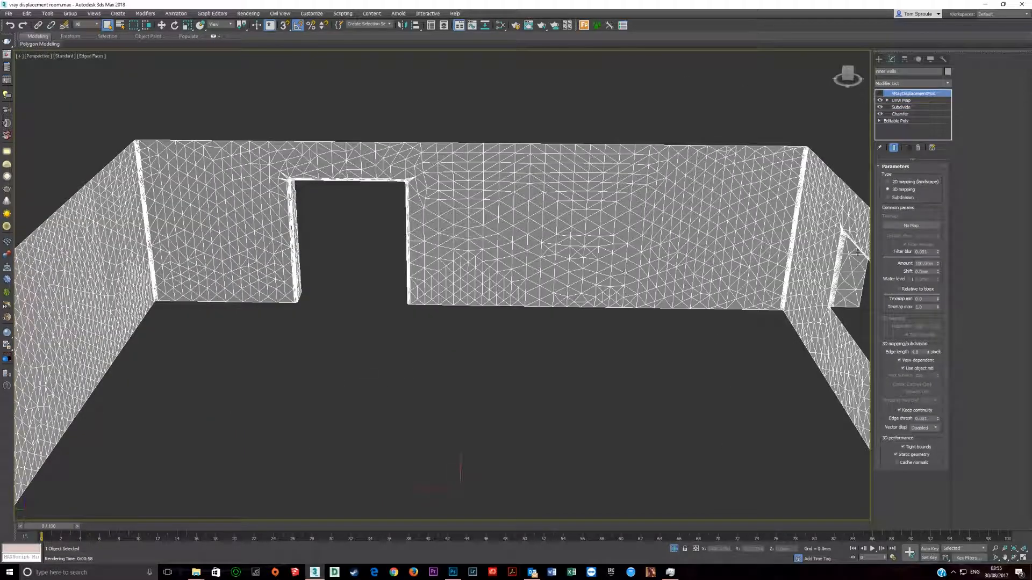
Step: Review the UVW Map modifier's box mapping settings and turn VRayDisplacementMod back on
{"action": "left_click", "coordinate": [901, 101]}
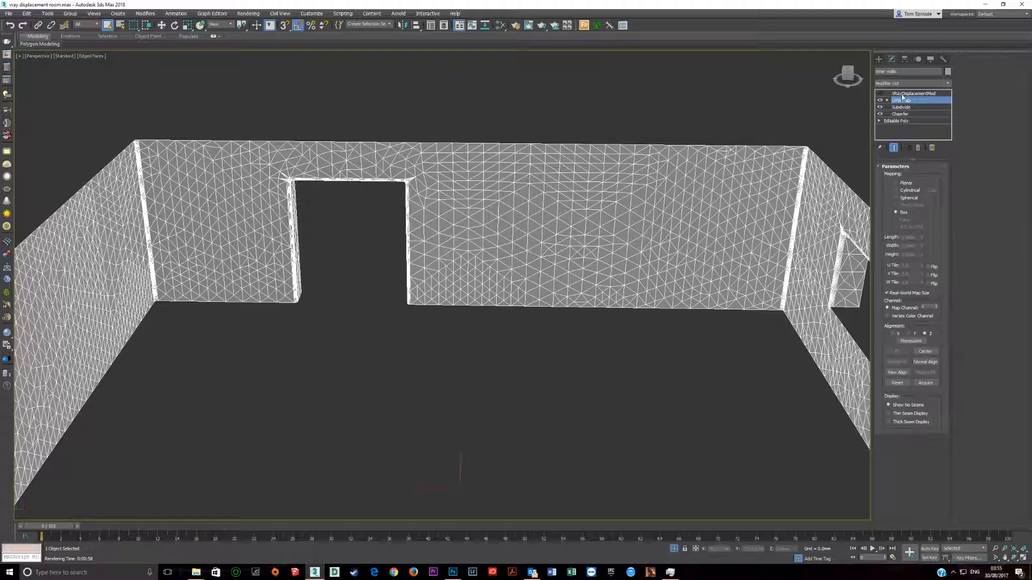
{"action": "left_click", "coordinate": [903, 95]}
{"action": "left_click", "coordinate": [880, 94]}
{"action": "middle_click_drag", "start_coordinate": [611, 249], "coordinate": [647, 220], "text": "alt"}
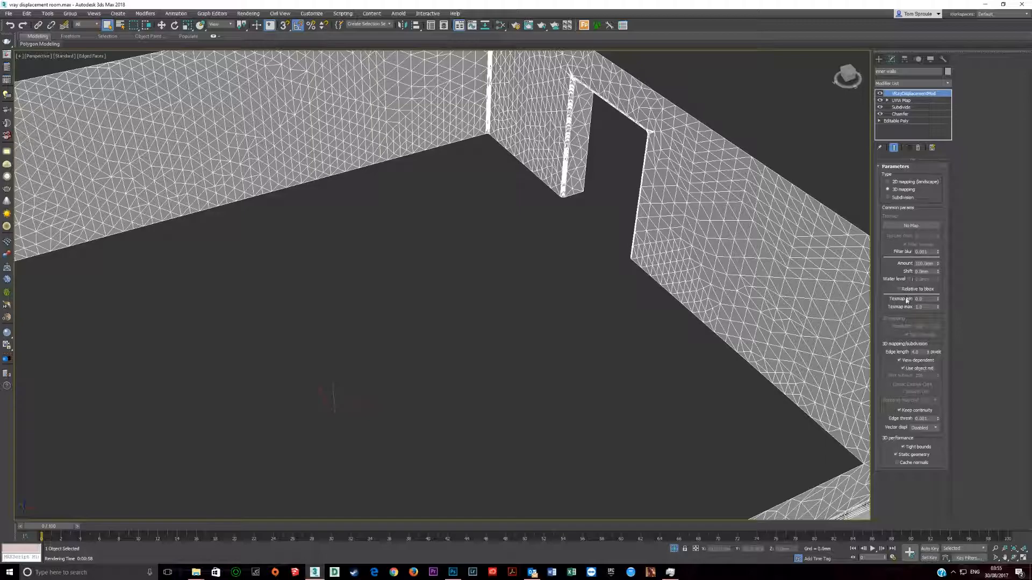
Step: Check the displacement Amount and examine the chamfered corner at the base of the doorway
{"action": "left_click", "coordinate": [924, 263]}
{"action": "scroll", "coordinate": [559, 178], "scroll_direction": "up", "scroll_amount": 6}
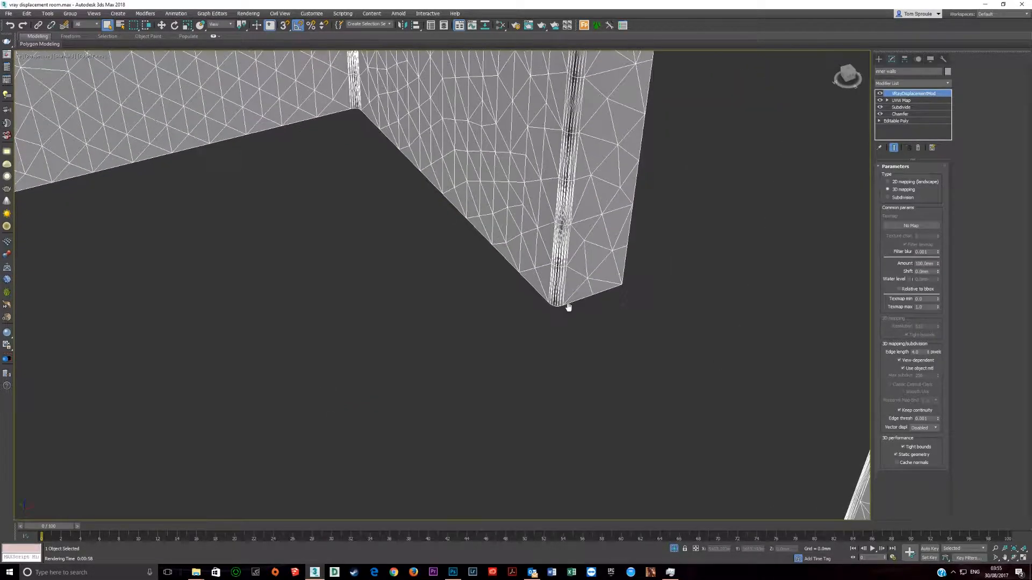
{"action": "scroll", "coordinate": [541, 307], "scroll_direction": "down", "scroll_amount": 8}
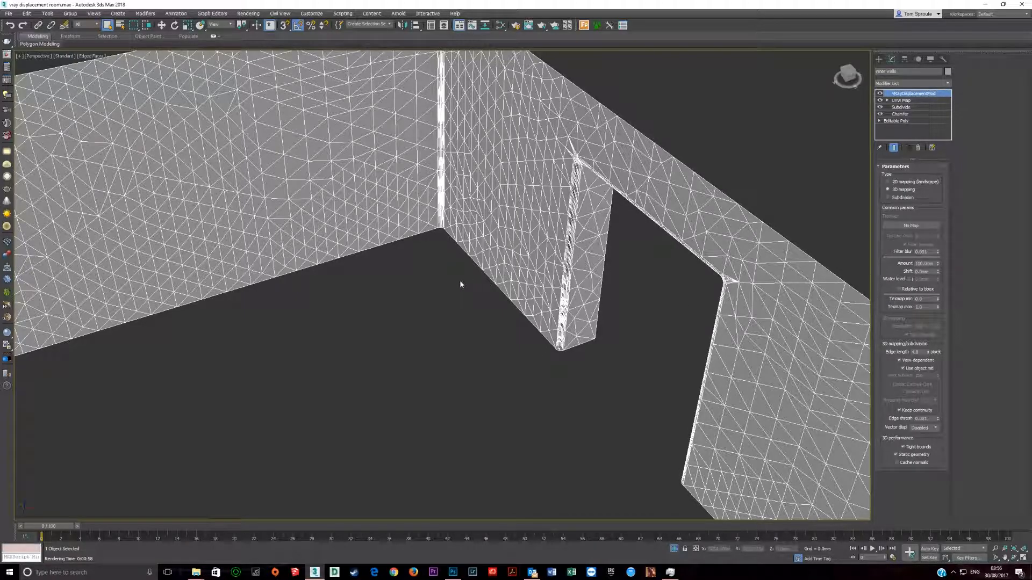
Step: Try an edge length of 10 pixels in the inner walls' VRayDisplacementMod and check its Keep continuity option
{"action": "scroll", "coordinate": [735, 329], "scroll_direction": "down", "scroll_amount": 4}
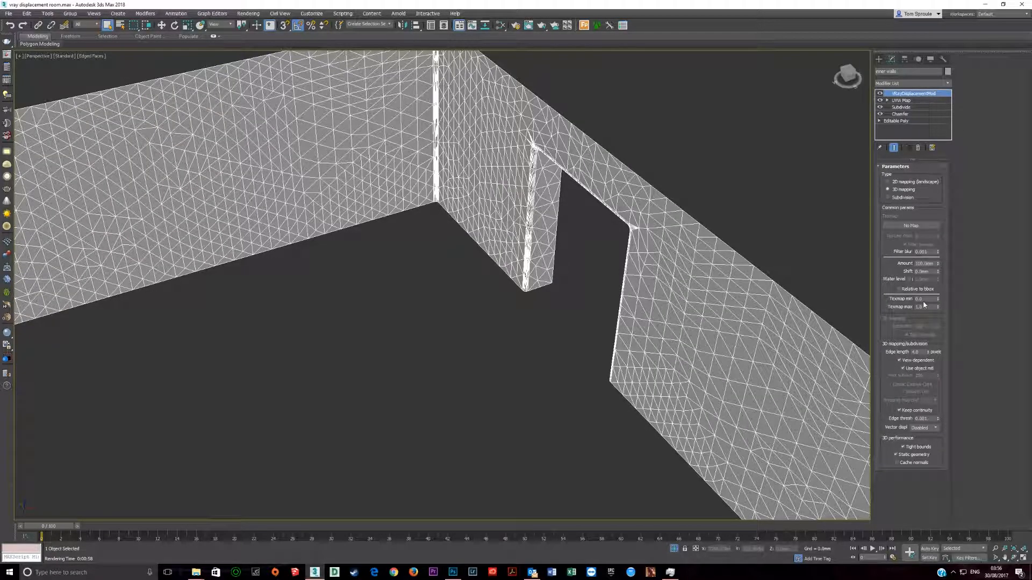
{"action": "left_click", "coordinate": [901, 411]}
{"action": "left_click", "coordinate": [919, 352]}
{"action": "type", "text": "10"}
{"action": "key", "text": "Return"}
{"action": "double_click", "coordinate": [925, 352]}
{"action": "left_click", "coordinate": [921, 352]}
{"action": "middle_click_drag", "start_coordinate": [683, 380], "coordinate": [666, 342]}
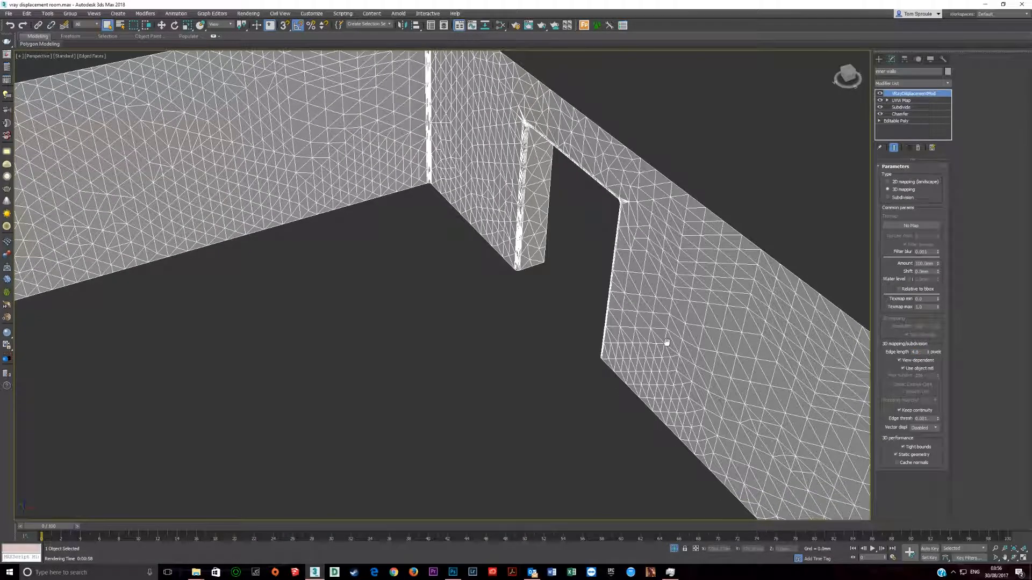
Step: End isolation of the inner walls and maximise the camera viewport that looks towards the doorway
{"action": "left_click", "coordinate": [675, 549]}
{"action": "scroll", "coordinate": [567, 383], "scroll_direction": "down", "scroll_amount": 5}
{"action": "middle_click_drag", "start_coordinate": [561, 398], "coordinate": [550, 301], "text": "alt"}
{"action": "key", "text": "alt+w"}
{"action": "left_click", "coordinate": [596, 436]}
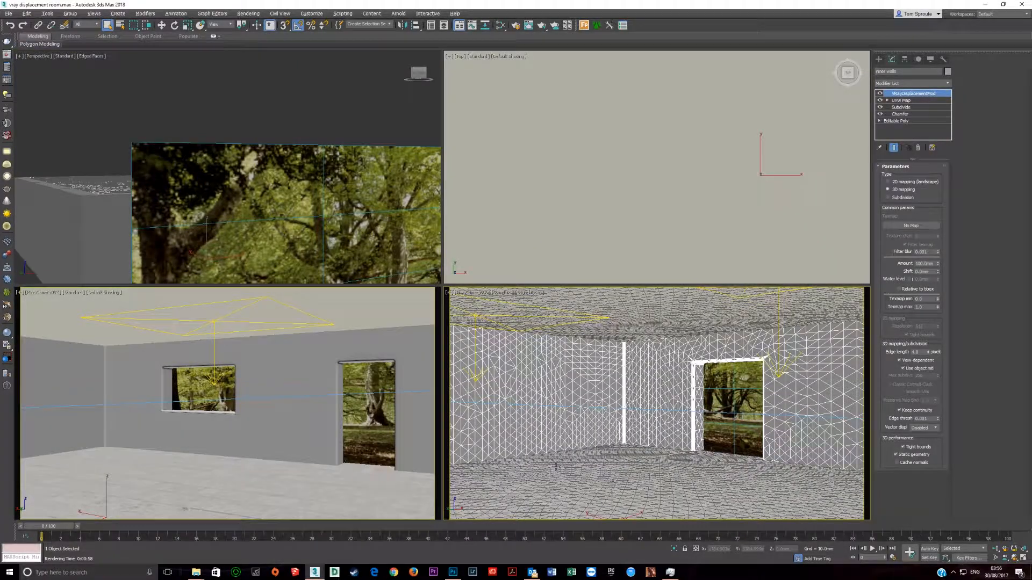
{"action": "key", "text": "alt+w"}
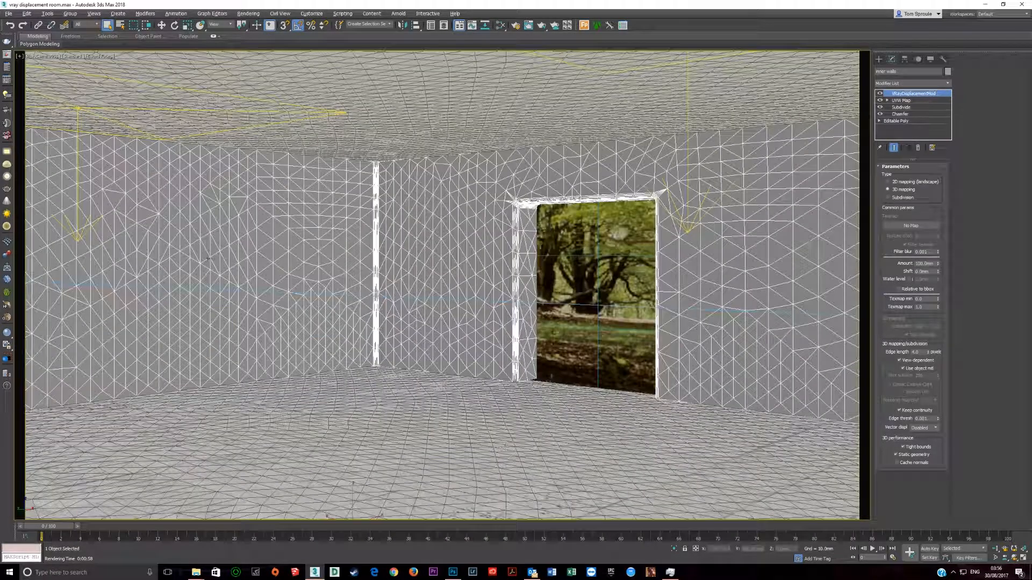
Step: Reopen the last V-Ray render and examine the floor tile joints, doorway edges and stone walls up close
{"action": "left_click", "coordinate": [7, 55]}
{"action": "scroll", "coordinate": [581, 538], "scroll_direction": "up", "scroll_amount": 4}
{"action": "middle_click_drag", "start_coordinate": [580, 538], "coordinate": [551, 391]}
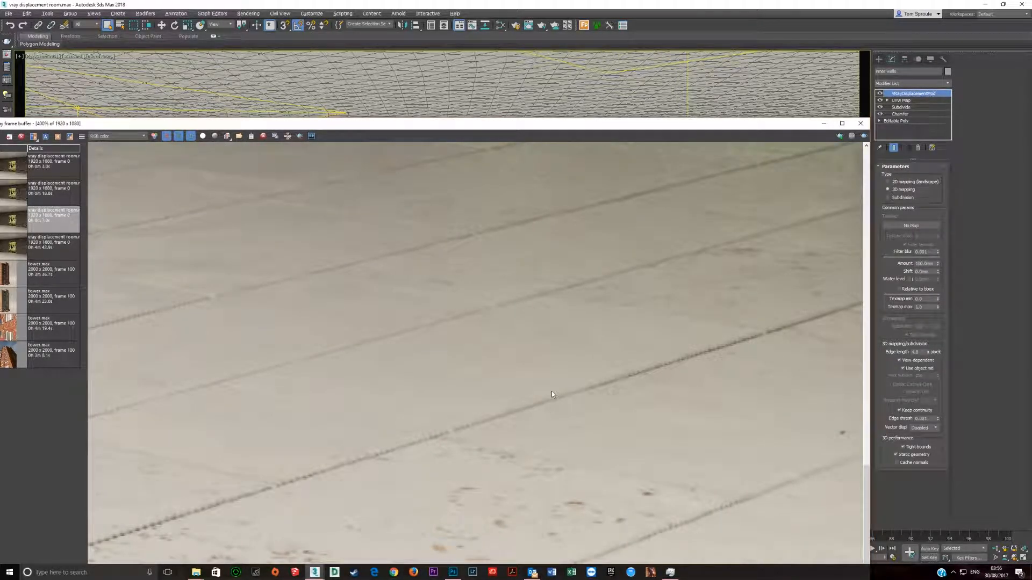
{"action": "middle_click_drag", "start_coordinate": [633, 371], "coordinate": [643, 258]}
{"action": "scroll", "coordinate": [434, 410], "scroll_direction": "down", "scroll_amount": 1}
{"action": "middle_click_drag", "start_coordinate": [605, 457], "coordinate": [580, 330]}
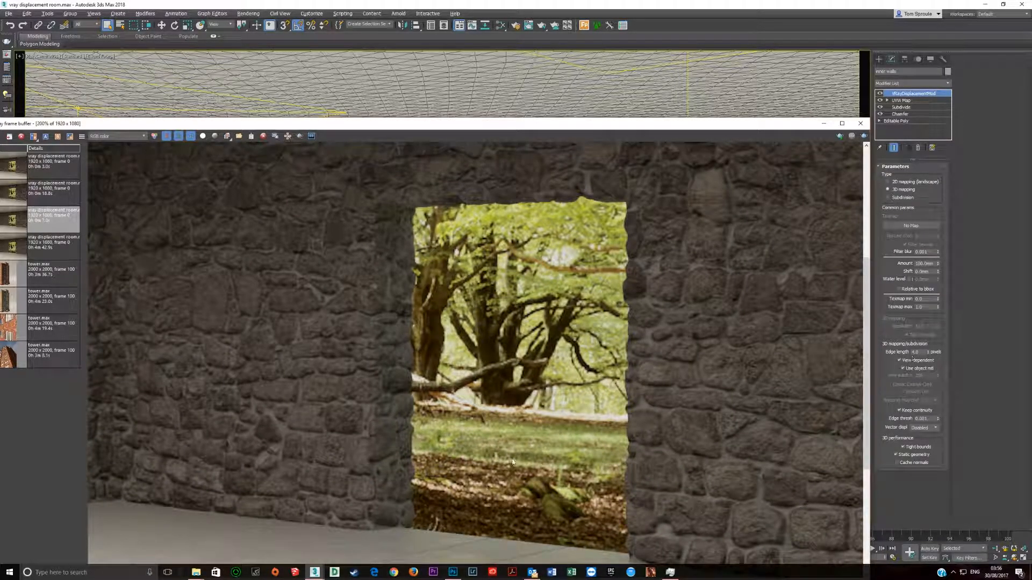
{"action": "scroll", "coordinate": [513, 461], "scroll_direction": "down", "scroll_amount": 3}
{"action": "scroll", "coordinate": [502, 417], "scroll_direction": "up", "scroll_amount": 3}
{"action": "middle_click_drag", "start_coordinate": [560, 484], "coordinate": [507, 357]}
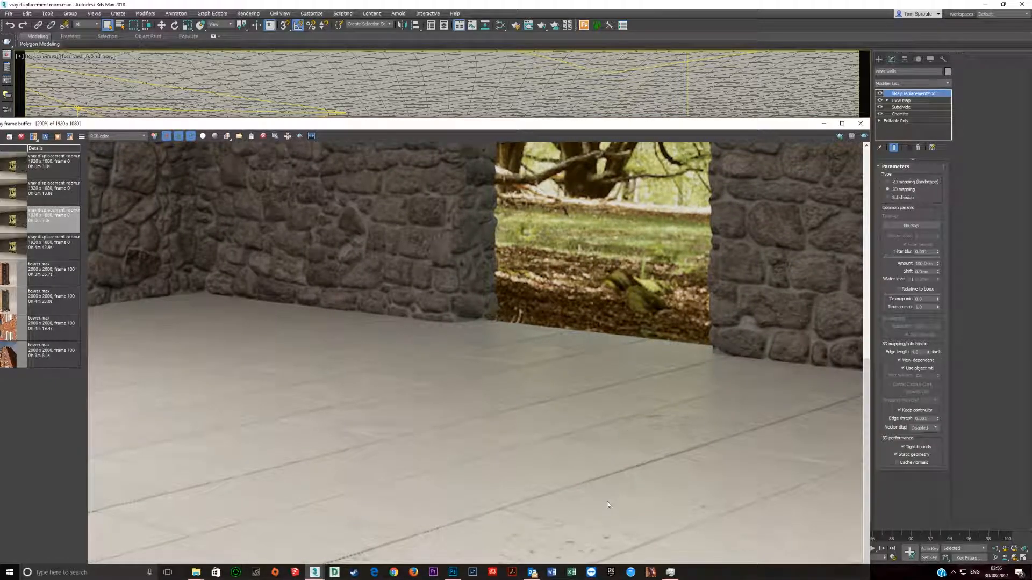
{"action": "middle_click_drag", "start_coordinate": [608, 503], "coordinate": [582, 410]}
{"action": "scroll", "coordinate": [582, 409], "scroll_direction": "up", "scroll_amount": 1}
{"action": "scroll", "coordinate": [582, 411], "scroll_direction": "down", "scroll_amount": 2}
{"action": "scroll", "coordinate": [582, 461], "scroll_direction": "up", "scroll_amount": 1}
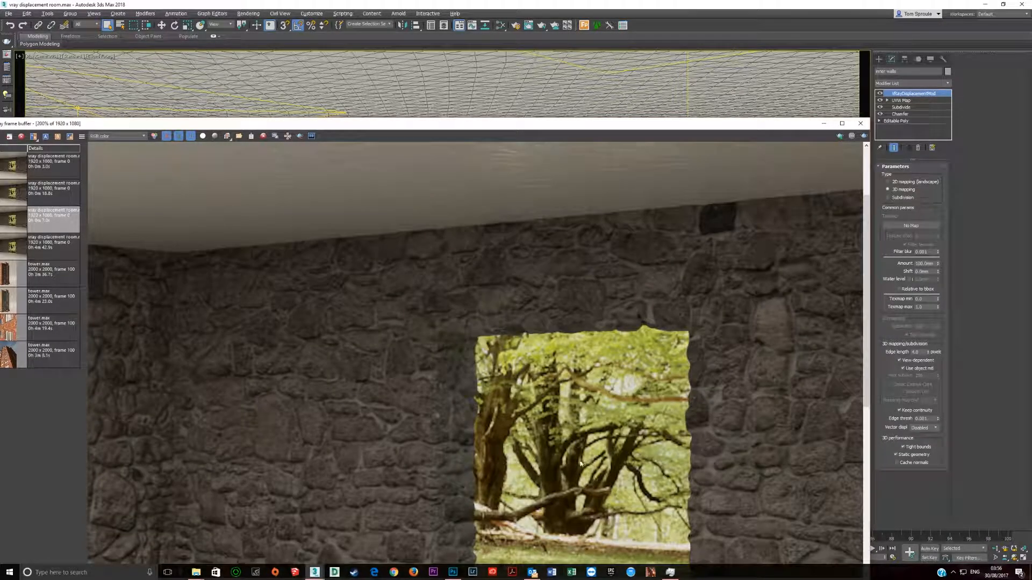
{"action": "scroll", "coordinate": [536, 410], "scroll_direction": "down", "scroll_amount": 1}
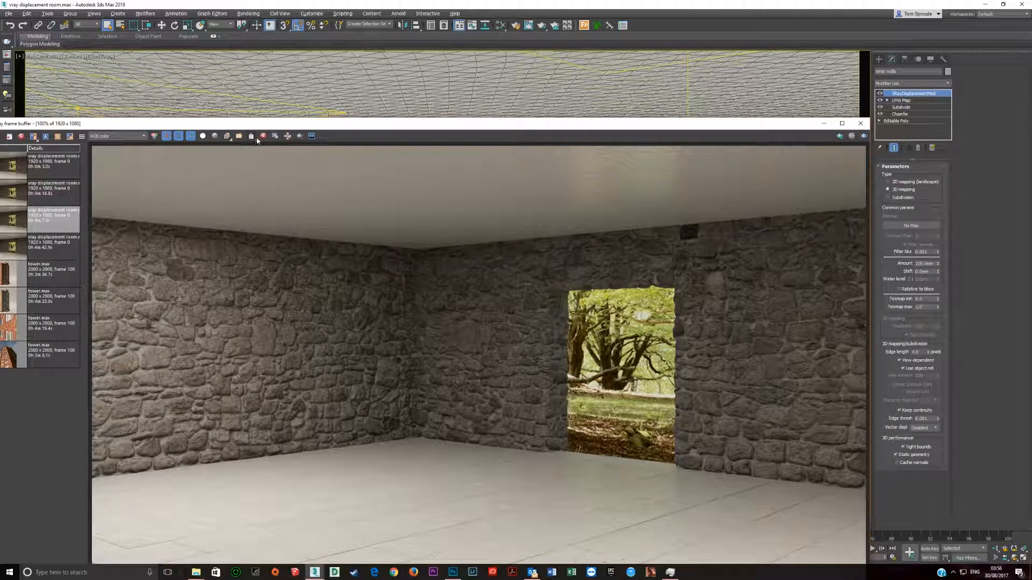
Step: Enable region rendering, define a region covering the floor across the full image width, and close the frame buffer
{"action": "left_click", "coordinate": [299, 136]}
{"action": "left_click_drag", "start_coordinate": [368, 124], "coordinate": [368, 23]}
{"action": "left_click_drag", "start_coordinate": [92, 337], "coordinate": [866, 480]}
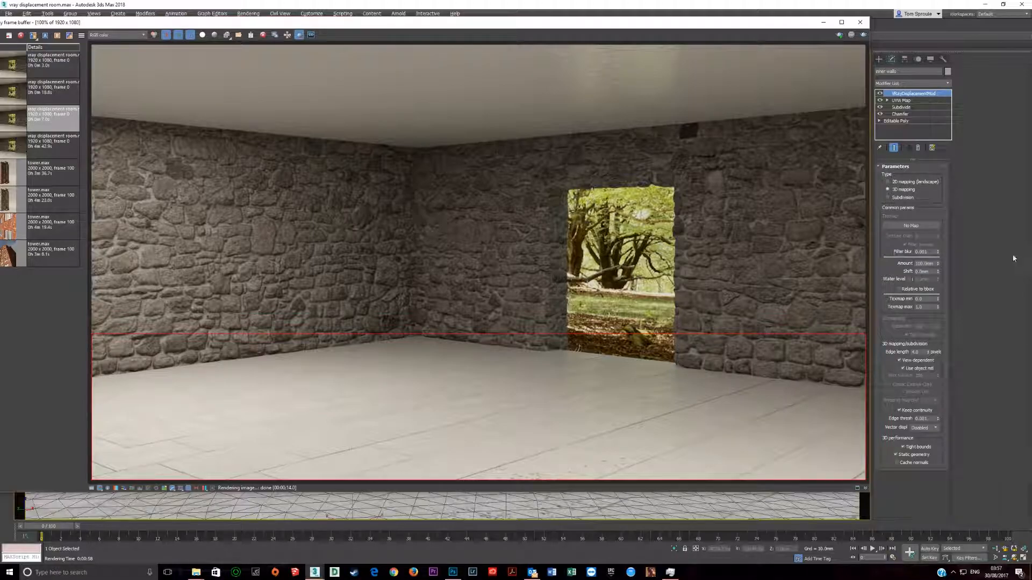
{"action": "left_click", "coordinate": [861, 23]}
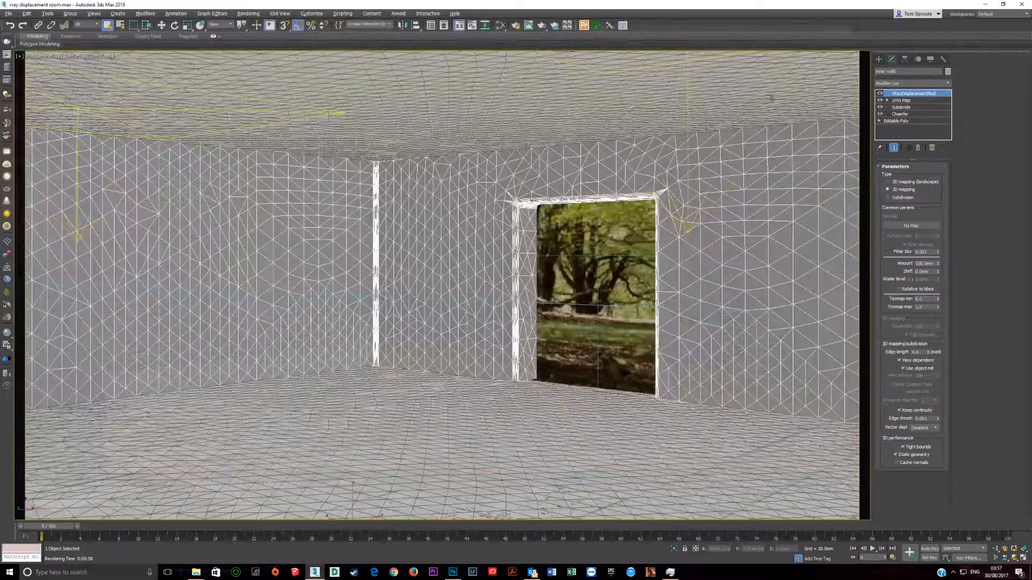
Step: Select the floor and set its VRayDisplacementMod edge length to 3 pixels
{"action": "left_click", "coordinate": [496, 473]}
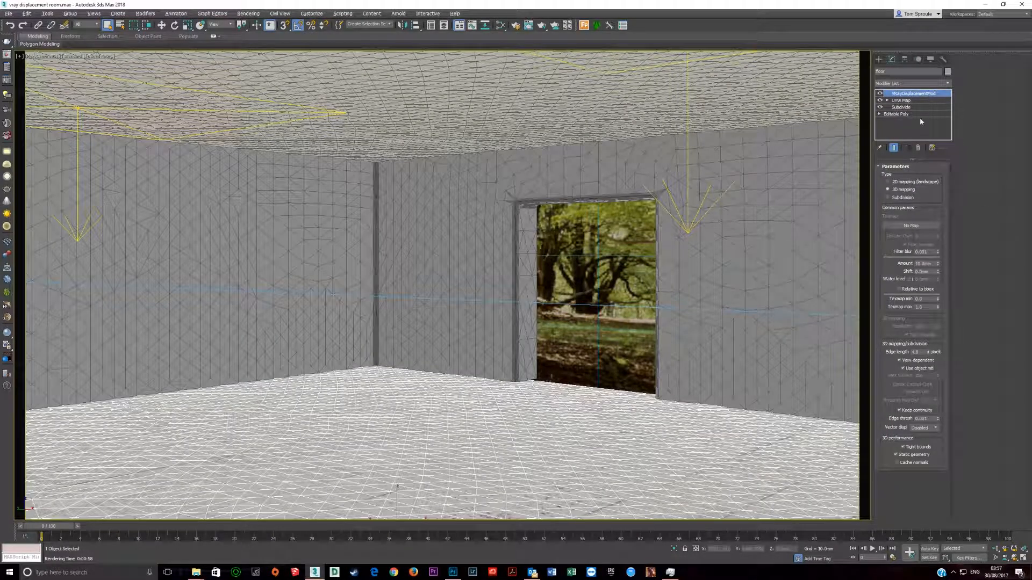
{"action": "double_click", "coordinate": [934, 264]}
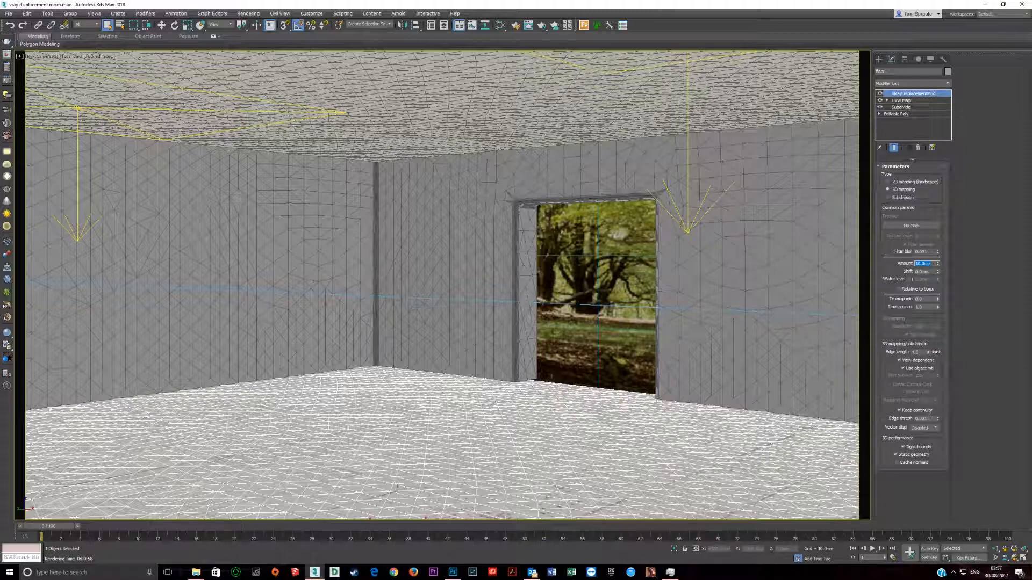
{"action": "double_click", "coordinate": [919, 352]}
{"action": "type", "text": "3"}
{"action": "key", "text": "Return"}
Step: Render the floor region from Render Setup and monitor 3ds Max's memory use in Task Manager
{"action": "left_click", "coordinate": [672, 571]}
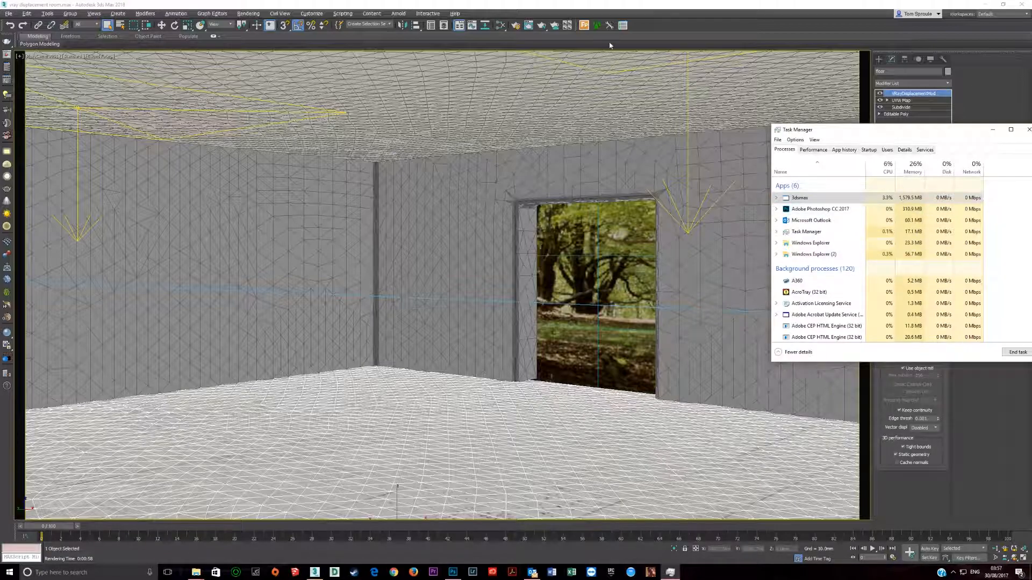
{"action": "left_click", "coordinate": [563, 4]}
{"action": "left_click", "coordinate": [514, 26]}
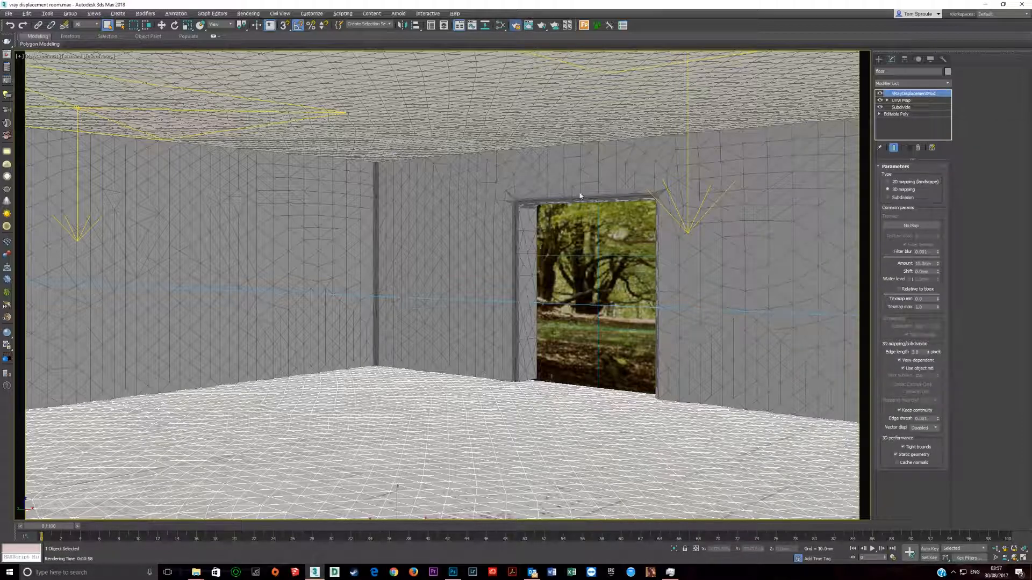
{"action": "left_click", "coordinate": [598, 72]}
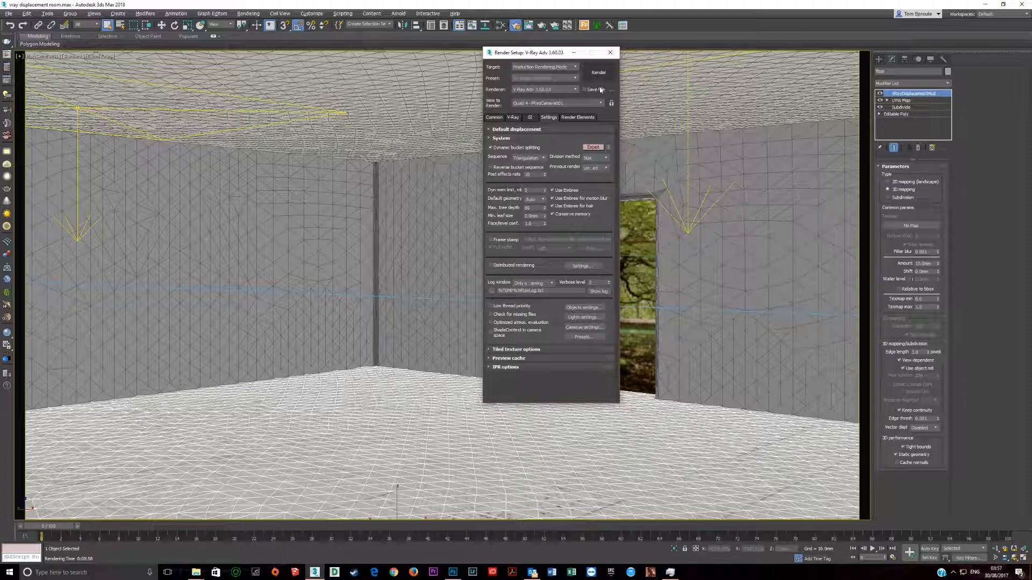
{"action": "left_click", "coordinate": [670, 572]}
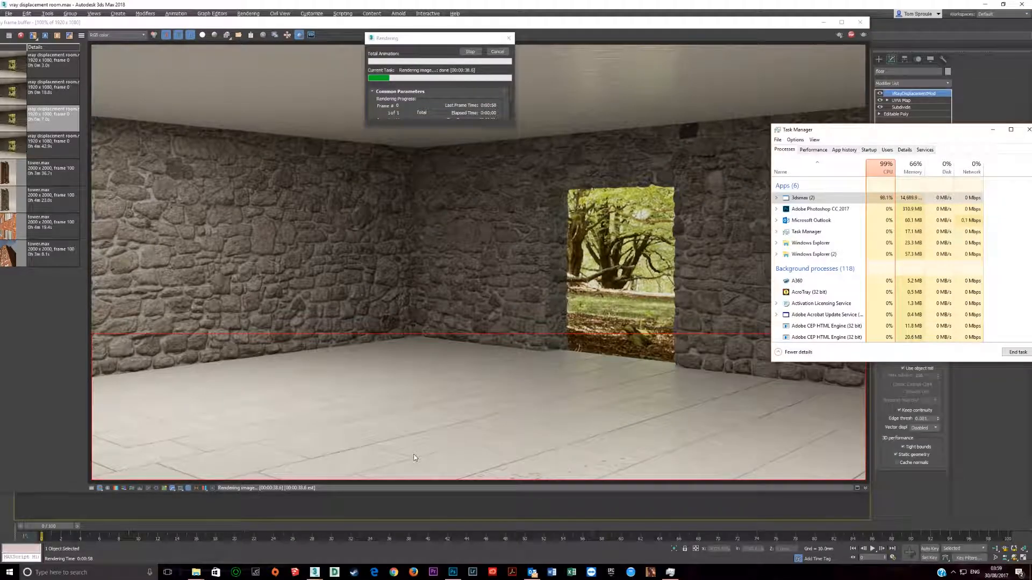
Step: Examine the re-rendered floor tile joints up close in the frame buffer
{"action": "left_click", "coordinate": [514, 425]}
{"action": "scroll", "coordinate": [514, 425], "scroll_direction": "up", "scroll_amount": 5}
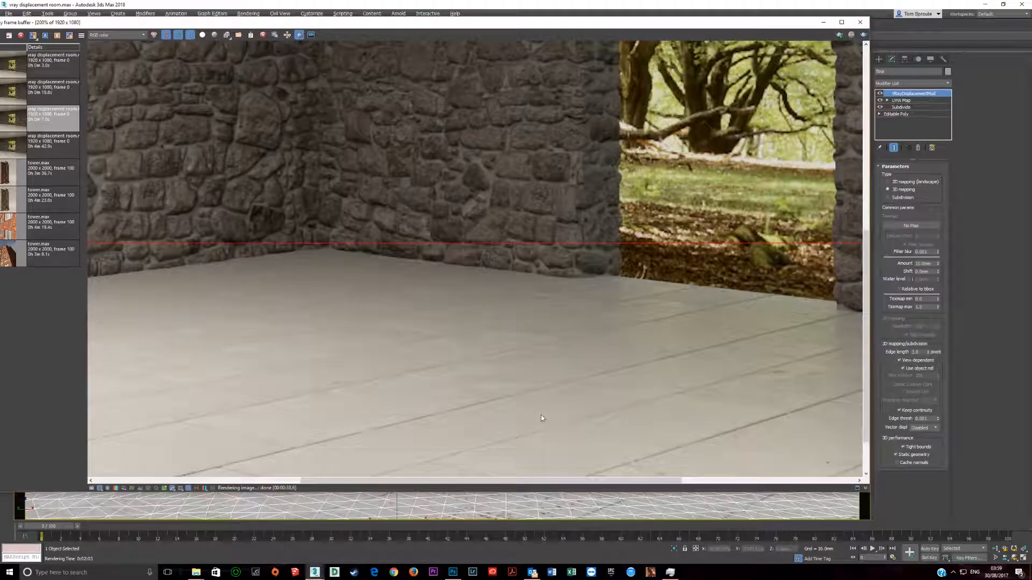
{"action": "scroll", "coordinate": [532, 408], "scroll_direction": "down", "scroll_amount": 3}
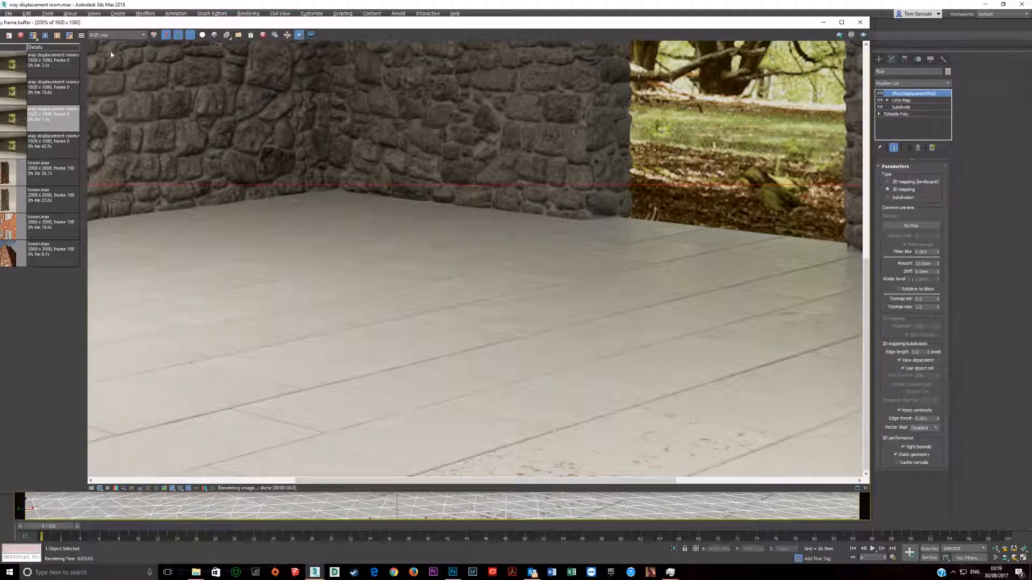
Step: Save the new render to the frame buffer history and set it as A, with the previous render as B
{"action": "left_click_drag", "start_coordinate": [37, 25], "coordinate": [103, 15]}
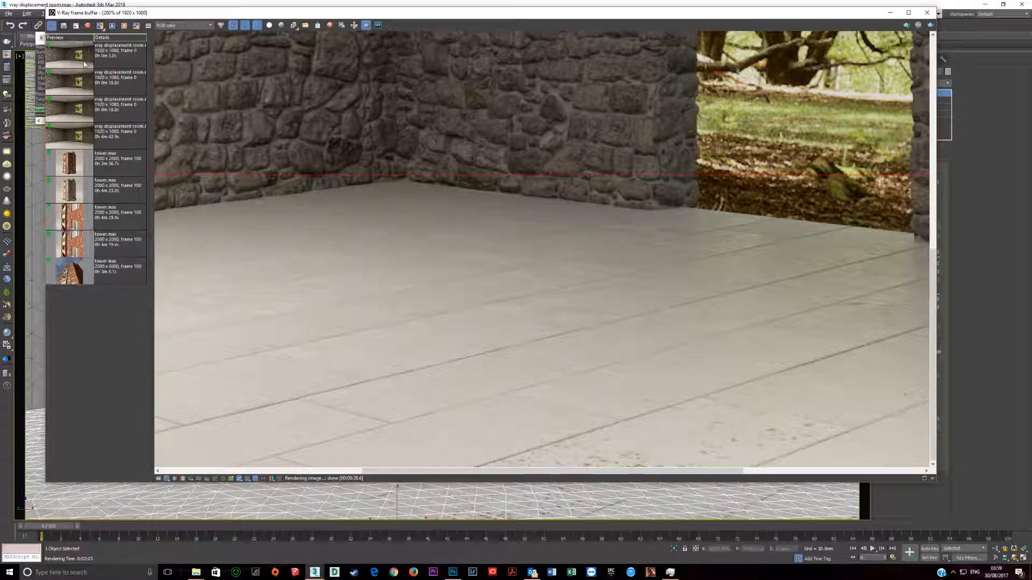
{"action": "left_click", "coordinate": [67, 61]}
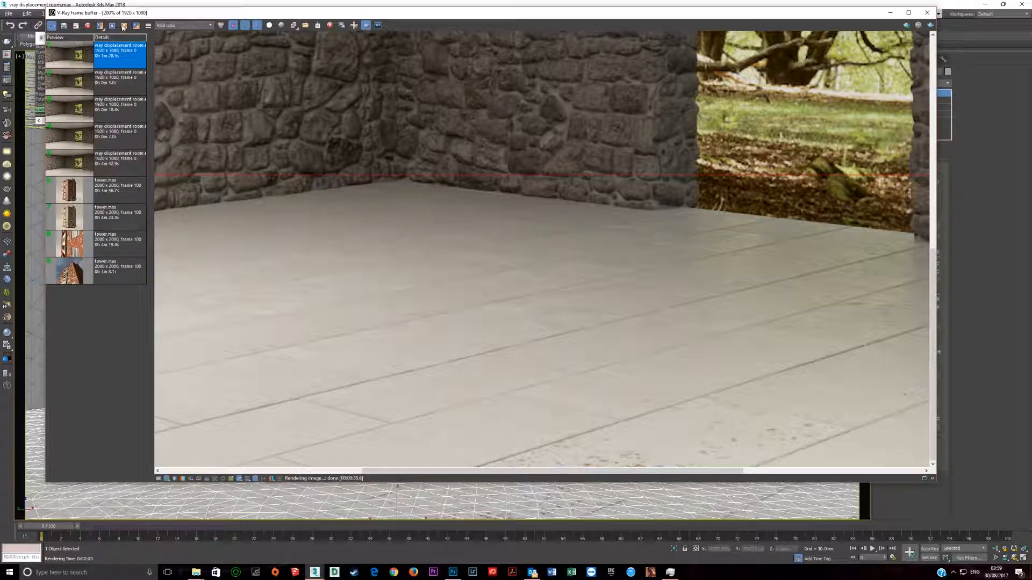
{"action": "left_click", "coordinate": [112, 25]}
{"action": "left_click", "coordinate": [119, 80]}
{"action": "left_click", "coordinate": [125, 26]}
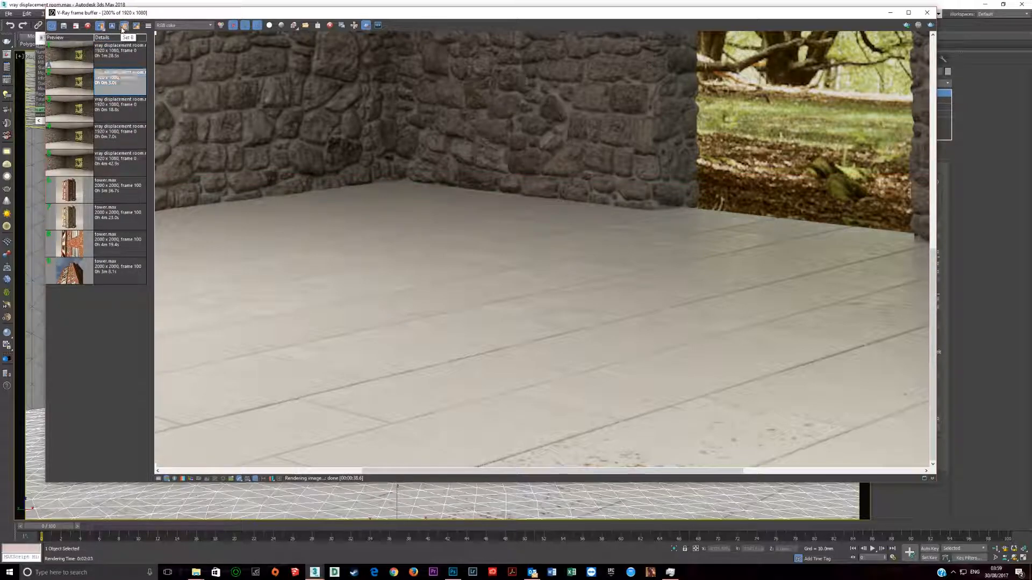
Step: Compare the A and B renders with the split divider, both along the floor tile joints and across the whole room
{"action": "scroll", "coordinate": [483, 305], "scroll_direction": "down", "scroll_amount": 2}
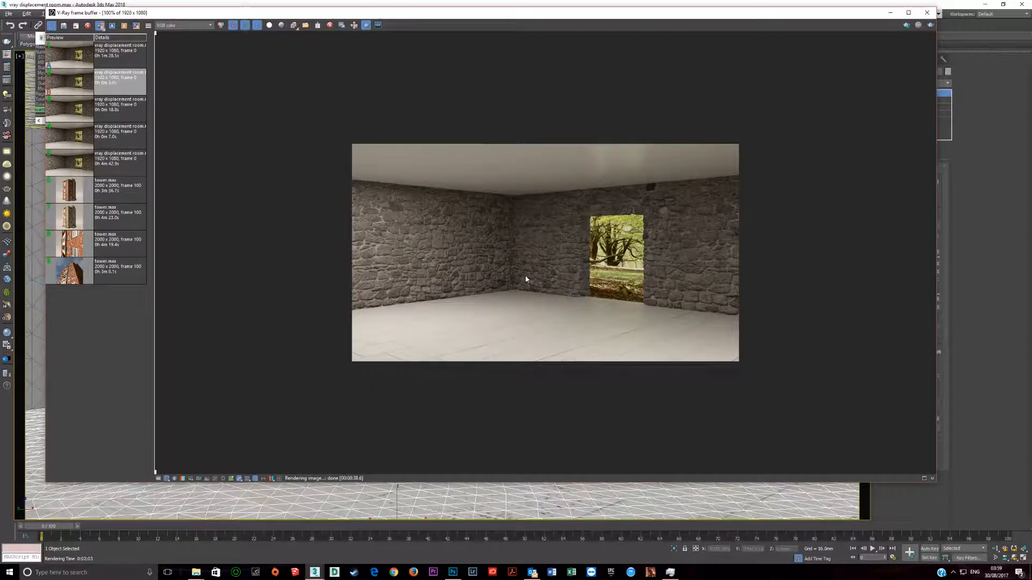
{"action": "scroll", "coordinate": [524, 275], "scroll_direction": "up", "scroll_amount": 1}
{"action": "left_click_drag", "start_coordinate": [155, 37], "coordinate": [594, 145]}
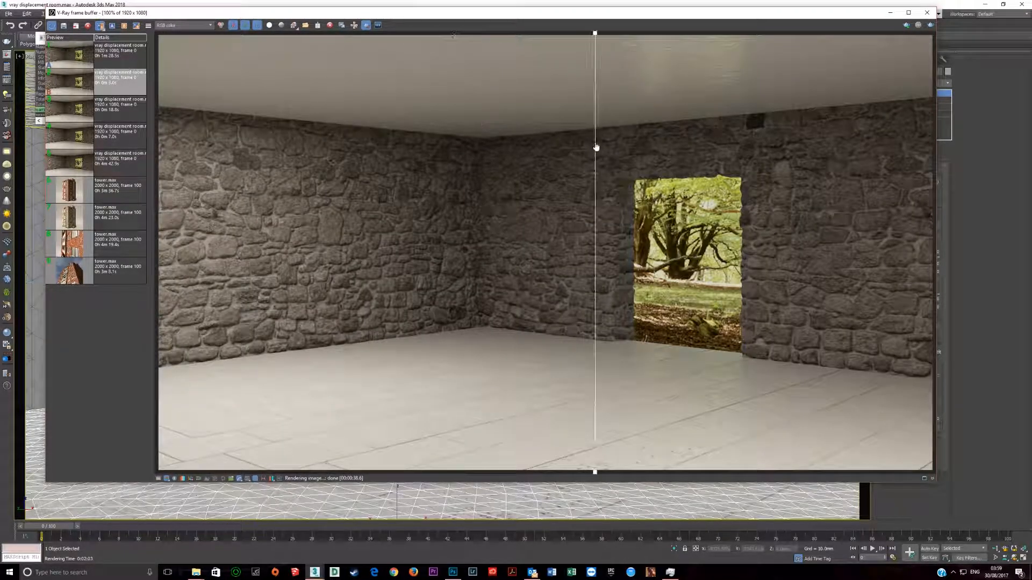
{"action": "scroll", "coordinate": [579, 442], "scroll_direction": "up", "scroll_amount": 1}
{"action": "scroll", "coordinate": [578, 441], "scroll_direction": "up", "scroll_amount": 1}
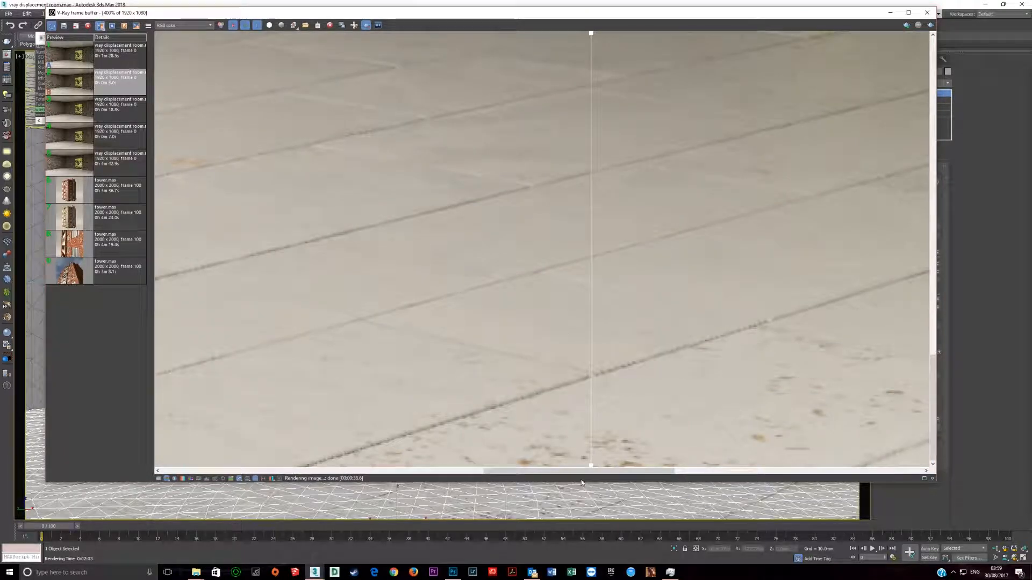
{"action": "left_click_drag", "start_coordinate": [592, 469], "coordinate": [400, 432]}
{"action": "scroll", "coordinate": [417, 468], "scroll_direction": "up", "scroll_amount": 2}
{"action": "scroll", "coordinate": [451, 346], "scroll_direction": "down", "scroll_amount": 1}
{"action": "middle_click_drag", "start_coordinate": [445, 414], "coordinate": [445, 228]}
{"action": "left_click_drag", "start_coordinate": [403, 470], "coordinate": [668, 403]}
{"action": "scroll", "coordinate": [532, 406], "scroll_direction": "down", "scroll_amount": 1}
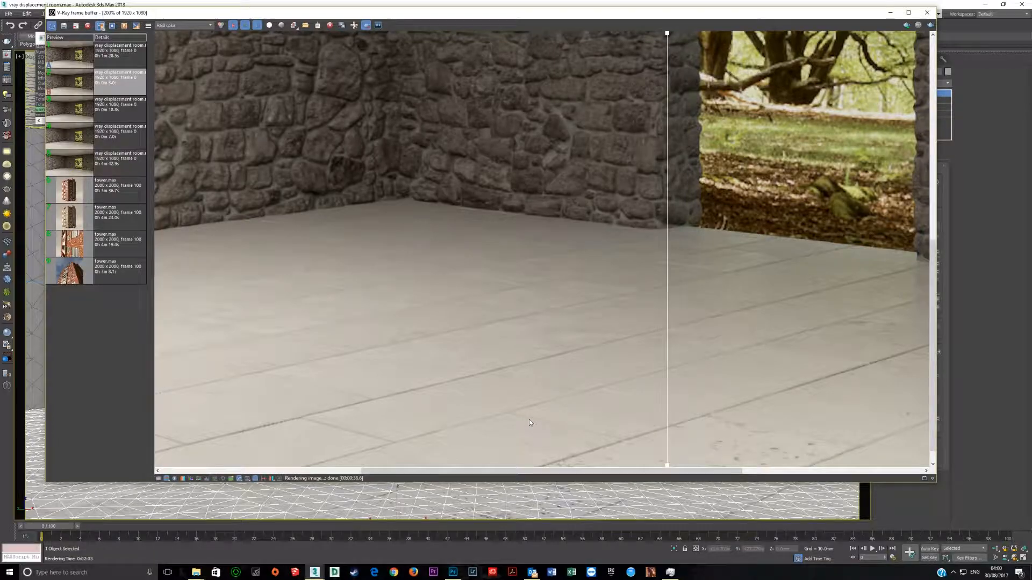
{"action": "scroll", "coordinate": [529, 423], "scroll_direction": "down", "scroll_amount": 1}
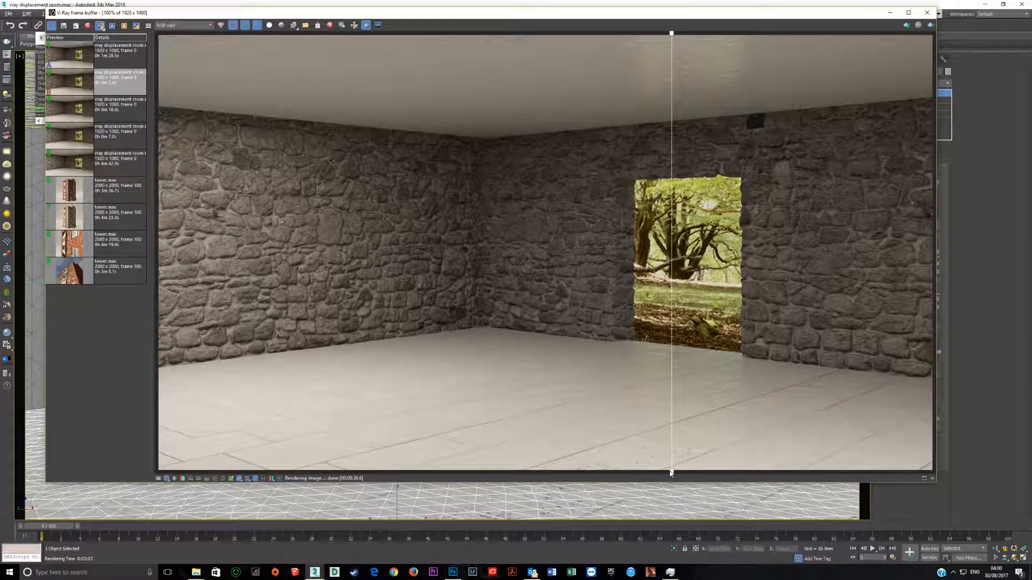
{"action": "left_click_drag", "start_coordinate": [672, 474], "coordinate": [483, 475]}
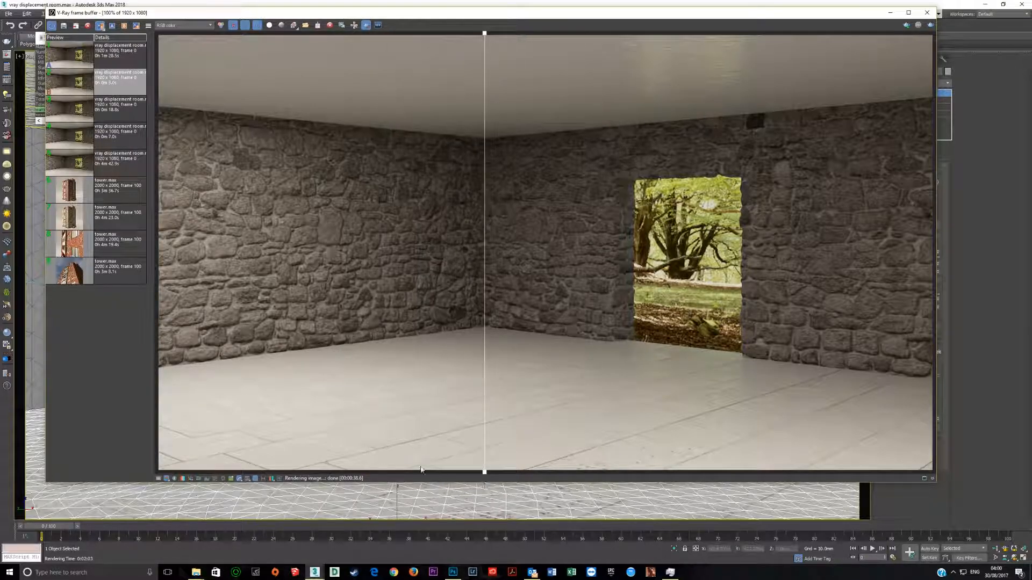
{"action": "scroll", "coordinate": [437, 439], "scroll_direction": "up", "scroll_amount": 1}
{"action": "scroll", "coordinate": [438, 439], "scroll_direction": "up", "scroll_amount": 1}
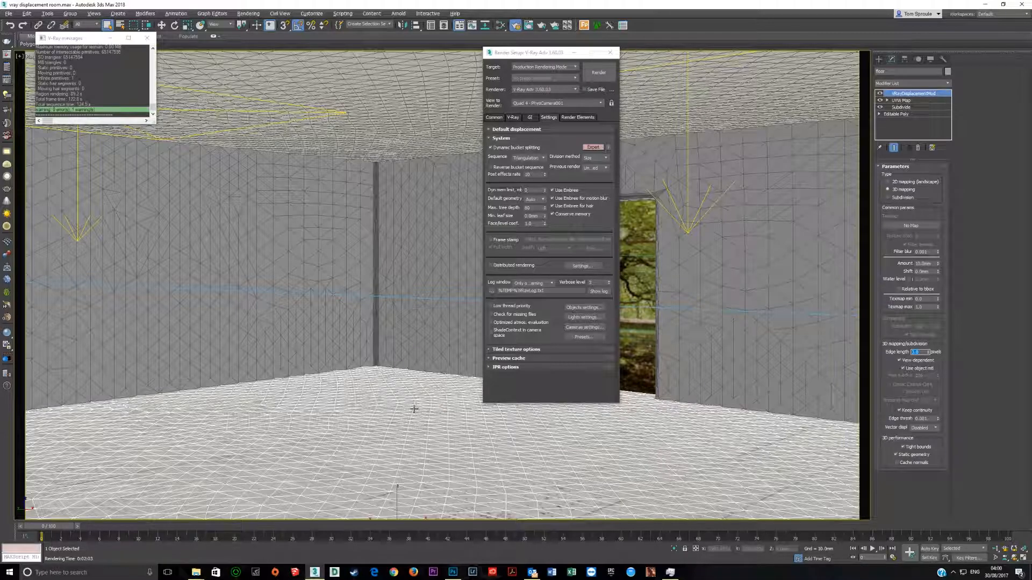
Step: Select the ceiling and review the Amount and Shift values of its VRayDisplacementMod
{"action": "left_click", "coordinate": [418, 342]}
{"action": "left_click", "coordinate": [435, 115]}
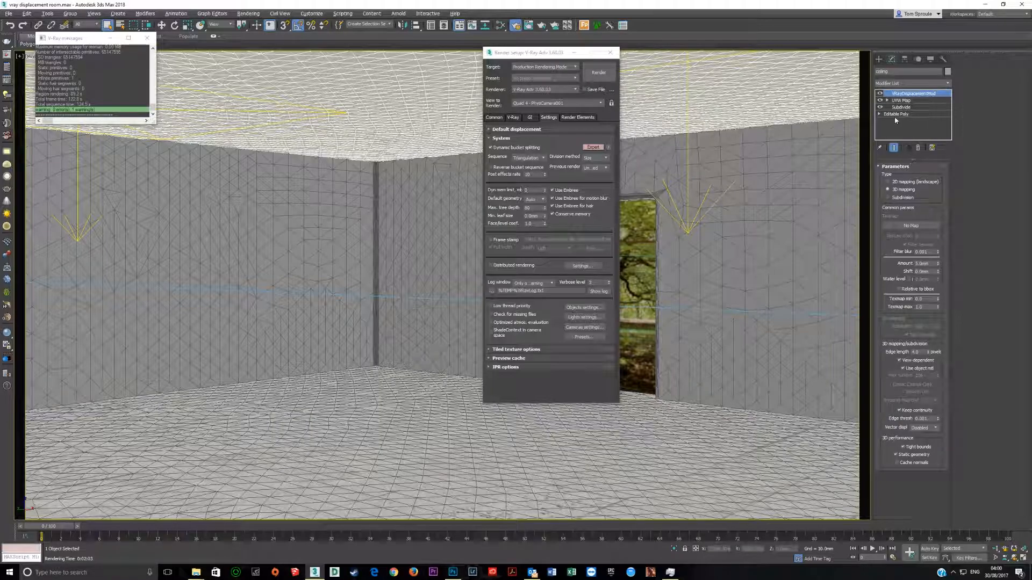
{"action": "double_click", "coordinate": [921, 263]}
{"action": "left_click", "coordinate": [930, 271]}
Step: Try Shift values of 2.5 and -2.5 mm on the ceiling's displacement
{"action": "double_click", "coordinate": [936, 264]}
{"action": "key", "text": "Tab"}
{"action": "type", "text": "2.5"}
{"action": "key", "text": "Return"}
{"action": "type", "text": "-2.5"}
{"action": "key", "text": "Return"}
Step: Turn off Use object mtl in the ceiling's displacement and disconnect triplanar Map #30 from Material #39's Displacement input
{"action": "left_click_drag", "start_coordinate": [919, 352], "coordinate": [857, 378]}
{"action": "left_click", "coordinate": [903, 370]}
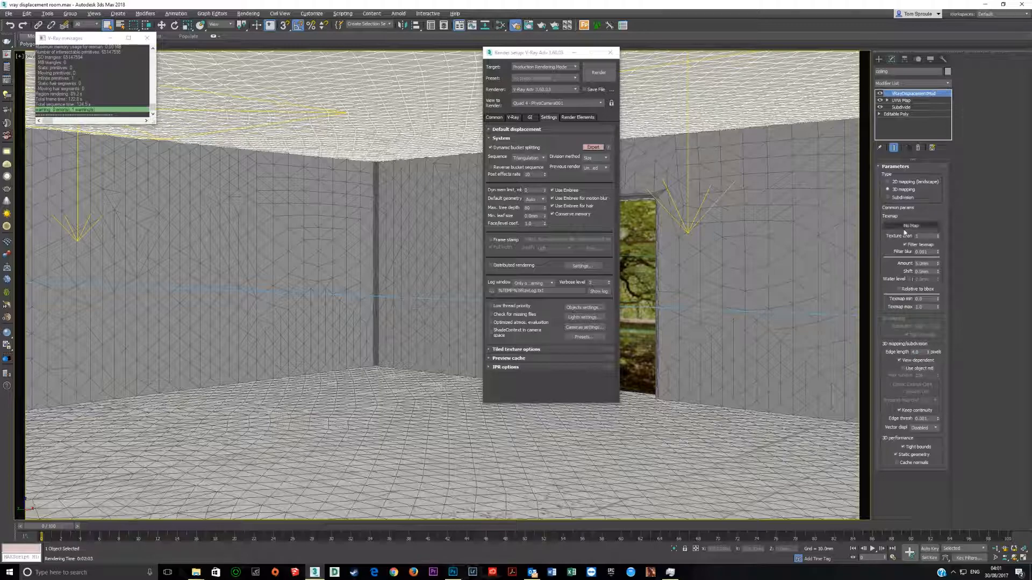
{"action": "key", "text": "m"}
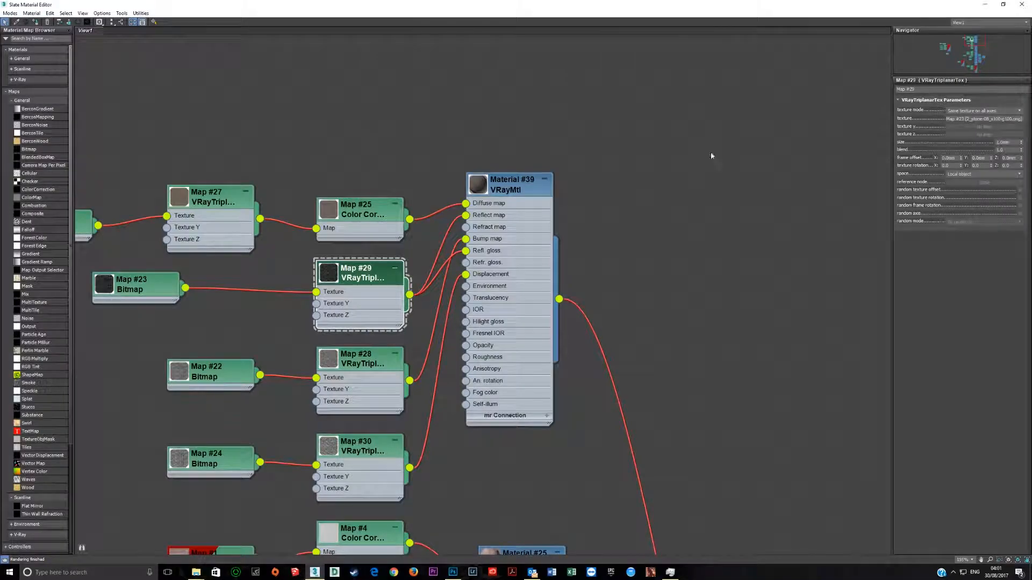
{"action": "left_click_drag", "start_coordinate": [466, 275], "coordinate": [450, 427]}
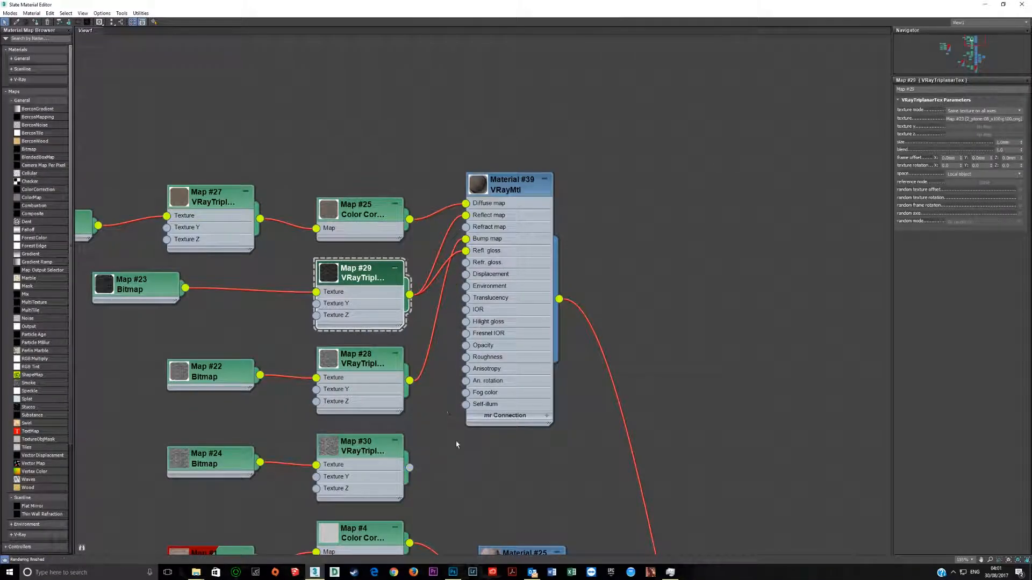
Step: Shrink and reposition the Slate Material Editor so the Map #30 node and the modifier's displacement parameters are both visible
{"action": "left_click", "coordinate": [1003, 5]}
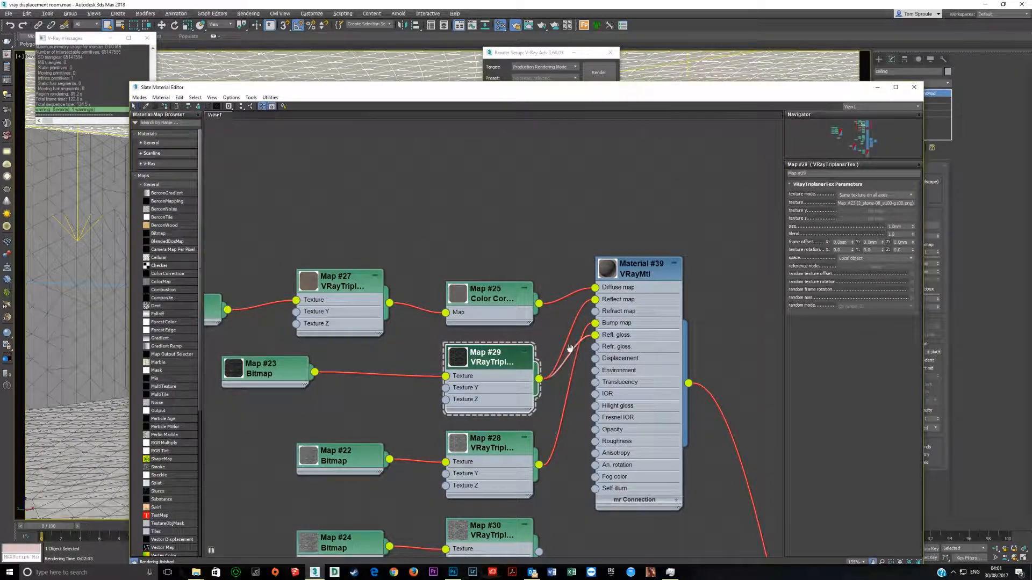
{"action": "middle_click_drag", "start_coordinate": [571, 350], "coordinate": [486, 160]}
{"action": "scroll", "coordinate": [434, 375], "scroll_direction": "down", "scroll_amount": 2}
{"action": "scroll", "coordinate": [434, 374], "scroll_direction": "down", "scroll_amount": 2}
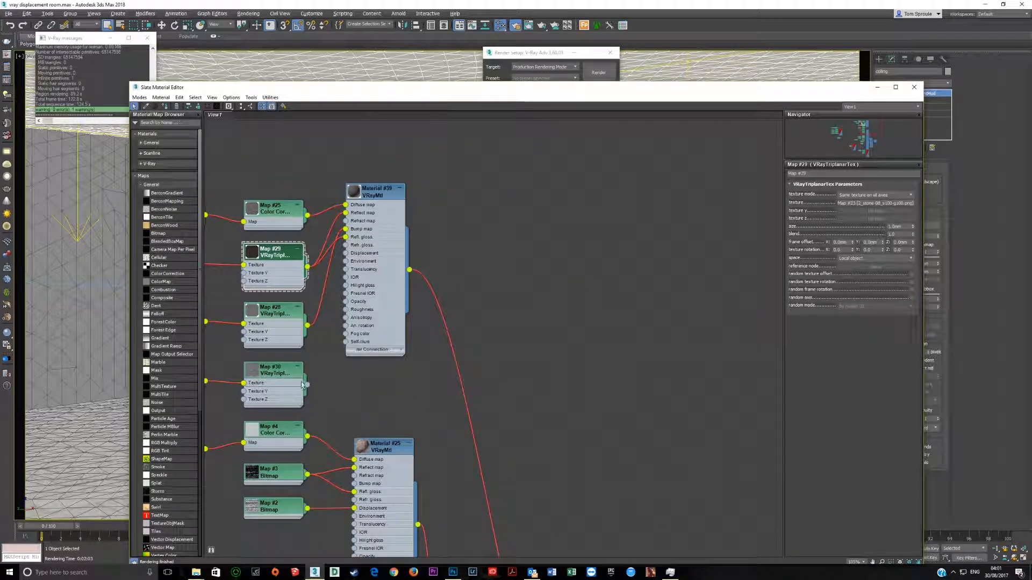
{"action": "left_click_drag", "start_coordinate": [882, 89], "coordinate": [730, 65]}
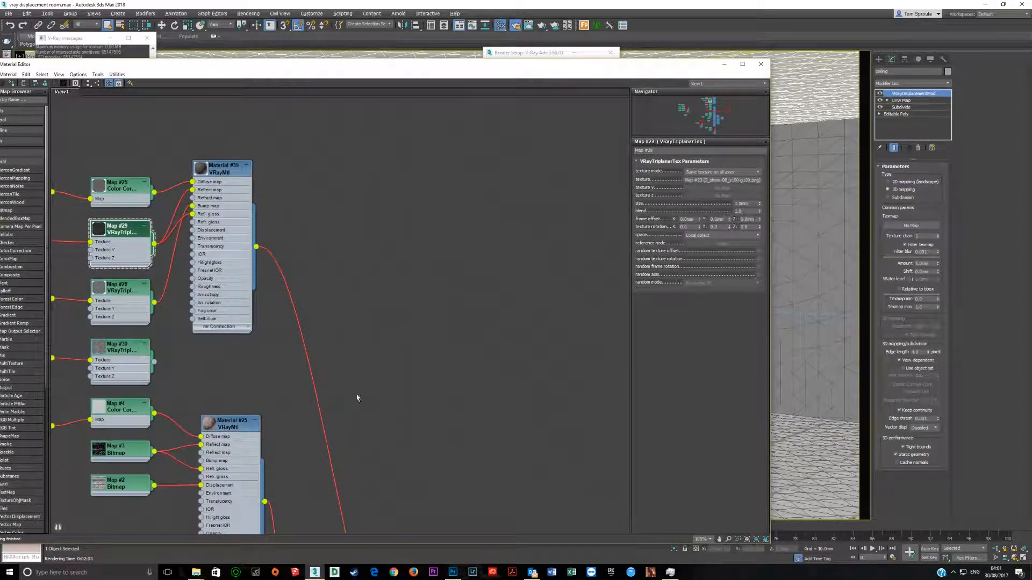
Step: Connect triplanar Map #30 to the Texmap slot of the ceiling's VRayDisplacementMod as an instance
{"action": "left_click_drag", "start_coordinate": [154, 364], "coordinate": [910, 228]}
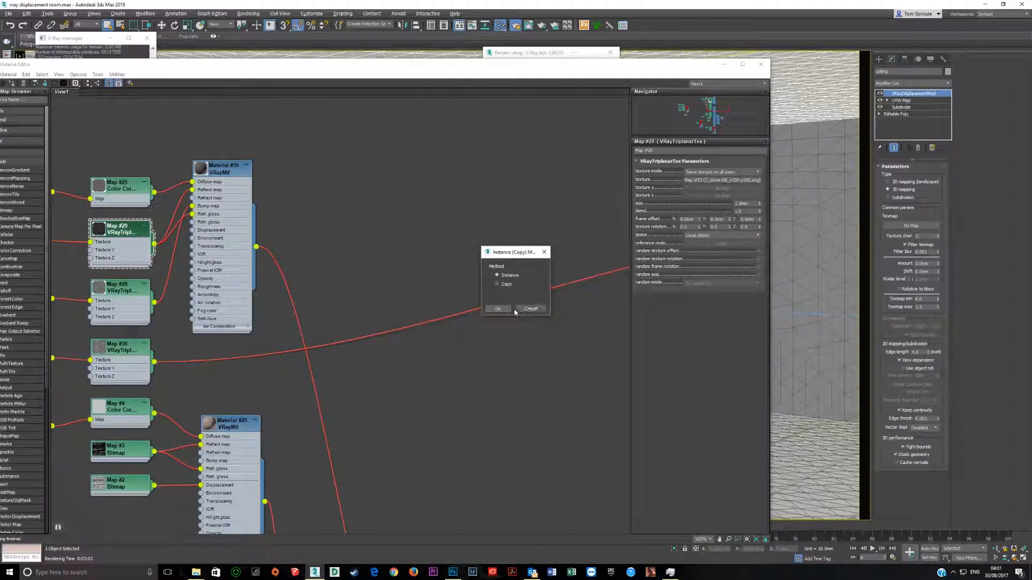
{"action": "key", "text": "Return"}
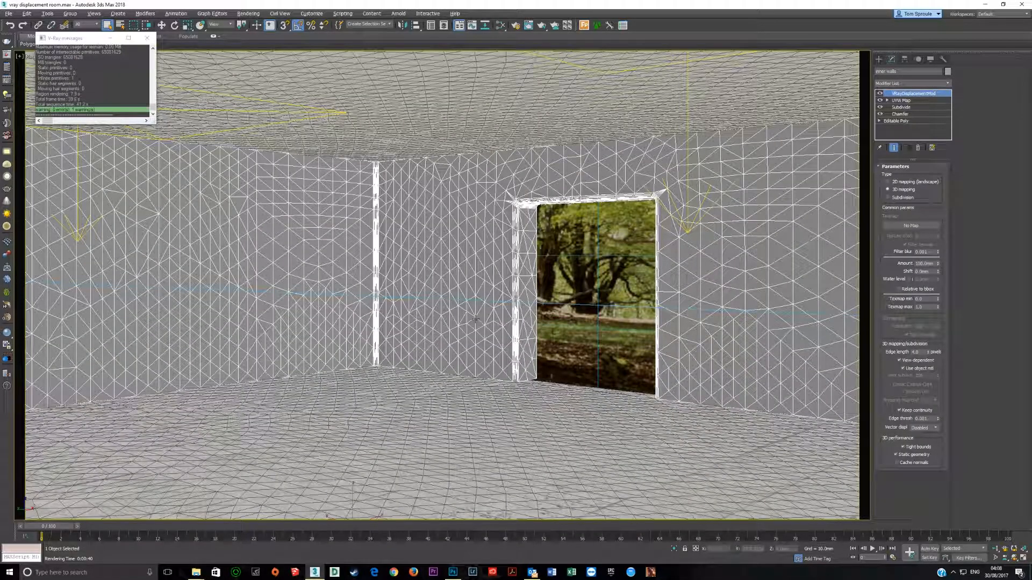
Step: View the image of the DM00 displacement bitmap in the Slate Material Editor
{"action": "key", "text": "m"}
{"action": "middle_click_drag", "start_coordinate": [256, 403], "coordinate": [404, 322]}
{"action": "scroll", "coordinate": [312, 366], "scroll_direction": "up", "scroll_amount": 1}
{"action": "middle_click_drag", "start_coordinate": [313, 366], "coordinate": [262, 443]}
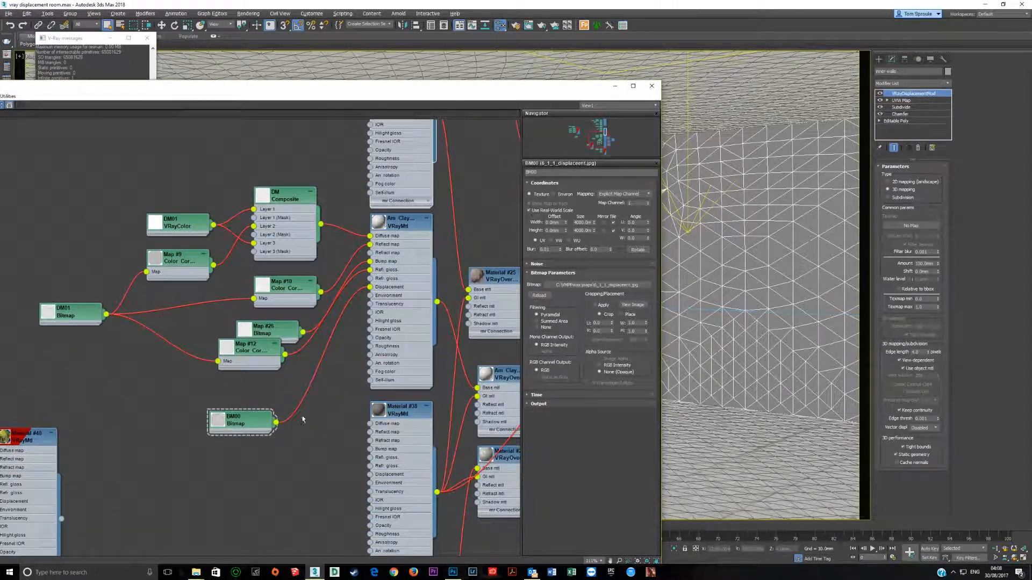
{"action": "left_click", "coordinate": [254, 429]}
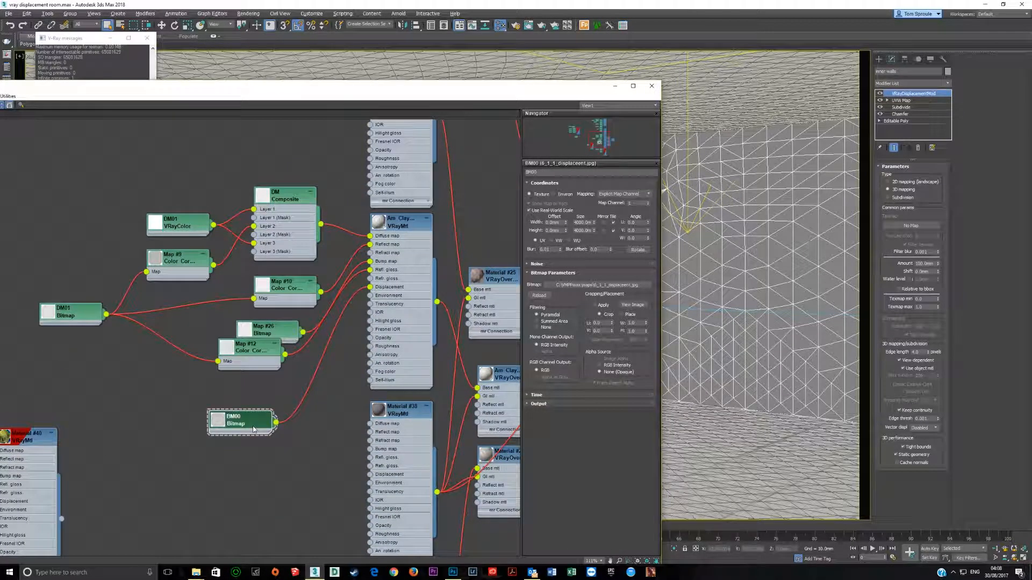
{"action": "left_click", "coordinate": [633, 305]}
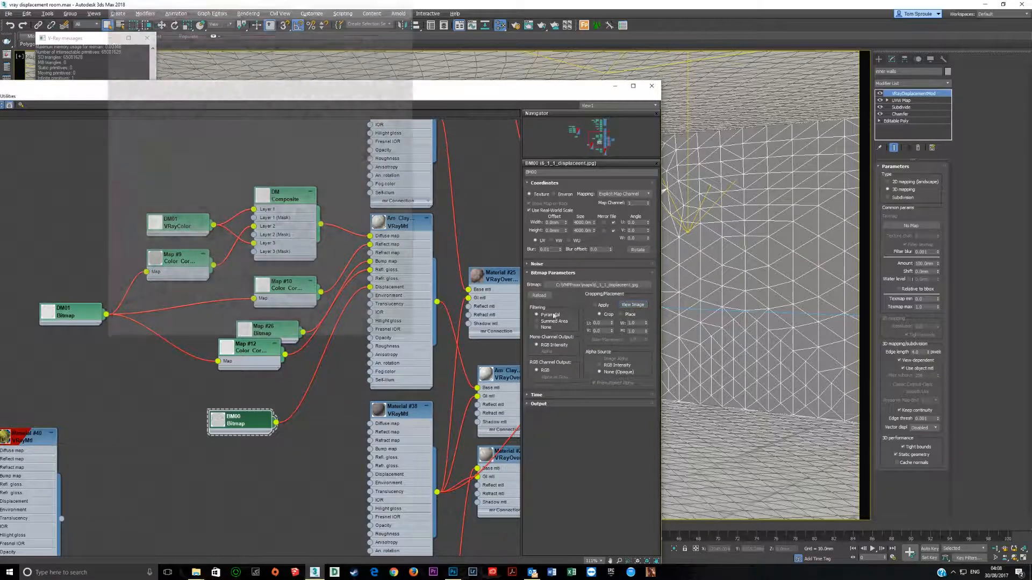
{"action": "scroll", "coordinate": [361, 239], "scroll_direction": "up", "scroll_amount": 1}
{"action": "left_click", "coordinate": [368, 55]}
{"action": "scroll", "coordinate": [336, 171], "scroll_direction": "up", "scroll_amount": 3}
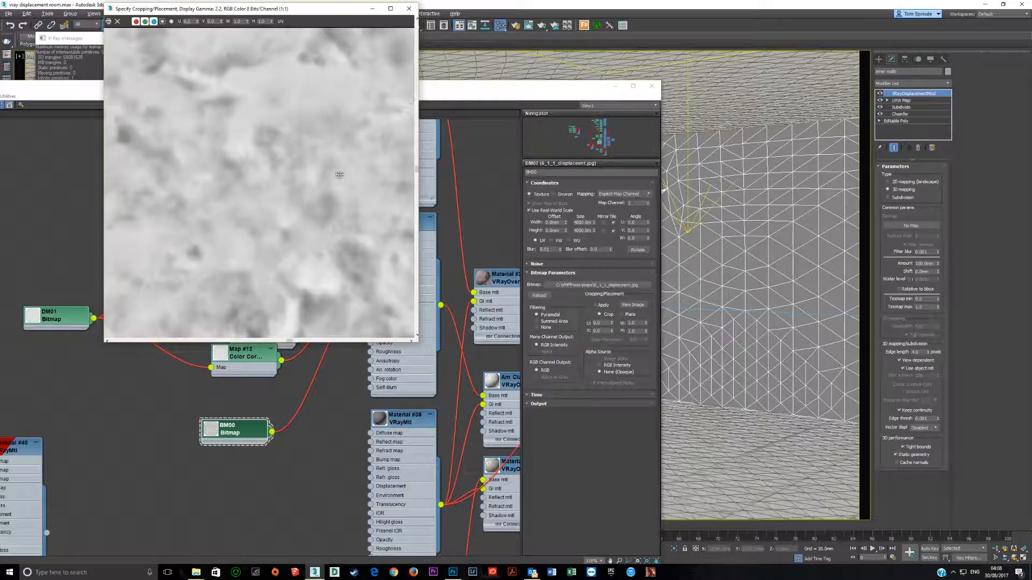
{"action": "left_click", "coordinate": [410, 8]}
Step: View the stone displacement image of bitmap Map #24, which feeds triplanar Map #30
{"action": "scroll", "coordinate": [295, 142], "scroll_direction": "down", "scroll_amount": 1}
{"action": "middle_click_drag", "start_coordinate": [293, 140], "coordinate": [260, 405]}
{"action": "scroll", "coordinate": [295, 284], "scroll_direction": "up", "scroll_amount": 4}
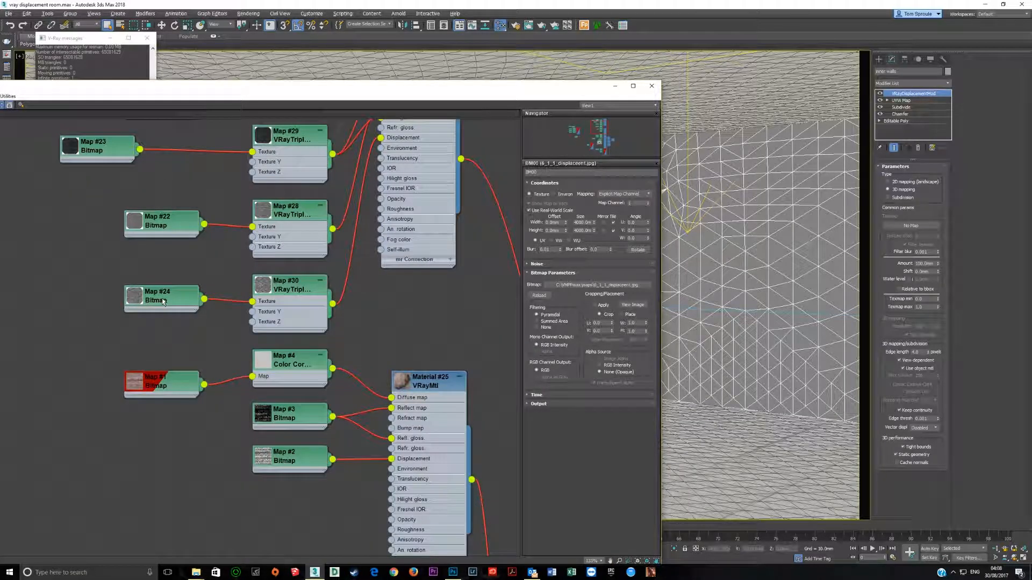
{"action": "left_click", "coordinate": [162, 299]}
{"action": "left_click", "coordinate": [632, 305]}
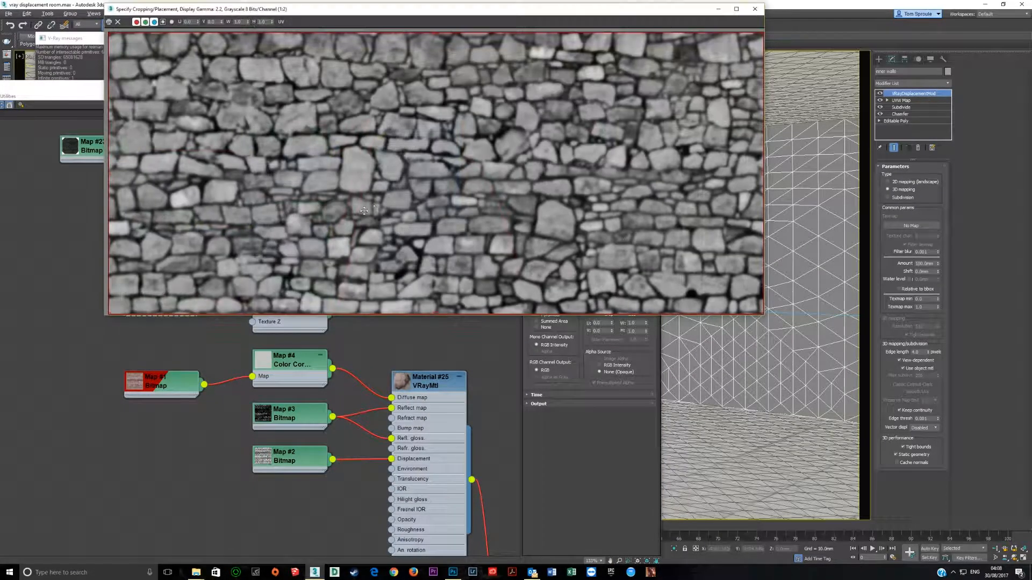
{"action": "left_click", "coordinate": [755, 9]}
Step: Connect the brick override Material #25 to slot 1 of the Multi/Sub-Object Material #36
{"action": "scroll", "coordinate": [280, 282], "scroll_direction": "down", "scroll_amount": 1}
{"action": "middle_click_drag", "start_coordinate": [280, 283], "coordinate": [176, 180]}
{"action": "scroll", "coordinate": [224, 225], "scroll_direction": "down", "scroll_amount": 2}
{"action": "middle_click_drag", "start_coordinate": [371, 430], "coordinate": [239, 301]}
{"action": "scroll", "coordinate": [265, 322], "scroll_direction": "up", "scroll_amount": 2}
{"action": "scroll", "coordinate": [240, 300], "scroll_direction": "up", "scroll_amount": 1}
{"action": "left_click_drag", "start_coordinate": [232, 261], "coordinate": [302, 310]}
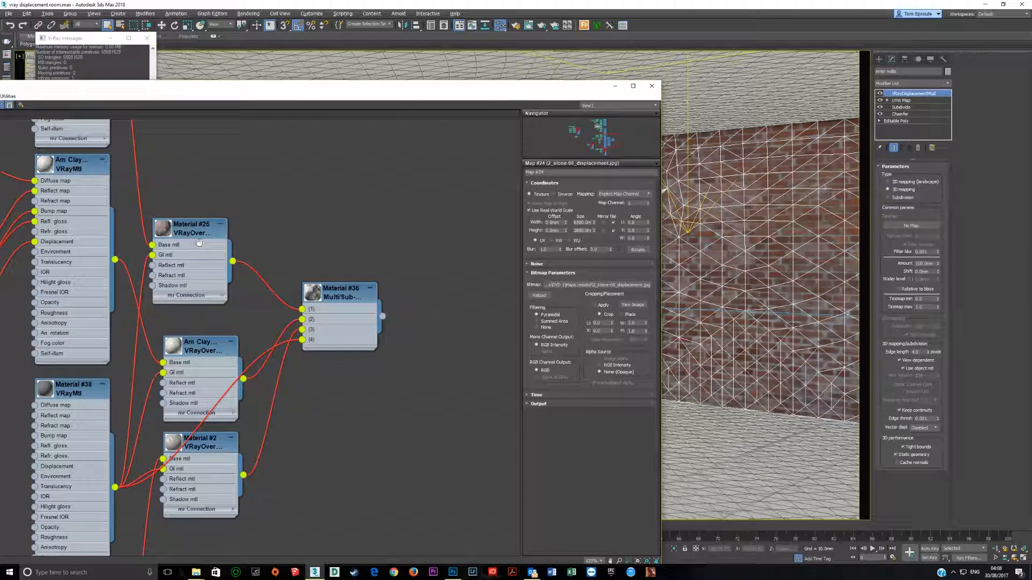
{"action": "middle_click_drag", "start_coordinate": [257, 238], "coordinate": [280, 267]}
Step: Set the inner walls' VRayDisplacementMod Amount to 15 mm and render the room again
{"action": "right_click", "coordinate": [697, 196]}
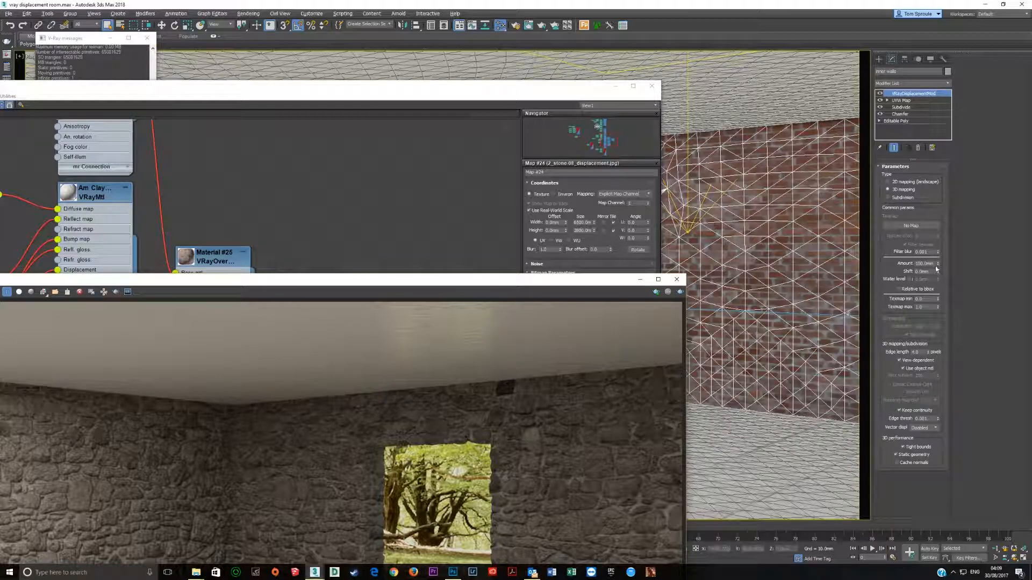
{"action": "left_click", "coordinate": [913, 94]}
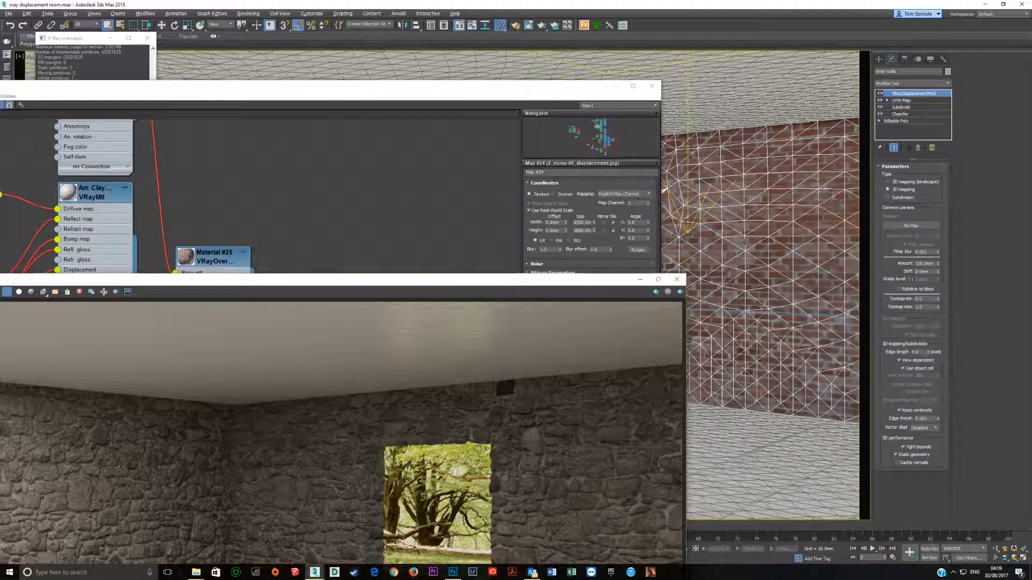
{"action": "double_click", "coordinate": [935, 263]}
{"action": "type", "text": "15"}
{"action": "key", "text": "Tab"}
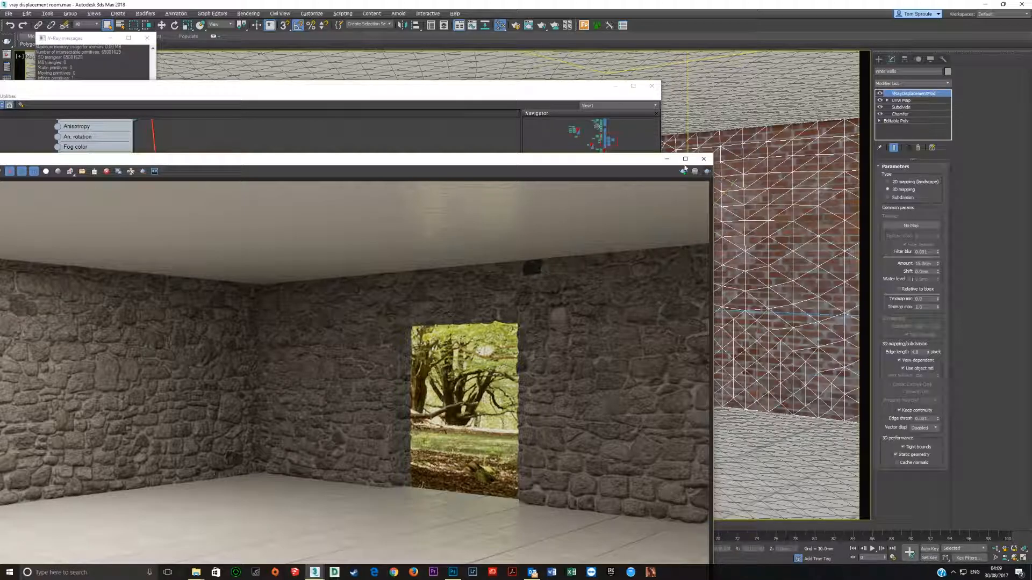
{"action": "left_click_drag", "start_coordinate": [618, 158], "coordinate": [746, 44]}
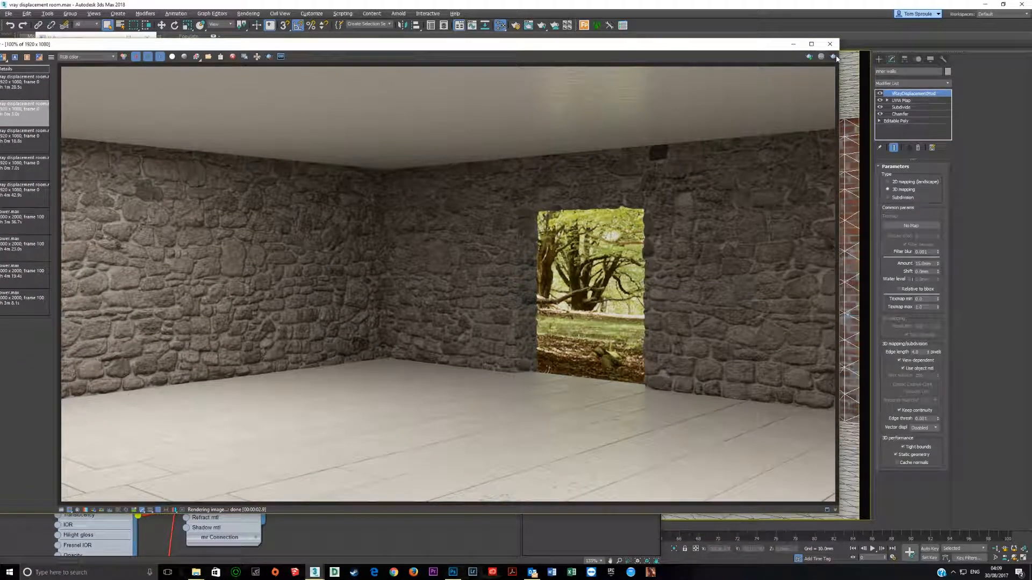
{"action": "left_click", "coordinate": [833, 56]}
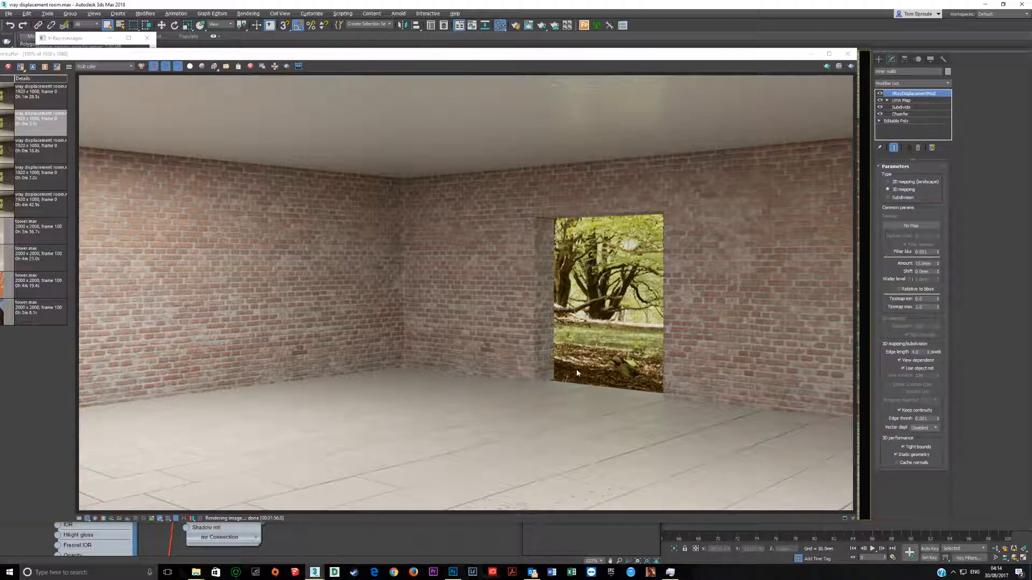
Step: Examine the displaced brick edges around the window opening in the render at close range
{"action": "scroll", "coordinate": [576, 217], "scroll_direction": "up", "scroll_amount": 3}
{"action": "middle_click_drag", "start_coordinate": [481, 228], "coordinate": [506, 149]}
{"action": "middle_click_drag", "start_coordinate": [427, 279], "coordinate": [411, 120]}
{"action": "middle_click_drag", "start_coordinate": [424, 255], "coordinate": [428, 238]}
{"action": "scroll", "coordinate": [423, 327], "scroll_direction": "down", "scroll_amount": 1}
{"action": "middle_click_drag", "start_coordinate": [423, 327], "coordinate": [440, 396]}
{"action": "scroll", "coordinate": [437, 326], "scroll_direction": "up", "scroll_amount": 2}
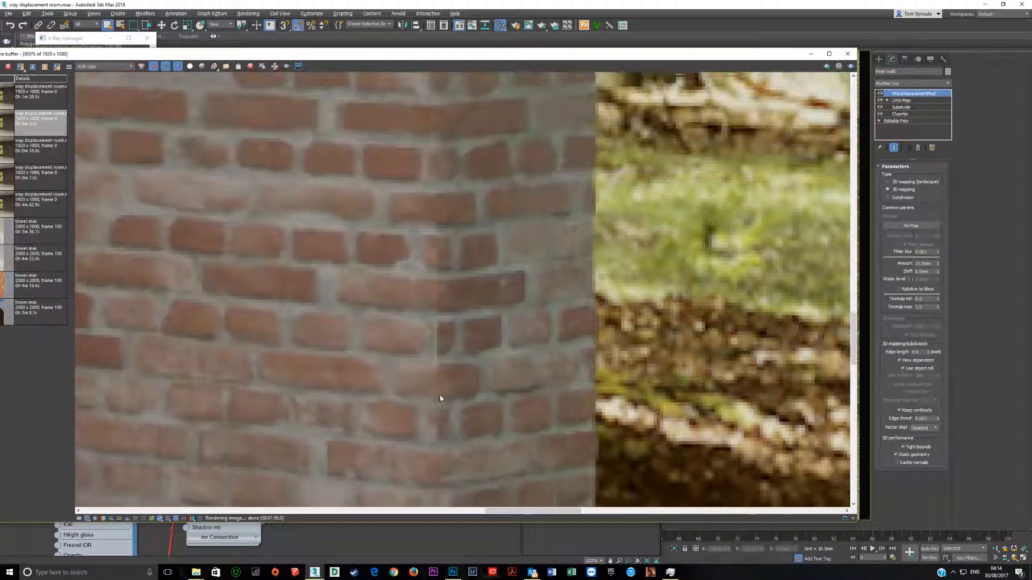
{"action": "middle_click_drag", "start_coordinate": [415, 202], "coordinate": [422, 478]}
{"action": "middle_click_drag", "start_coordinate": [447, 134], "coordinate": [427, 430]}
{"action": "scroll", "coordinate": [438, 263], "scroll_direction": "down", "scroll_amount": 1}
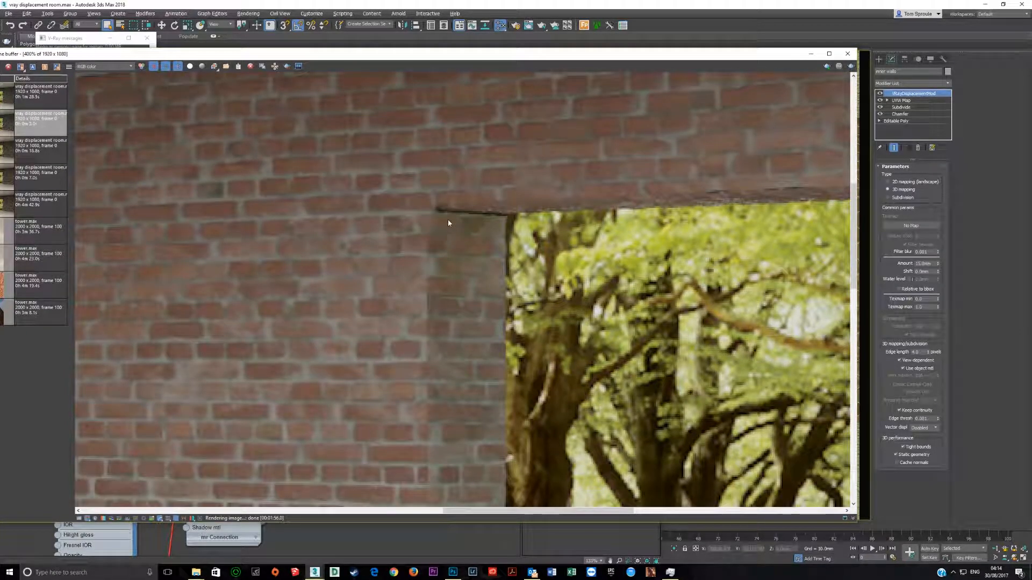
{"action": "scroll", "coordinate": [447, 219], "scroll_direction": "down", "scroll_amount": 2}
Step: Examine the relief of the bricks and mortar joints on the long left-hand wall in the render
{"action": "scroll", "coordinate": [753, 337], "scroll_direction": "up", "scroll_amount": 1}
{"action": "middle_click_drag", "start_coordinate": [285, 325], "coordinate": [694, 312]}
{"action": "middle_click_drag", "start_coordinate": [134, 265], "coordinate": [402, 305]}
{"action": "scroll", "coordinate": [347, 337], "scroll_direction": "up", "scroll_amount": 2}
{"action": "scroll", "coordinate": [347, 337], "scroll_direction": "down", "scroll_amount": 1}
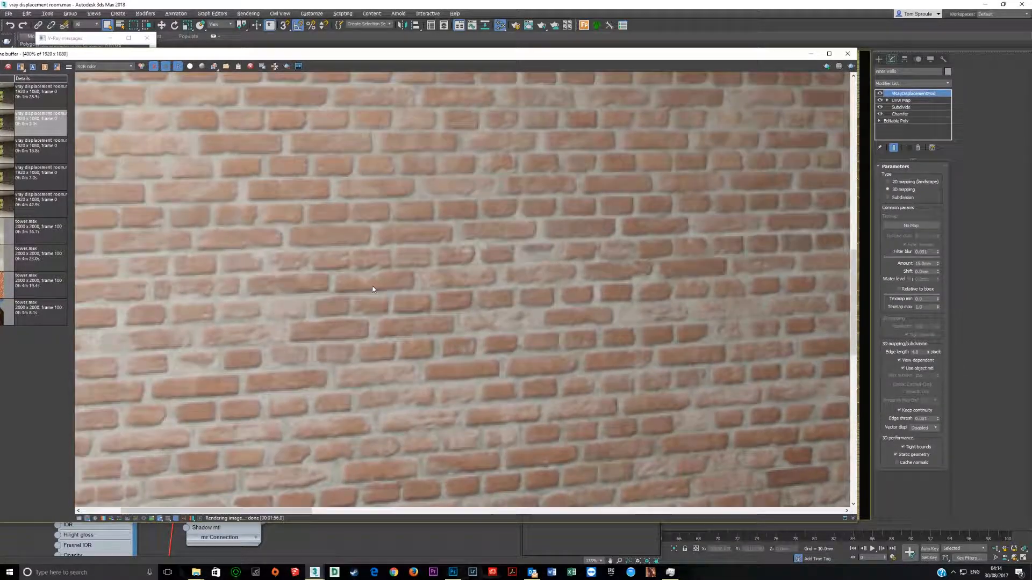
{"action": "middle_click_drag", "start_coordinate": [372, 290], "coordinate": [455, 405]}
{"action": "middle_click_drag", "start_coordinate": [311, 203], "coordinate": [348, 332]}
{"action": "middle_click_drag", "start_coordinate": [267, 268], "coordinate": [307, 306]}
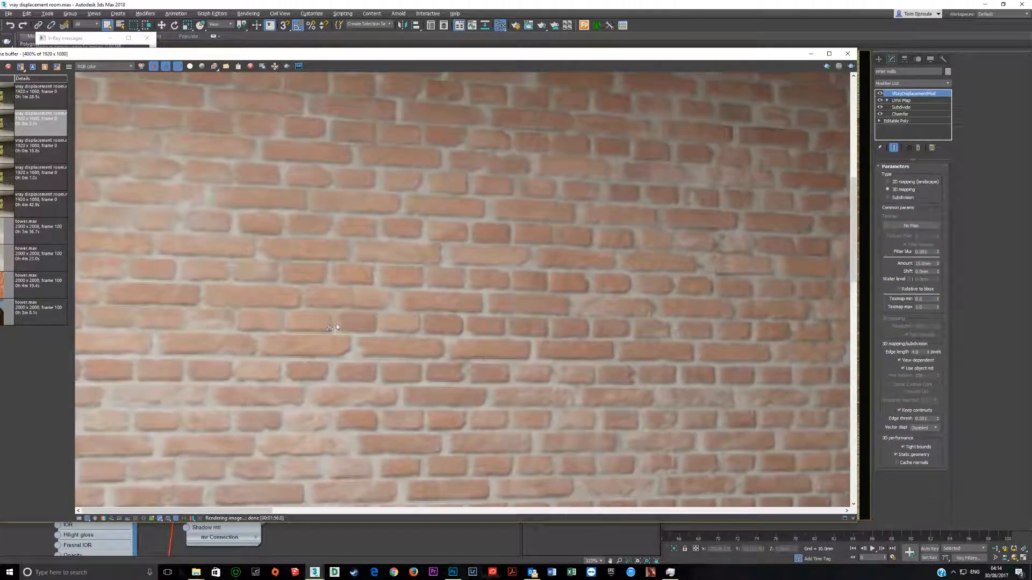
Step: Examine the brickwork where the left-hand wall meets the floor and runs into the room corner
{"action": "scroll", "coordinate": [317, 317], "scroll_direction": "down", "scroll_amount": 1}
{"action": "middle_click_drag", "start_coordinate": [344, 365], "coordinate": [338, 201]}
{"action": "middle_click_drag", "start_coordinate": [329, 463], "coordinate": [318, 294]}
{"action": "scroll", "coordinate": [318, 295], "scroll_direction": "up", "scroll_amount": 1}
{"action": "middle_click_drag", "start_coordinate": [376, 236], "coordinate": [350, 301]}
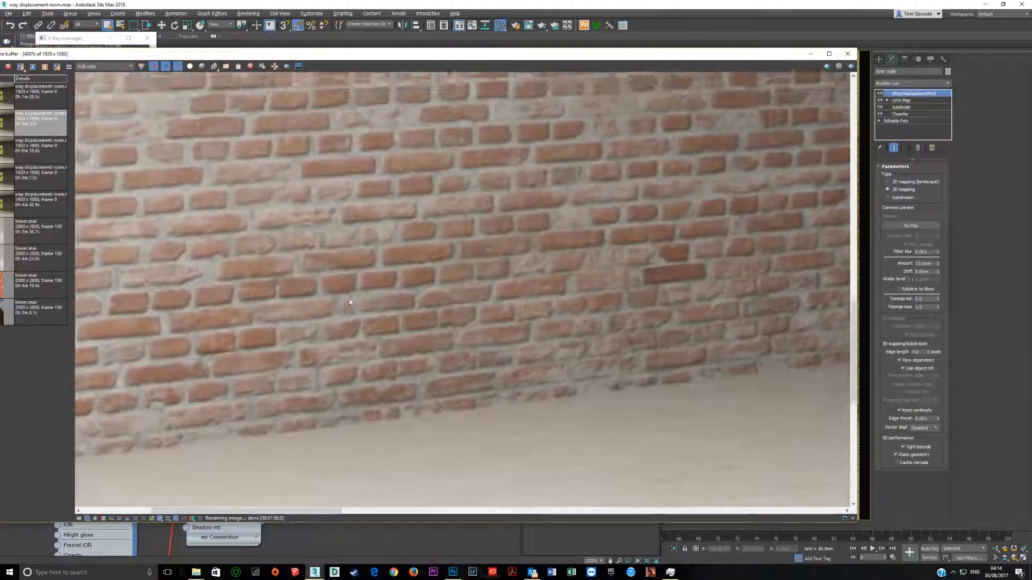
{"action": "middle_click_drag", "start_coordinate": [406, 212], "coordinate": [431, 350]}
{"action": "middle_click_drag", "start_coordinate": [441, 261], "coordinate": [337, 342]}
{"action": "scroll", "coordinate": [338, 342], "scroll_direction": "down", "scroll_amount": 1}
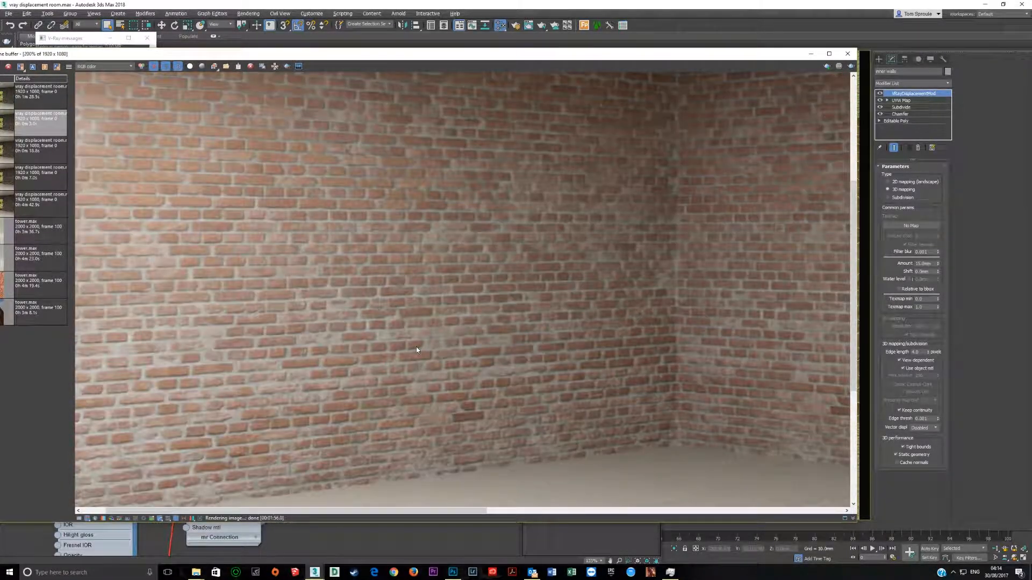
Step: Examine the brick displacement on the wall beside the window opening, finishing at the full render view
{"action": "scroll", "coordinate": [416, 347], "scroll_direction": "down", "scroll_amount": 1}
{"action": "scroll", "coordinate": [768, 324], "scroll_direction": "up", "scroll_amount": 1}
{"action": "scroll", "coordinate": [768, 324], "scroll_direction": "up", "scroll_amount": 2}
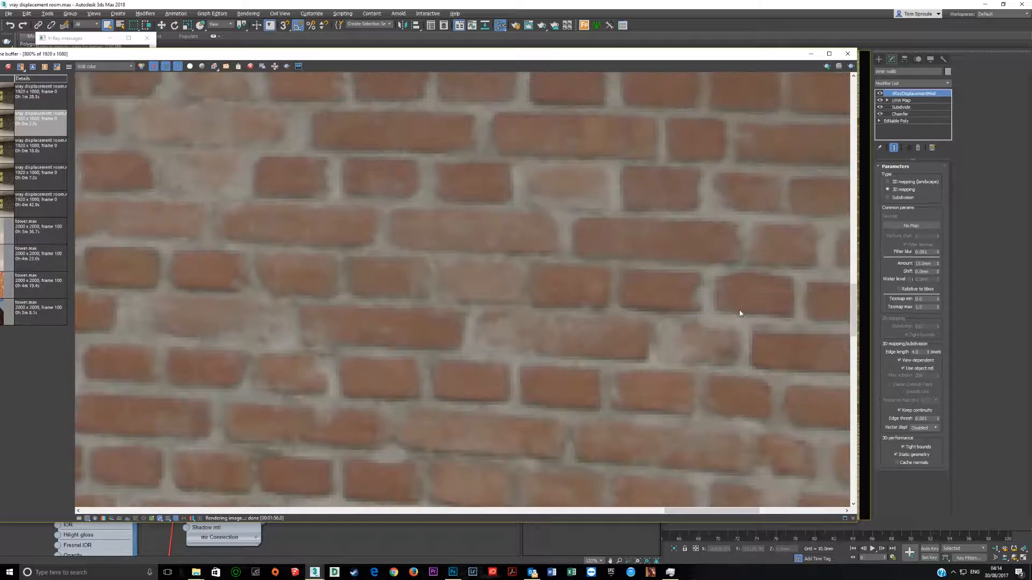
{"action": "scroll", "coordinate": [737, 315], "scroll_direction": "down", "scroll_amount": 3}
{"action": "scroll", "coordinate": [228, 327], "scroll_direction": "up", "scroll_amount": 3}
{"action": "scroll", "coordinate": [228, 327], "scroll_direction": "down", "scroll_amount": 3}
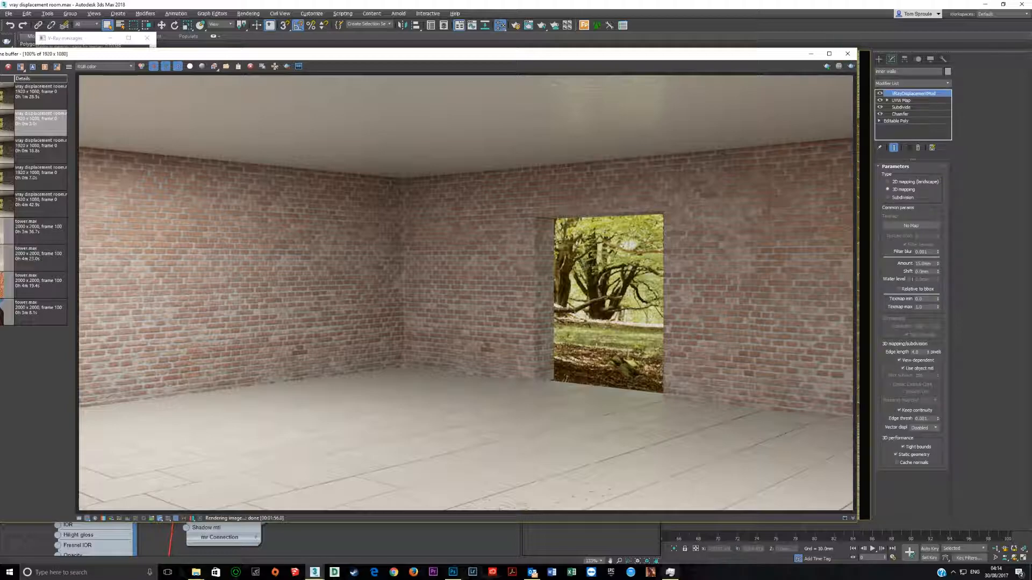
Step: Check 3ds Max's memory use in Task Manager and close it
{"action": "left_click", "coordinate": [670, 573]}
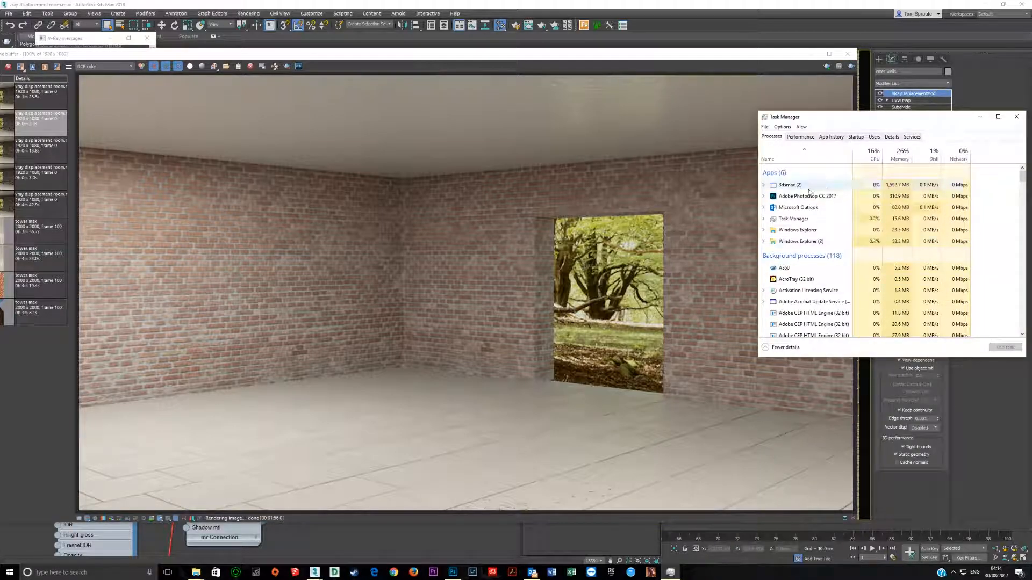
{"action": "left_click", "coordinate": [1017, 117]}
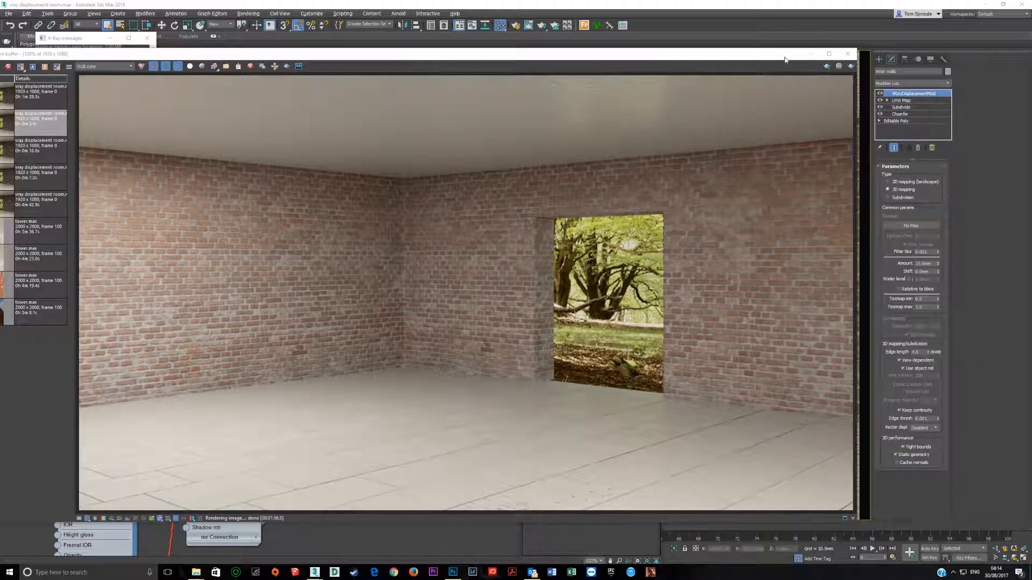
Step: Close the frame buffer, material editor and V-Ray messages windows, and open the tower.max scene
{"action": "left_click", "coordinate": [848, 54]}
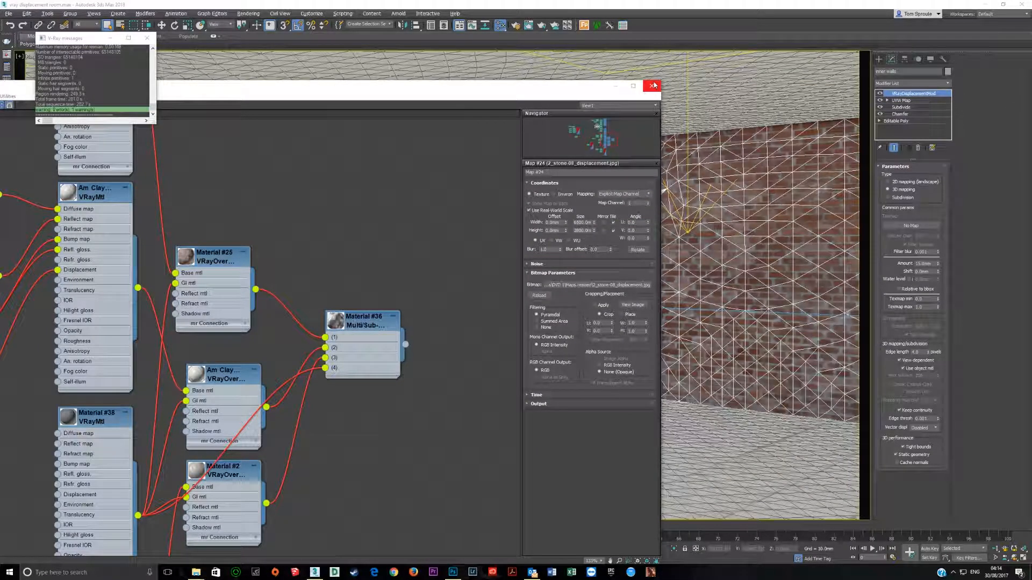
{"action": "left_click", "coordinate": [652, 86]}
{"action": "left_click", "coordinate": [146, 38]}
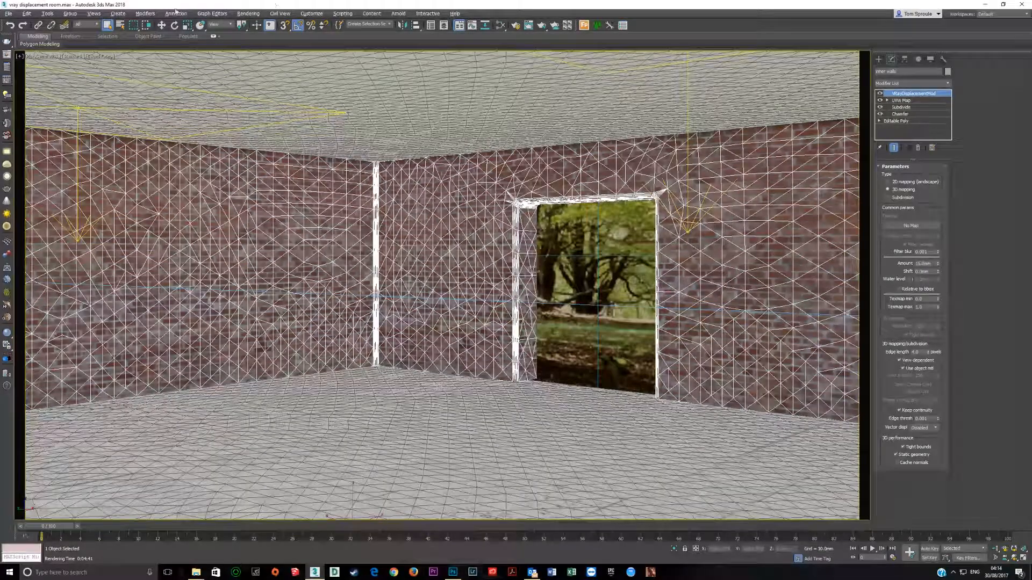
{"action": "left_click", "coordinate": [9, 14]}
{"action": "left_click", "coordinate": [18, 48]}
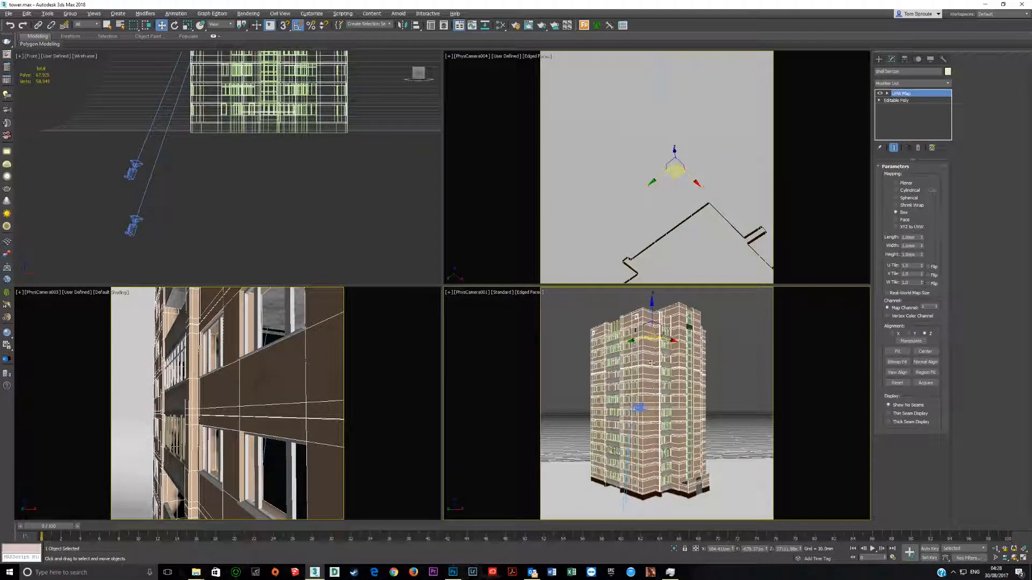
Step: Add a Subdivide modifier to the tower's shell and set its Size to 150 mm
{"action": "left_click", "coordinate": [948, 85]}
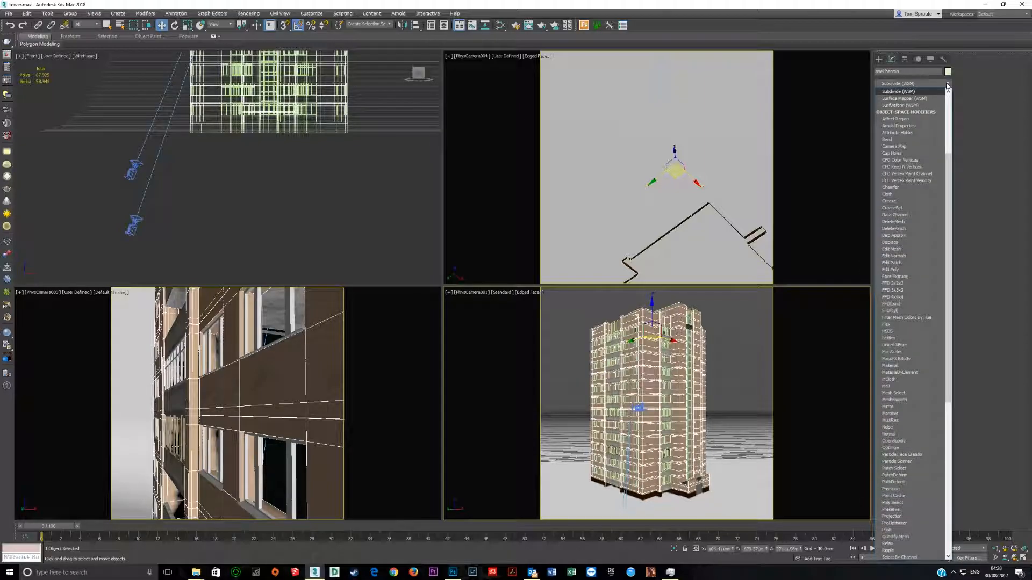
{"action": "type", "text": "sub"}
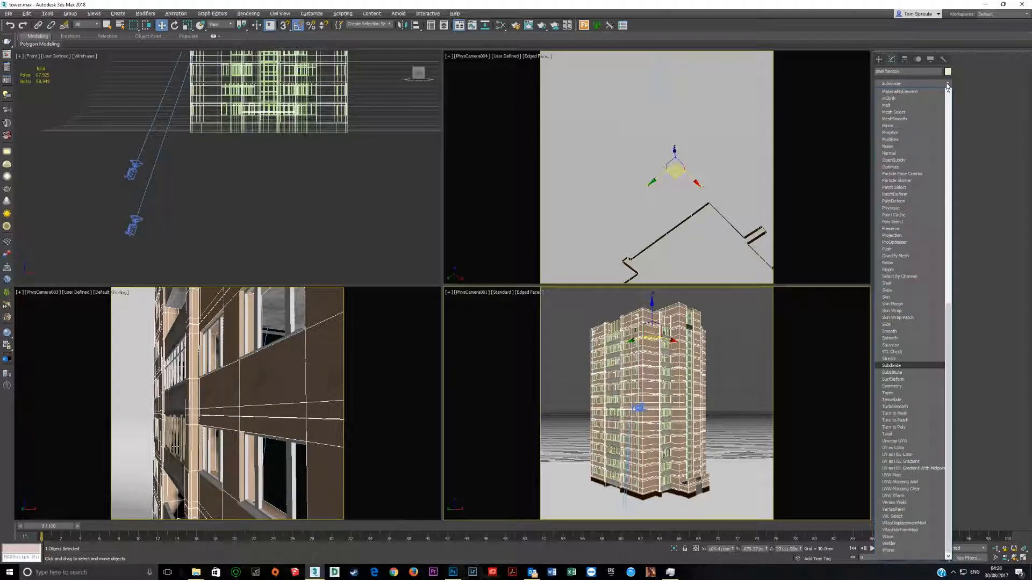
{"action": "key", "text": "Return"}
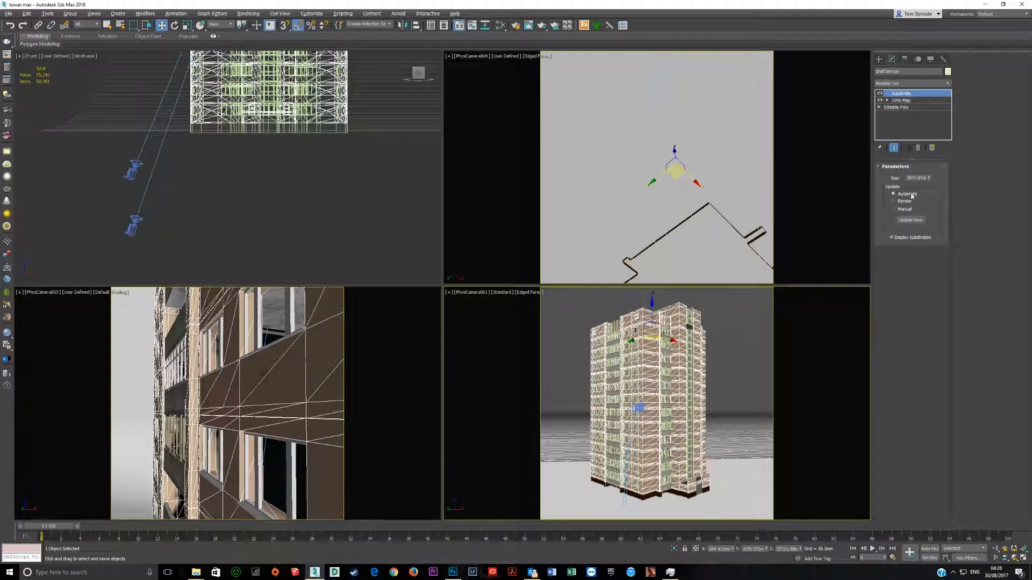
{"action": "type", "text": "150"}
{"action": "key", "text": "Return"}
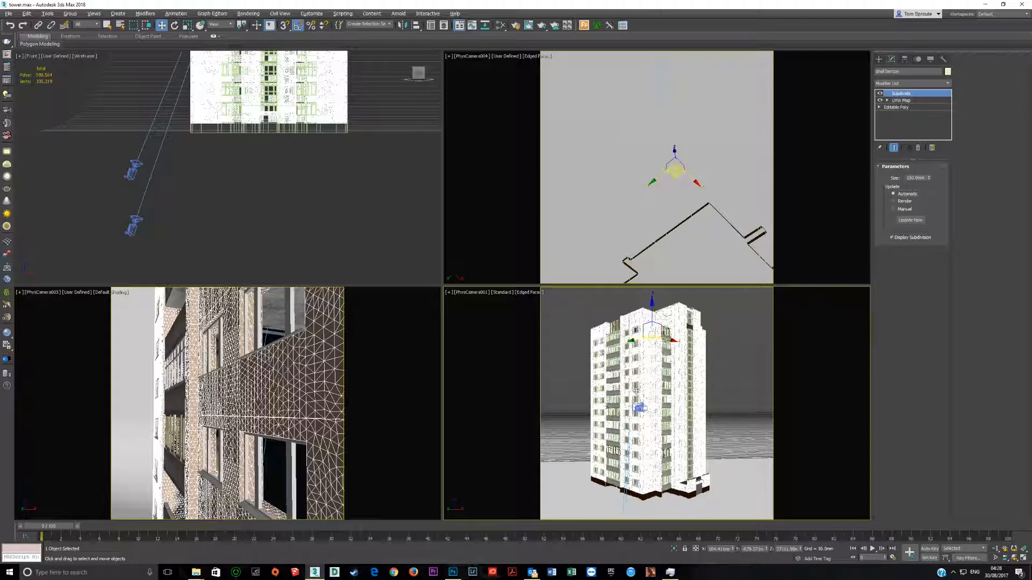
Step: Add a VRayDisplacementMod to the tower's shell and review its Edge length and Amount settings
{"action": "left_click", "coordinate": [948, 84]}
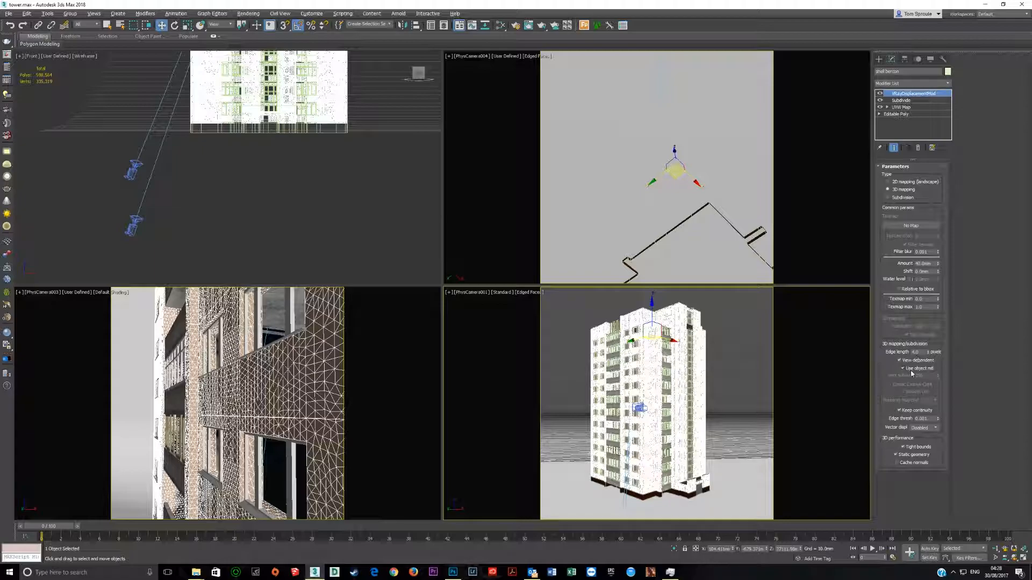
{"action": "left_click_drag", "start_coordinate": [919, 351], "coordinate": [864, 356]}
{"action": "left_click", "coordinate": [934, 264]}
Step: Inspect the brick 1_b.jpg bitmap that feeds the grey brick MultiTexture map, enlarging its image preview
{"action": "left_click", "coordinate": [499, 26]}
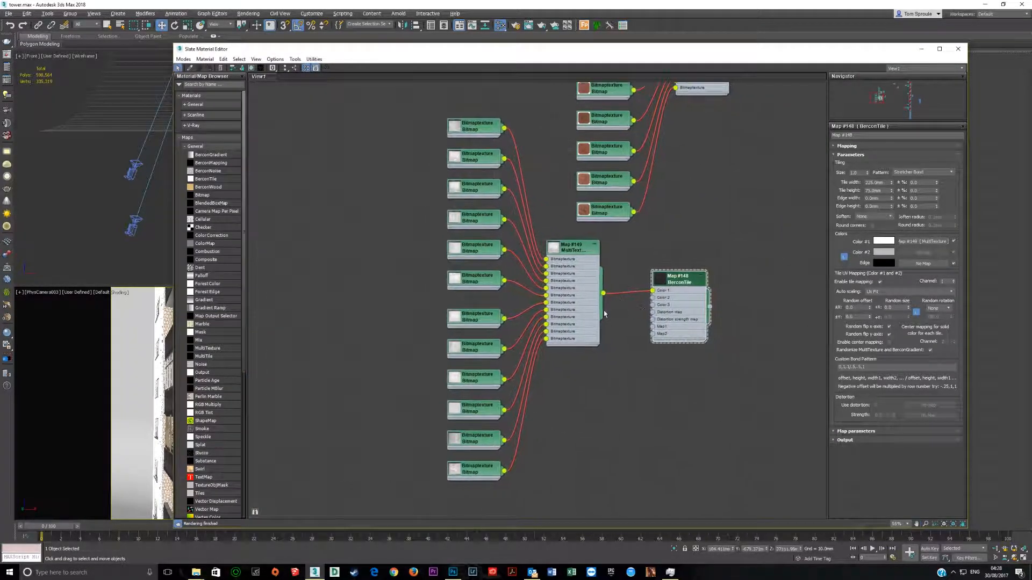
{"action": "scroll", "coordinate": [405, 246], "scroll_direction": "up", "scroll_amount": 1}
{"action": "left_click", "coordinate": [417, 153]}
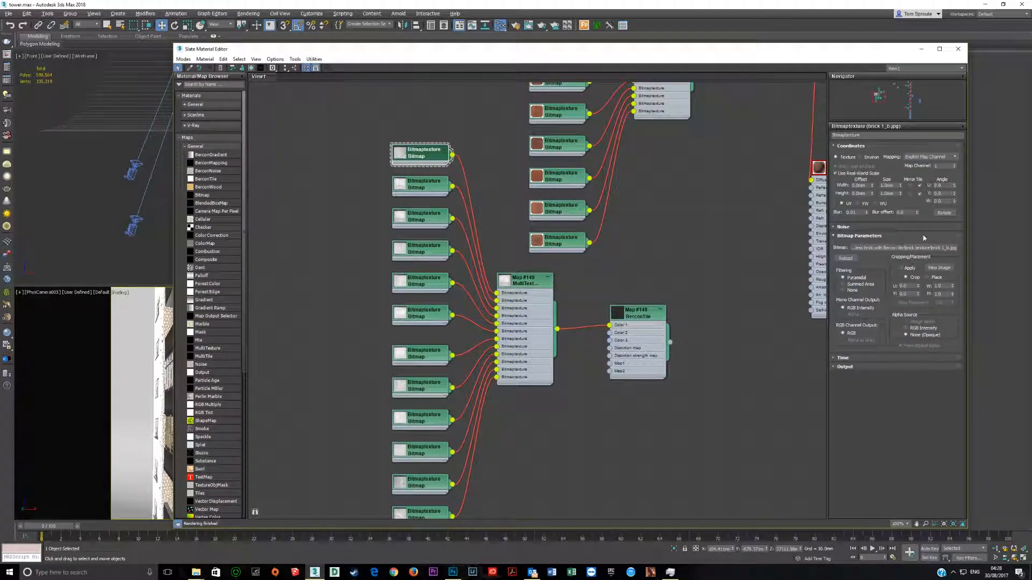
{"action": "left_click", "coordinate": [939, 267]}
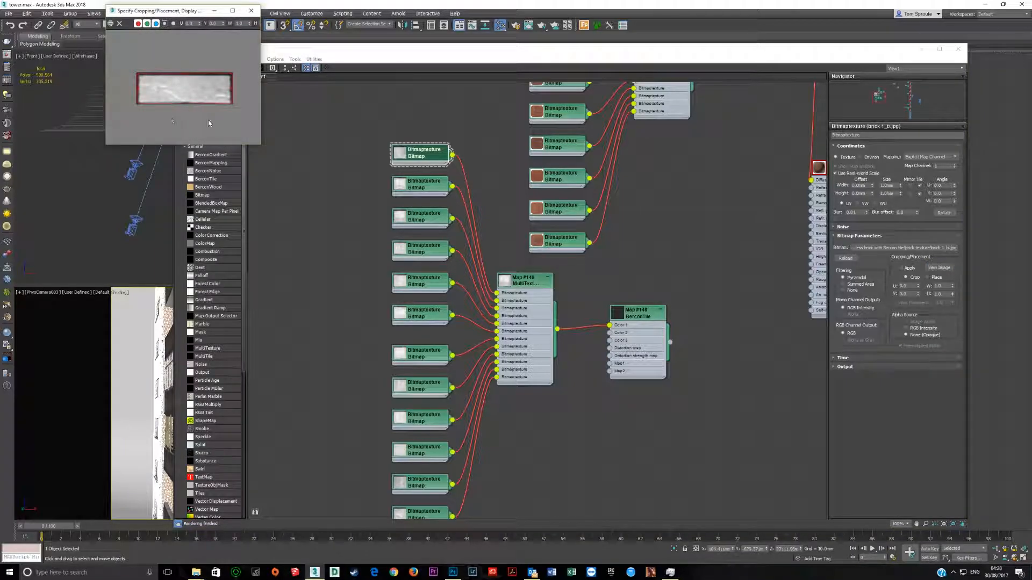
{"action": "left_click_drag", "start_coordinate": [262, 146], "coordinate": [450, 331]}
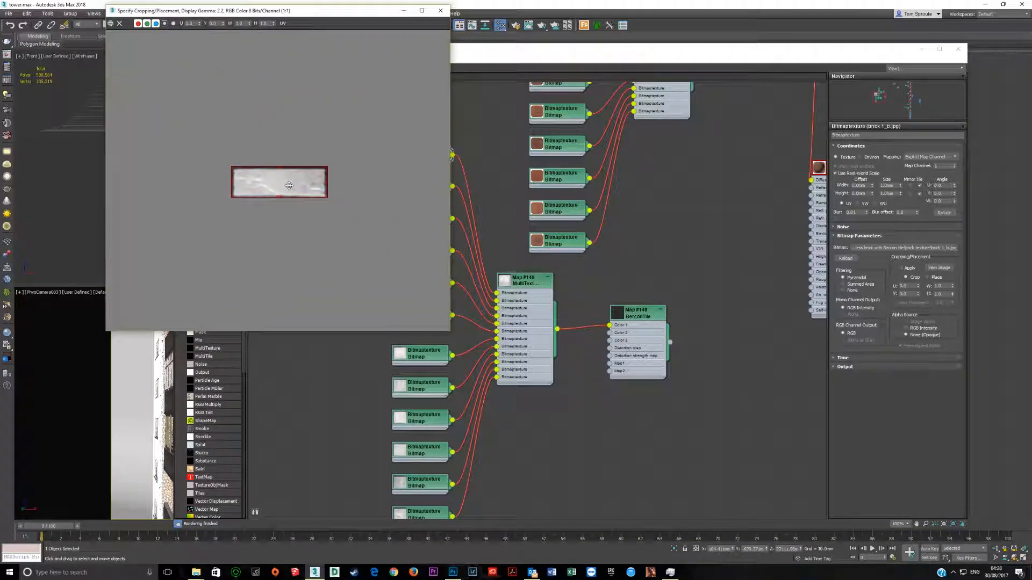
{"action": "left_click", "coordinate": [440, 10]}
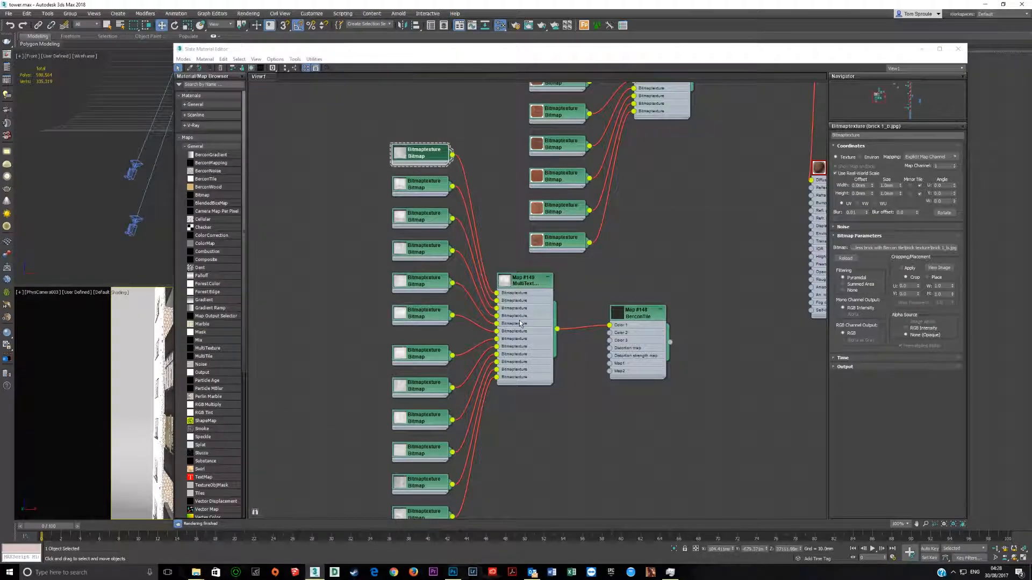
Step: Connect the grey BerconTile map to the brick VRayMtl's Displacement input, check the material's Maps list and close the material editor
{"action": "middle_click_drag", "start_coordinate": [543, 231], "coordinate": [406, 242]}
{"action": "scroll", "coordinate": [512, 355], "scroll_direction": "up", "scroll_amount": 1}
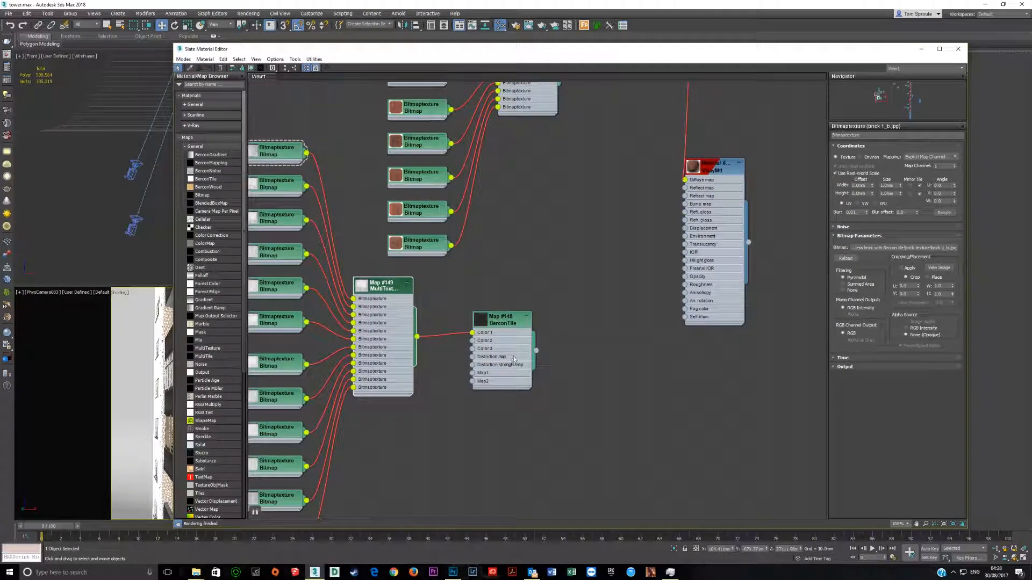
{"action": "middle_click_drag", "start_coordinate": [513, 356], "coordinate": [393, 372]}
{"action": "middle_click_drag", "start_coordinate": [428, 119], "coordinate": [403, 261]}
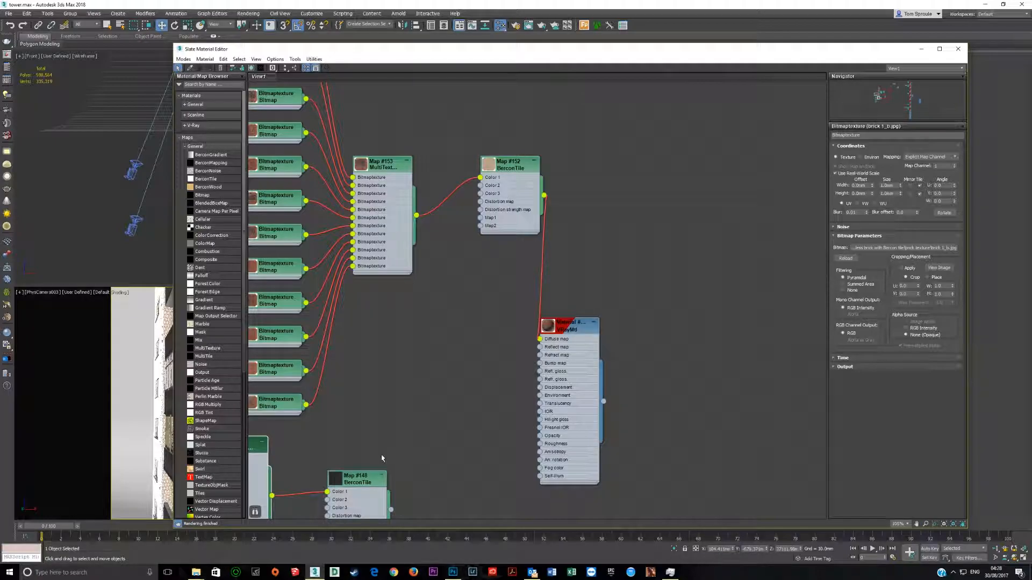
{"action": "left_click_drag", "start_coordinate": [391, 513], "coordinate": [540, 388]}
{"action": "double_click", "coordinate": [586, 416]}
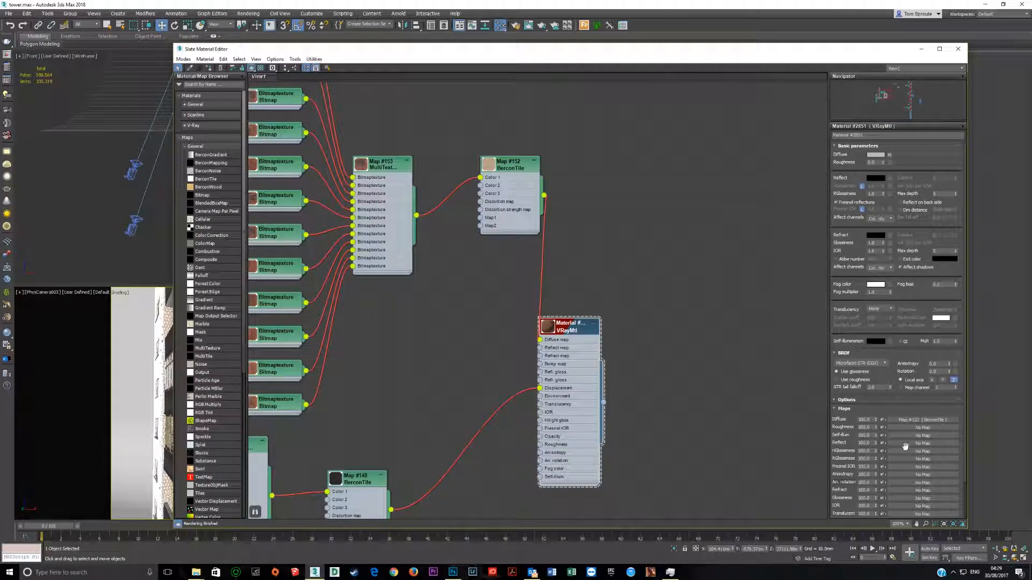
{"action": "scroll", "coordinate": [890, 383], "scroll_direction": "down", "scroll_amount": 3}
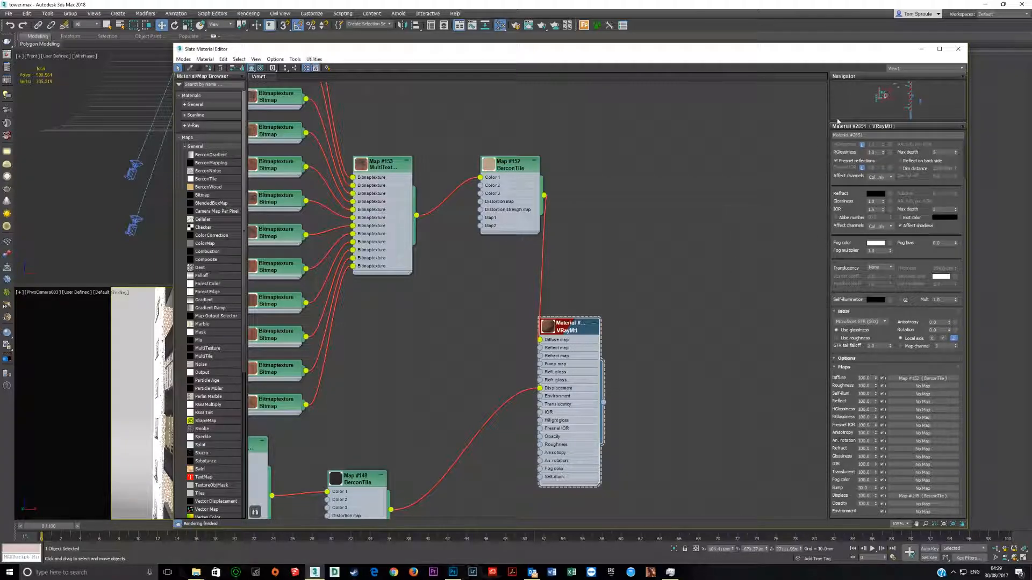
{"action": "left_click", "coordinate": [958, 49]}
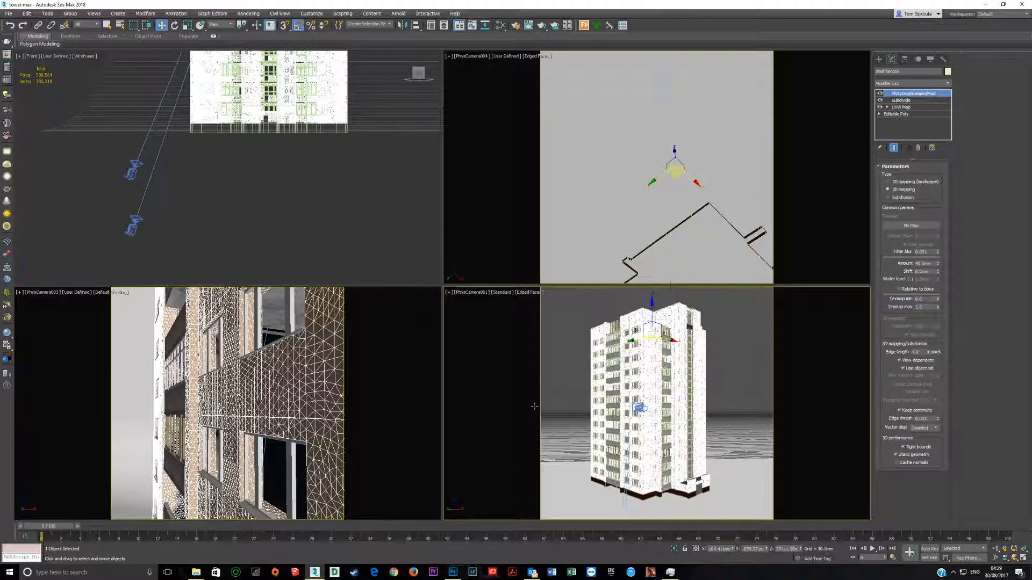
Step: Render the tower from the PhysCamera001 view and examine the brickwork up close in the frame buffer
{"action": "left_click", "coordinate": [514, 25]}
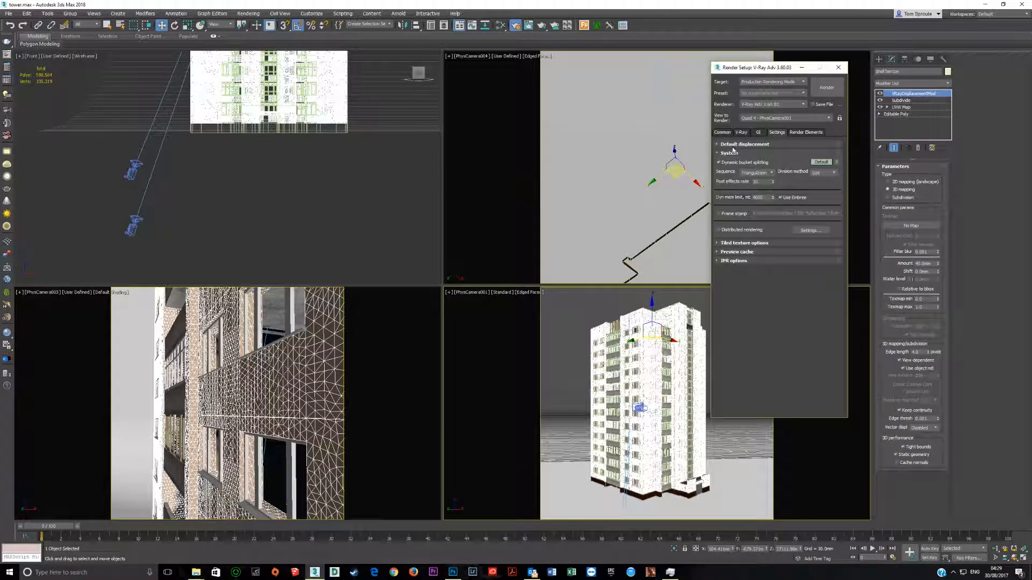
{"action": "left_click", "coordinate": [828, 90]}
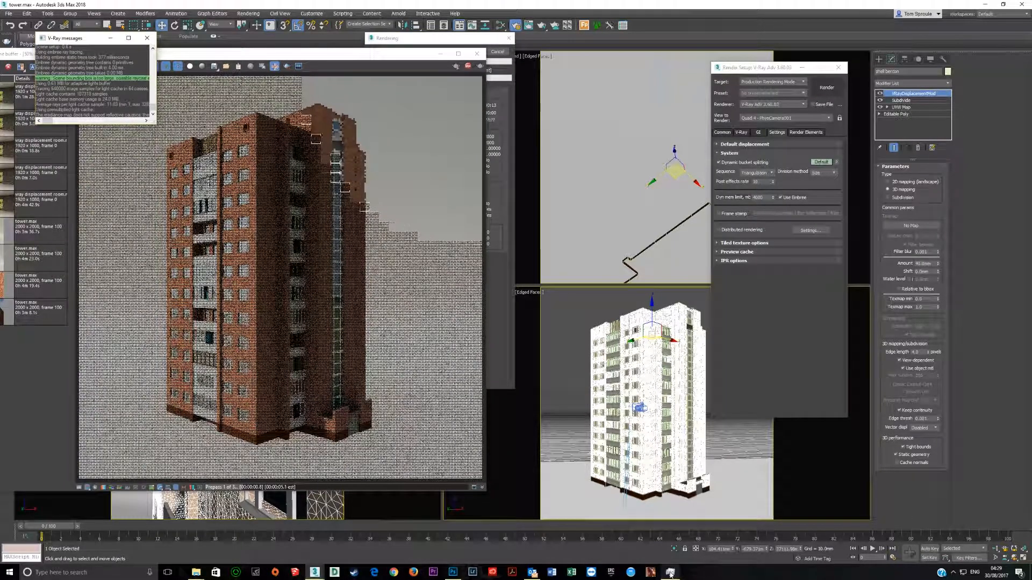
{"action": "left_click", "coordinate": [671, 572]}
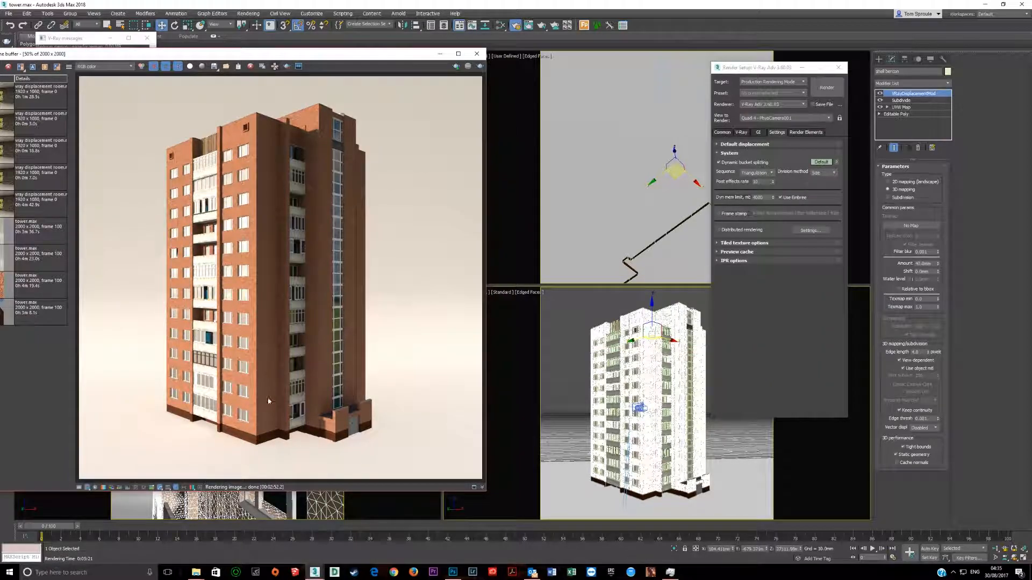
{"action": "scroll", "coordinate": [269, 298], "scroll_direction": "up", "scroll_amount": 3}
{"action": "scroll", "coordinate": [280, 297], "scroll_direction": "down", "scroll_amount": 3}
Step: Render the tower from the low-angle PhysCamera004 view and check 3ds Max's memory use in Task Manager
{"action": "left_click", "coordinate": [610, 176]}
{"action": "right_click", "coordinate": [610, 173]}
{"action": "left_click", "coordinate": [619, 149]}
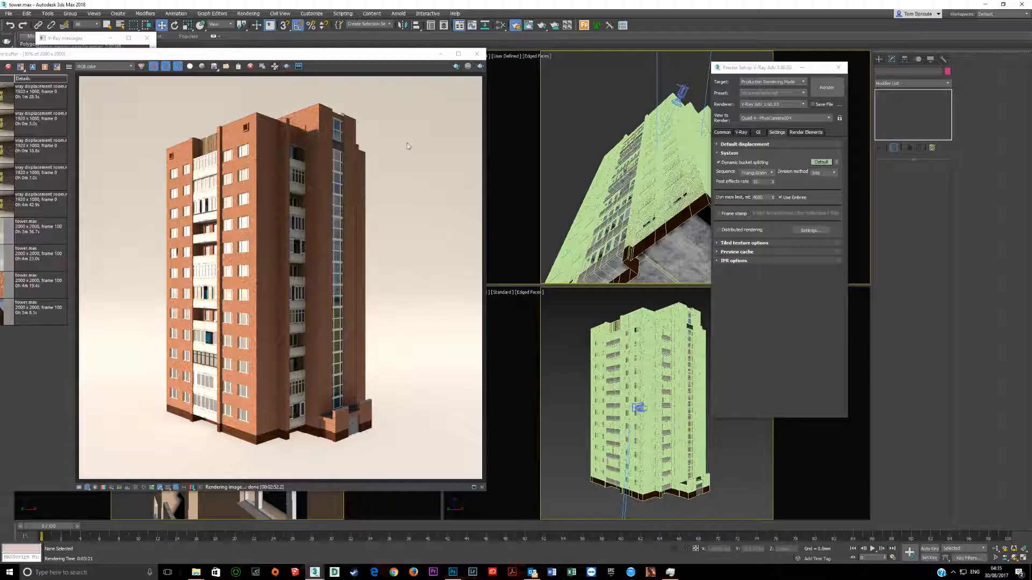
{"action": "left_click", "coordinate": [826, 87]}
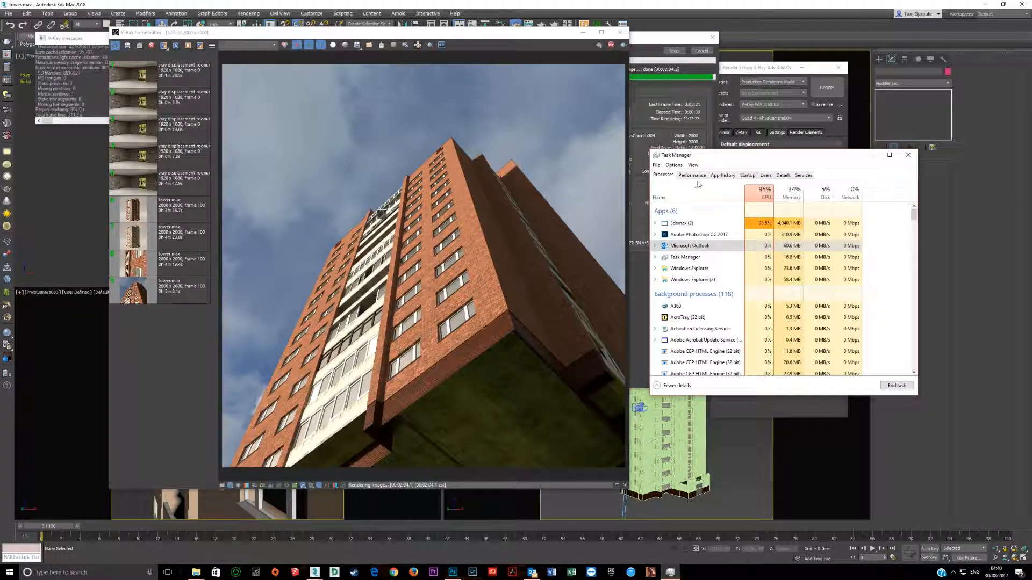
{"action": "left_click", "coordinate": [698, 185]}
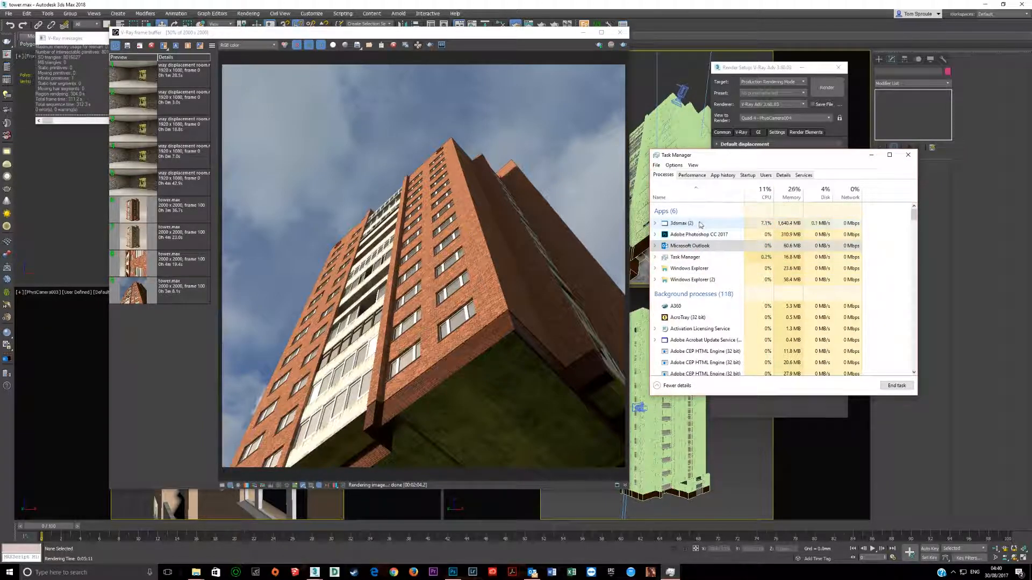
{"action": "left_click", "coordinate": [427, 243]}
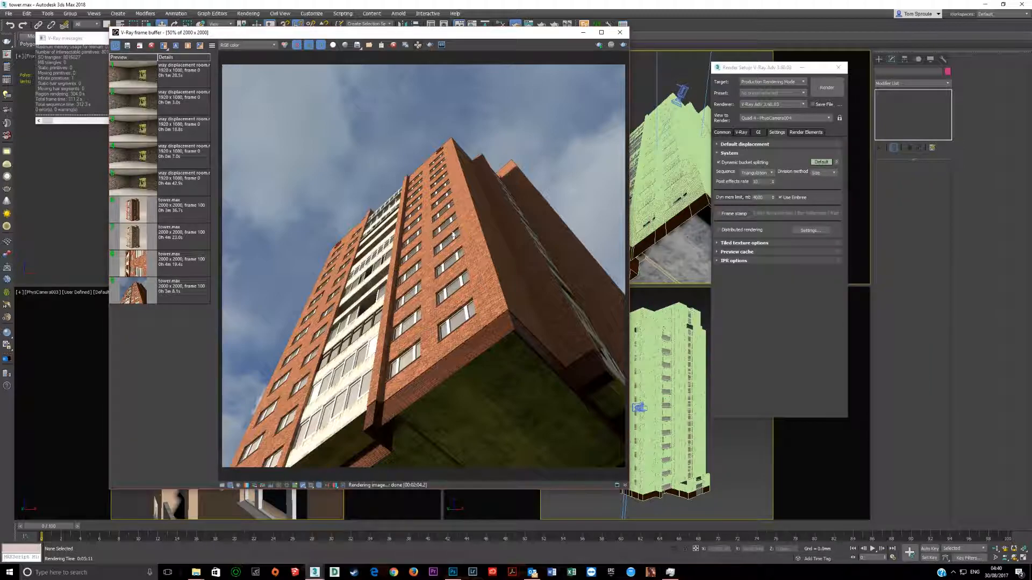
Step: Examine the displaced bricks in the low-angle render, on both the sunlit window facade and the shaded walls
{"action": "scroll", "coordinate": [440, 258], "scroll_direction": "up", "scroll_amount": 4}
{"action": "middle_click_drag", "start_coordinate": [454, 372], "coordinate": [489, 86]}
{"action": "middle_click_drag", "start_coordinate": [447, 398], "coordinate": [410, 204]}
{"action": "middle_click_drag", "start_coordinate": [410, 251], "coordinate": [430, 312]}
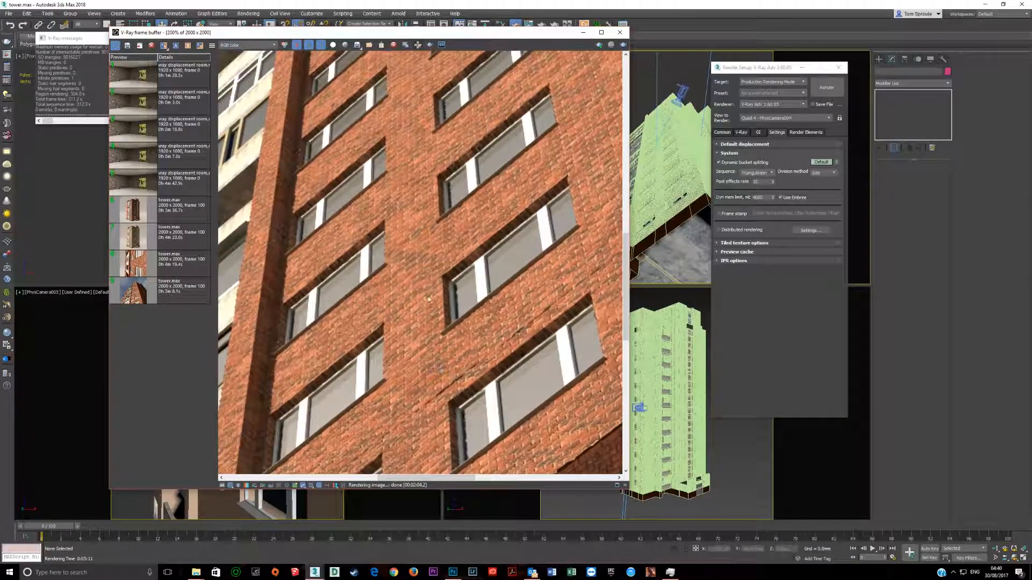
{"action": "scroll", "coordinate": [428, 217], "scroll_direction": "down", "scroll_amount": 2}
{"action": "middle_click_drag", "start_coordinate": [379, 250], "coordinate": [405, 302]}
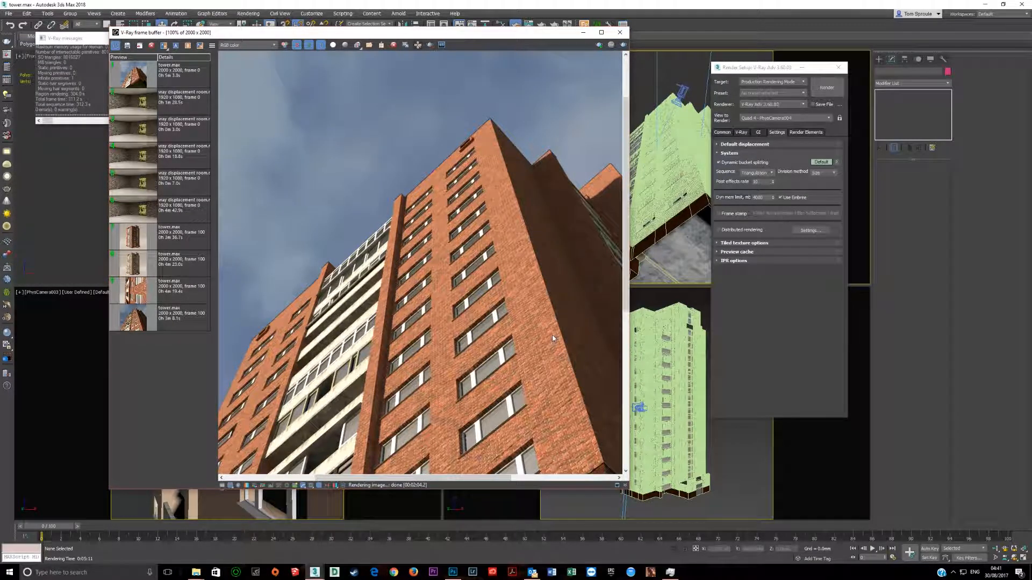
{"action": "scroll", "coordinate": [408, 276], "scroll_direction": "up", "scroll_amount": 4}
{"action": "scroll", "coordinate": [398, 284], "scroll_direction": "down", "scroll_amount": 2}
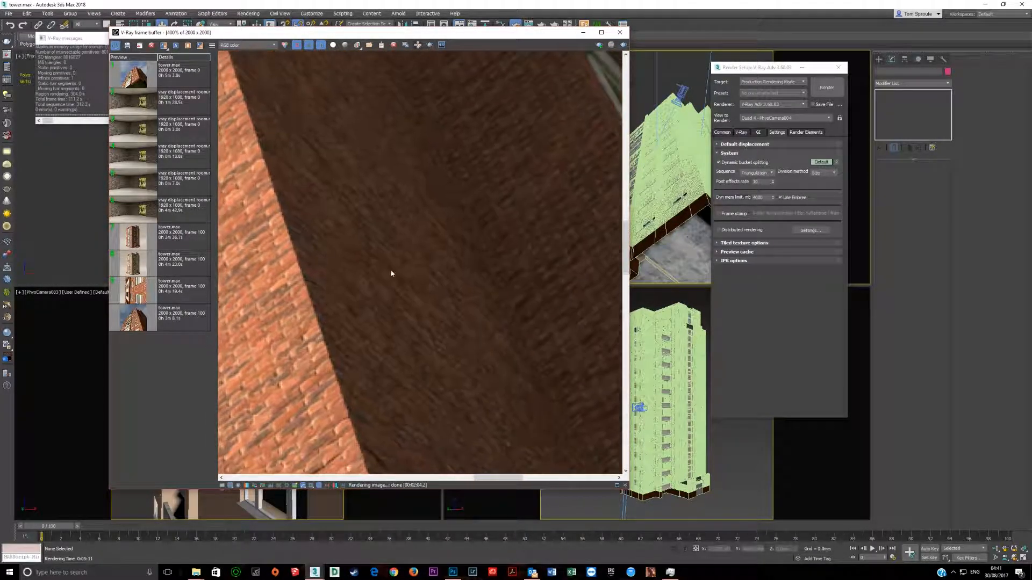
{"action": "middle_click_drag", "start_coordinate": [347, 239], "coordinate": [293, 272]}
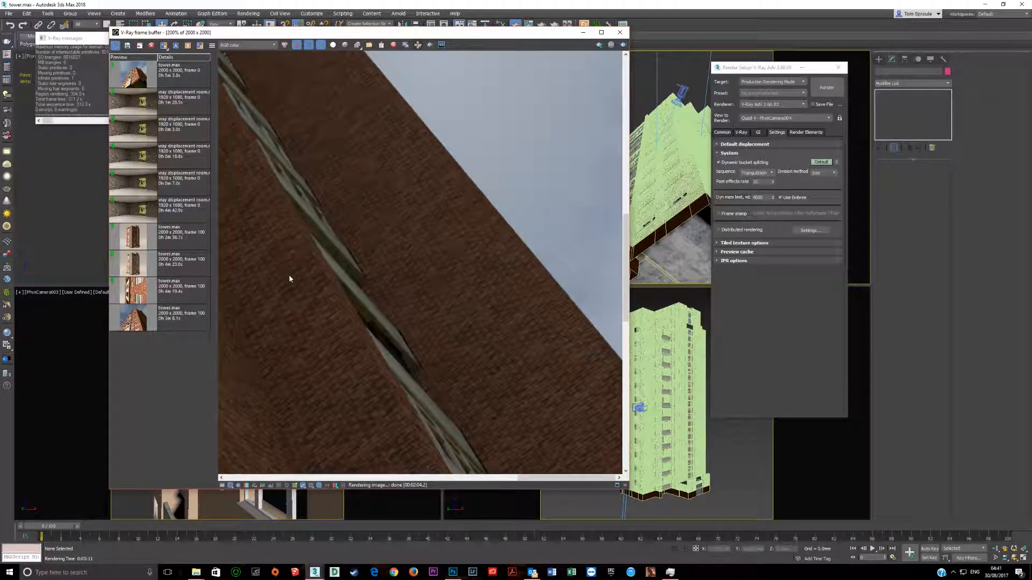
{"action": "scroll", "coordinate": [290, 278], "scroll_direction": "down", "scroll_amount": 1}
{"action": "scroll", "coordinate": [423, 302], "scroll_direction": "down", "scroll_amount": 1}
{"action": "scroll", "coordinate": [437, 328], "scroll_direction": "up", "scroll_amount": 2}
{"action": "scroll", "coordinate": [438, 328], "scroll_direction": "down", "scroll_amount": 4}
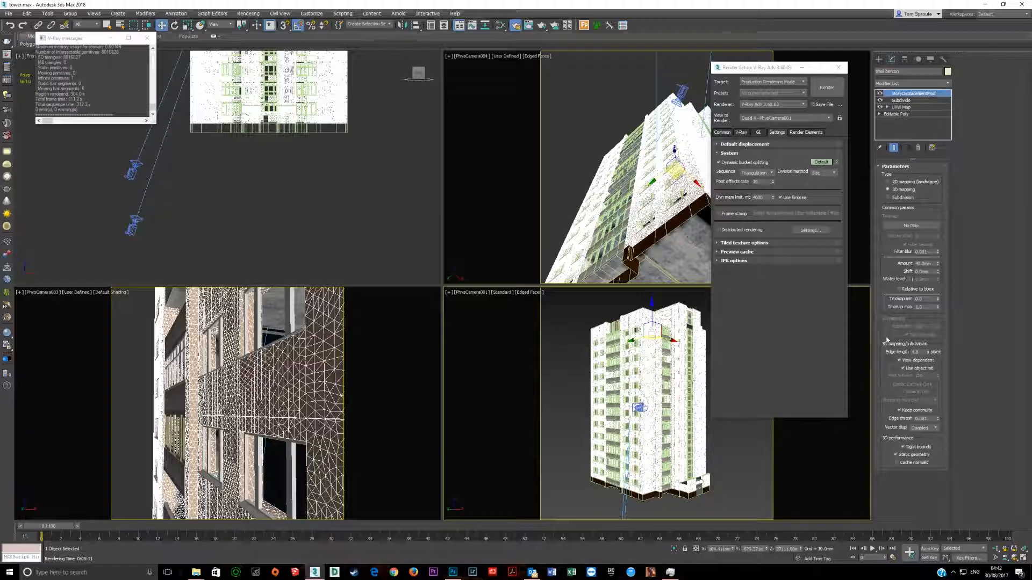
Step: Switch V-Ray's System render settings to Advanced and enable Conserve memory for Embree
{"action": "left_click", "coordinate": [758, 133]}
{"action": "left_click", "coordinate": [776, 133]}
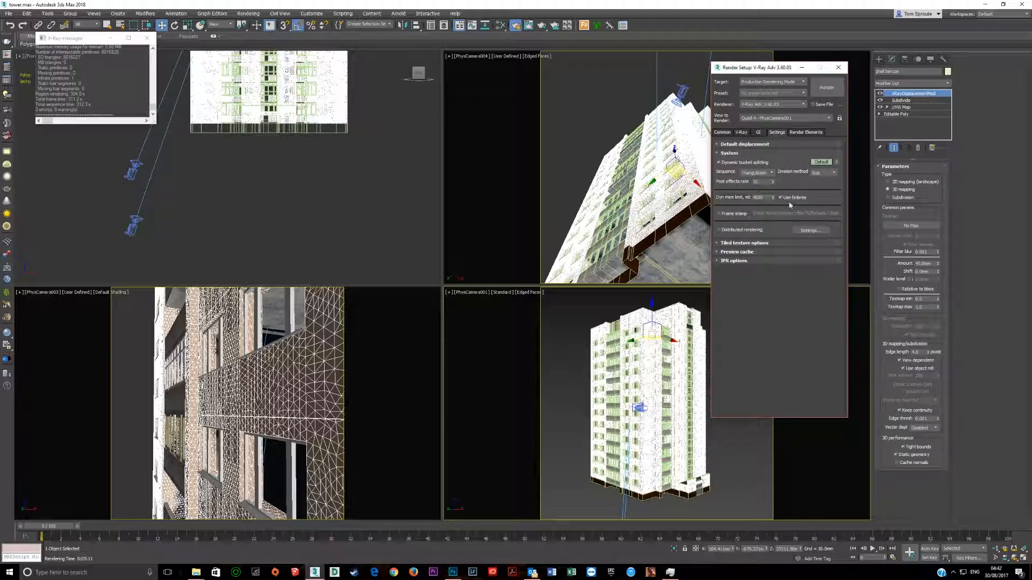
{"action": "left_click", "coordinate": [822, 163]}
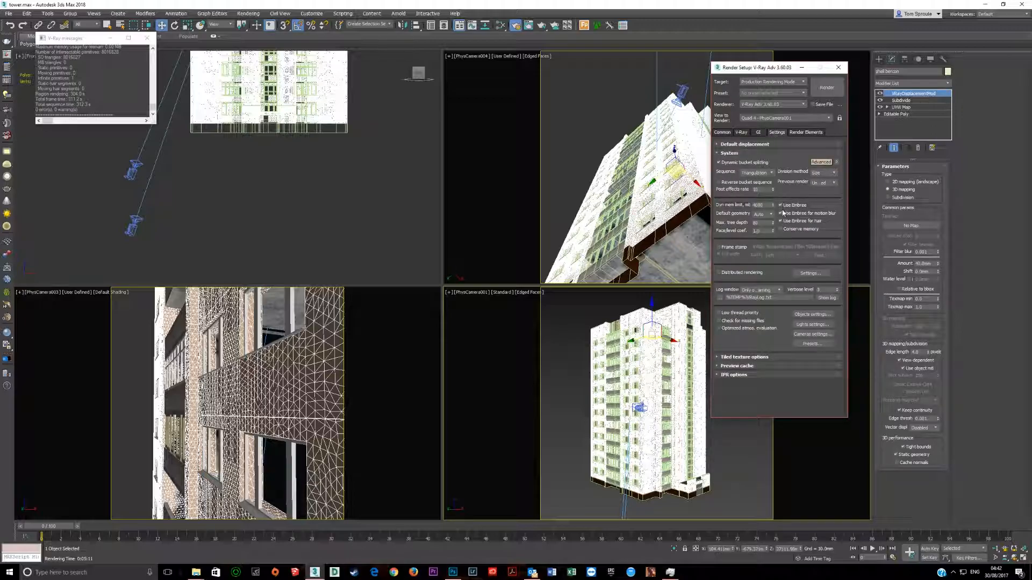
{"action": "left_click", "coordinate": [761, 205]}
{"action": "left_click", "coordinate": [781, 205]}
{"action": "left_click", "coordinate": [781, 205]}
{"action": "left_click", "coordinate": [780, 230]}
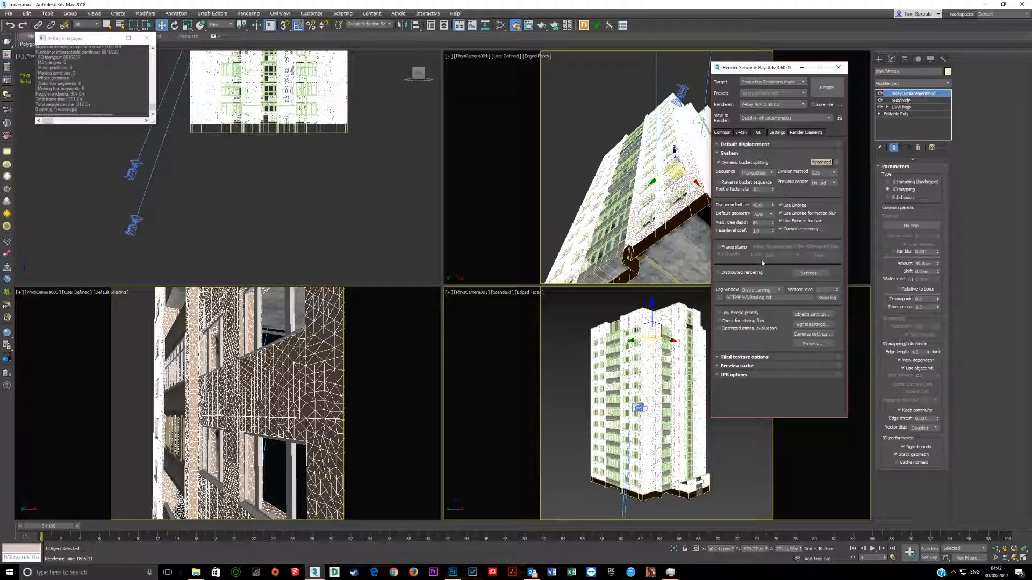